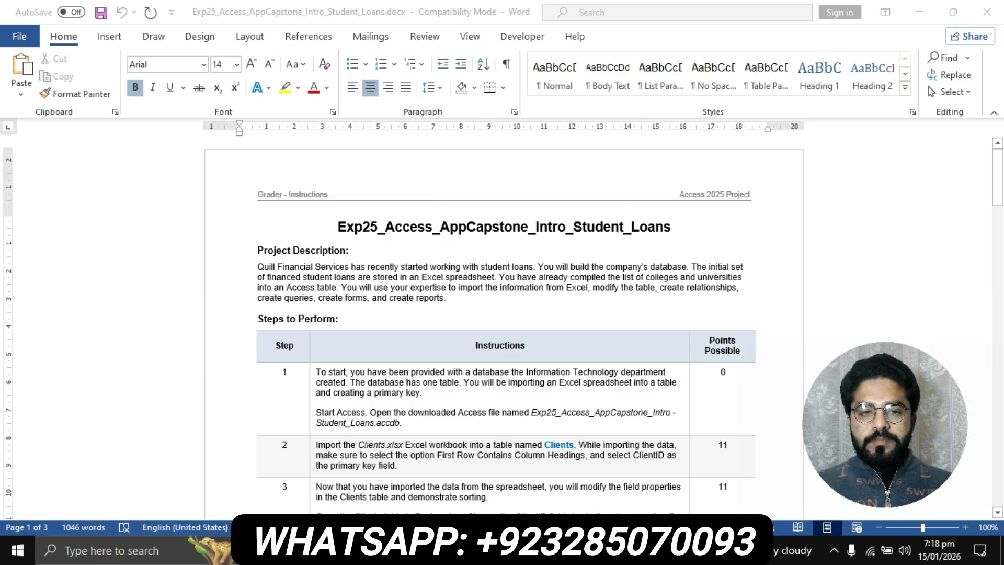
- Look through all twelve steps of the project instructions and return to the start of the document
key("alt+Tab")
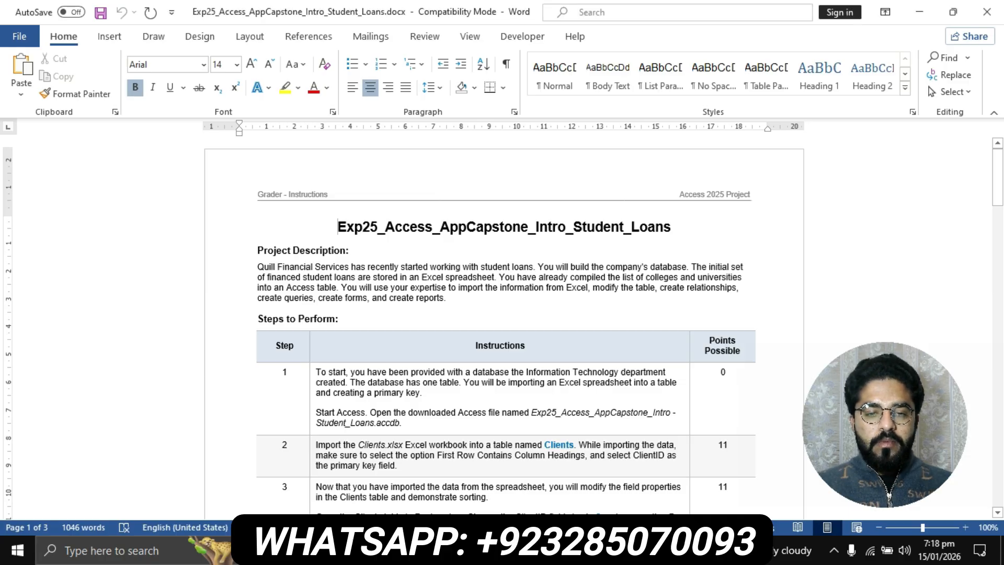
scroll(504, 324, "down", 20)
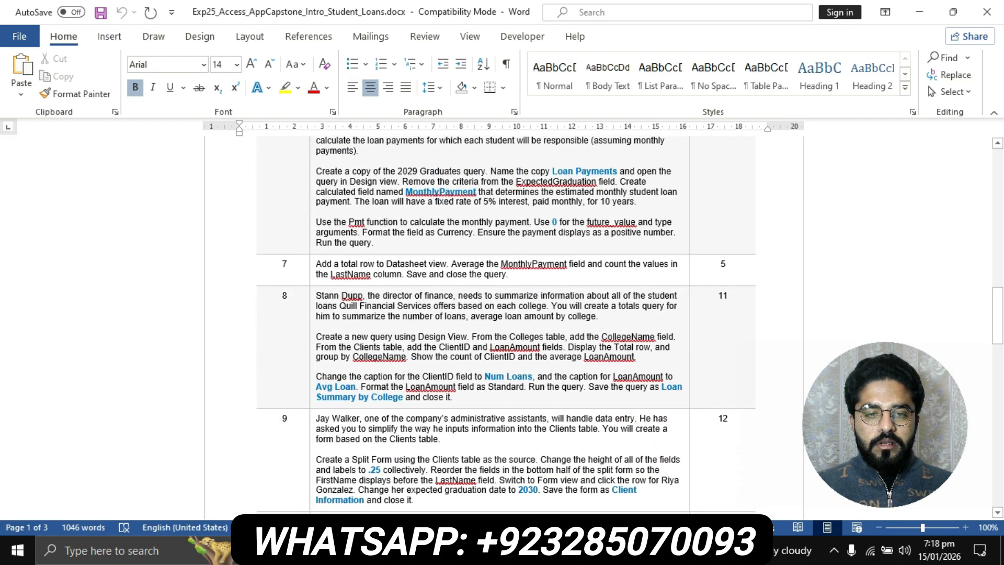
scroll(503, 325, "down", 15)
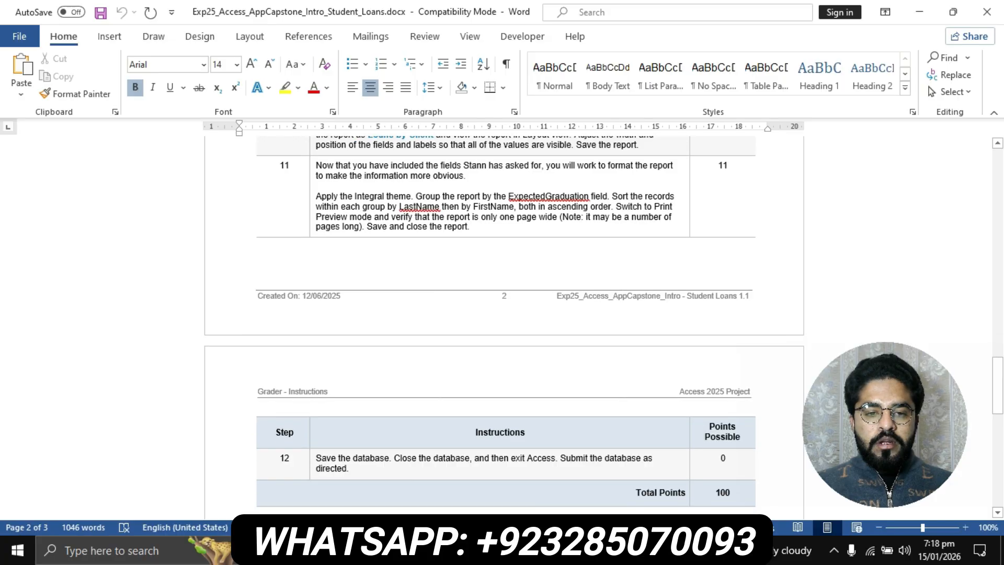
scroll(504, 324, "down", 3)
scroll(504, 324, "up", 20)
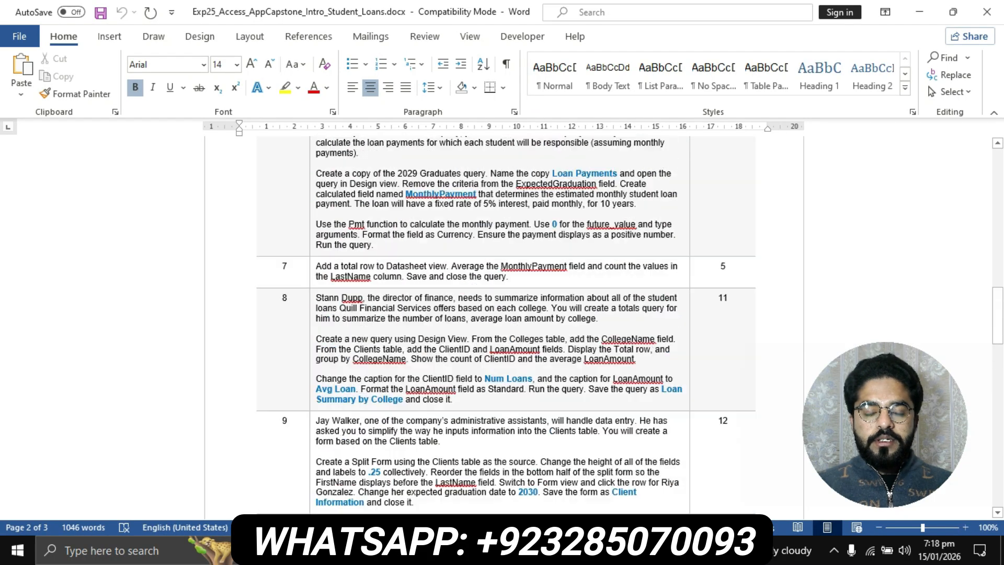
scroll(503, 325, "up", 17)
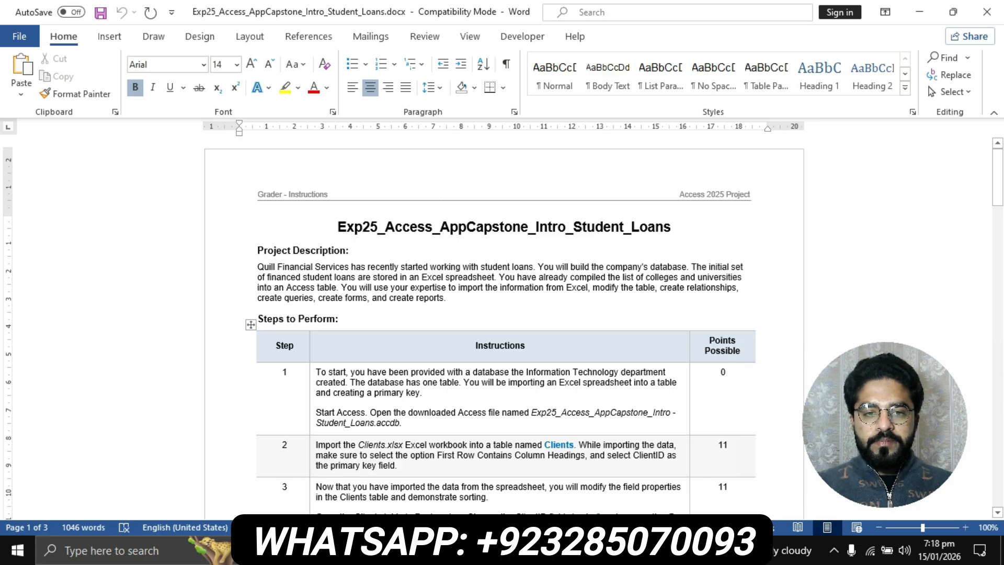
scroll(504, 325, "up", 4)
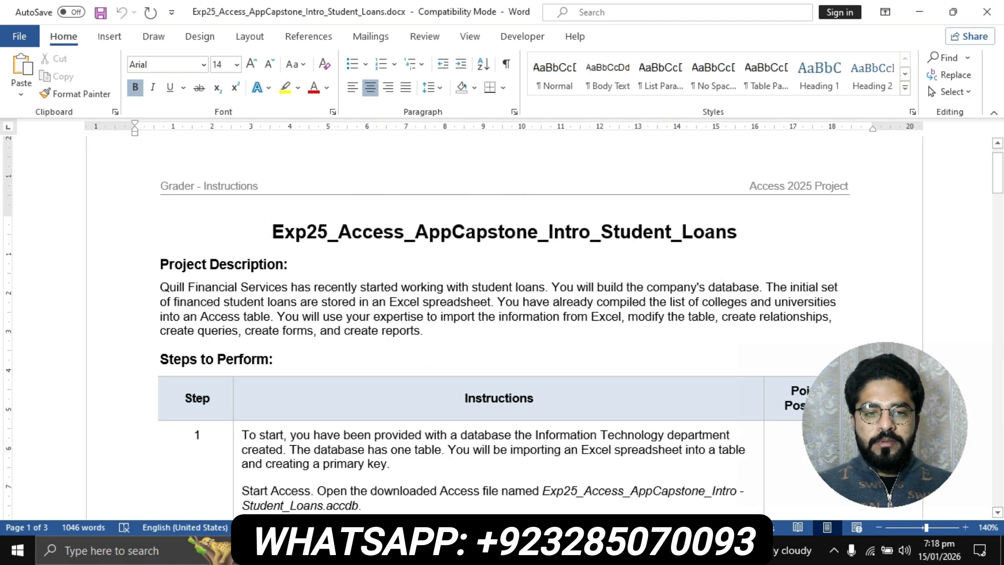
- Highlight the document title and the whole Project Description section in yellow
left_click_drag(272, 232, 746, 232)
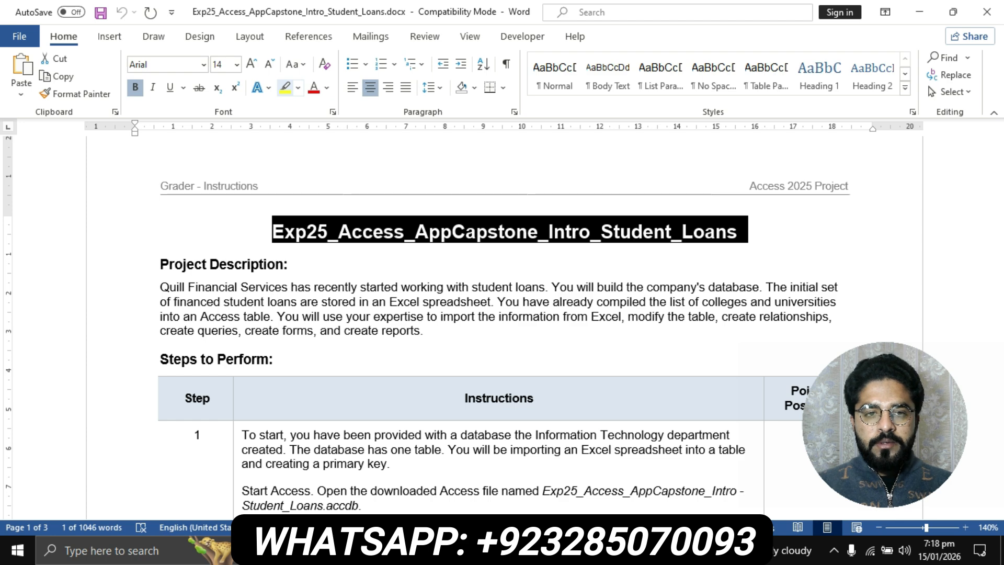
left_click(285, 88)
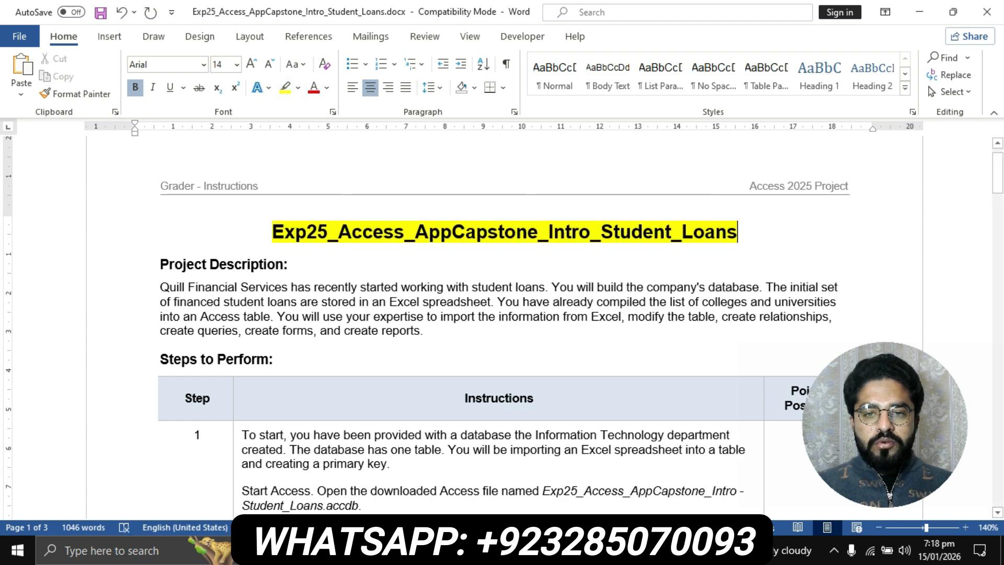
scroll(502, 324, "down", 1)
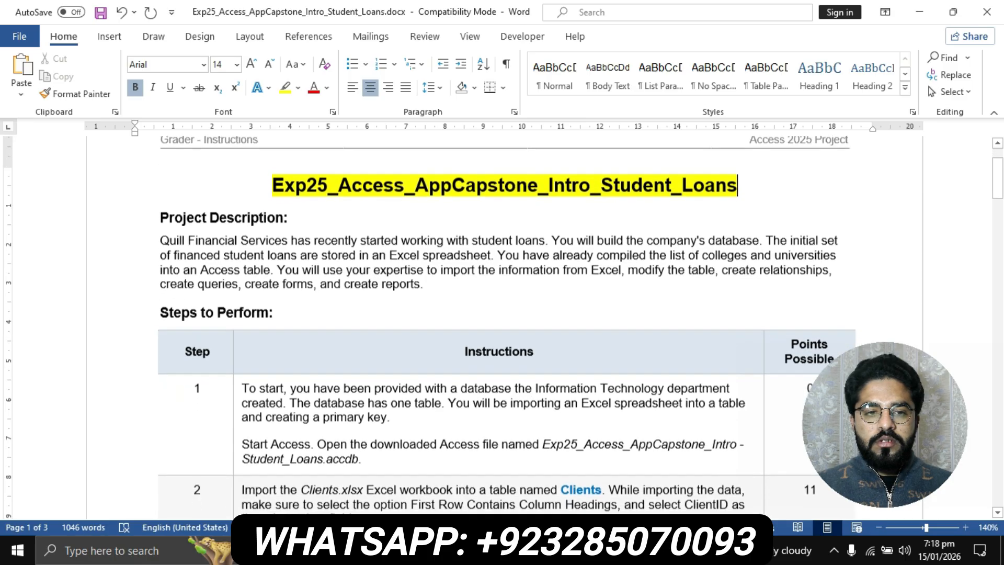
left_click_drag(160, 216, 430, 283)
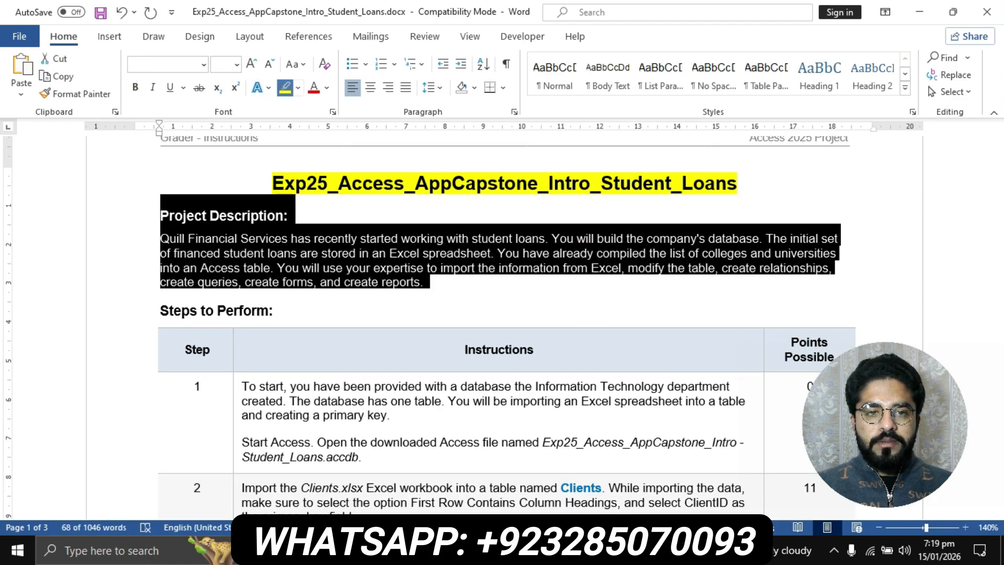
left_click(285, 88)
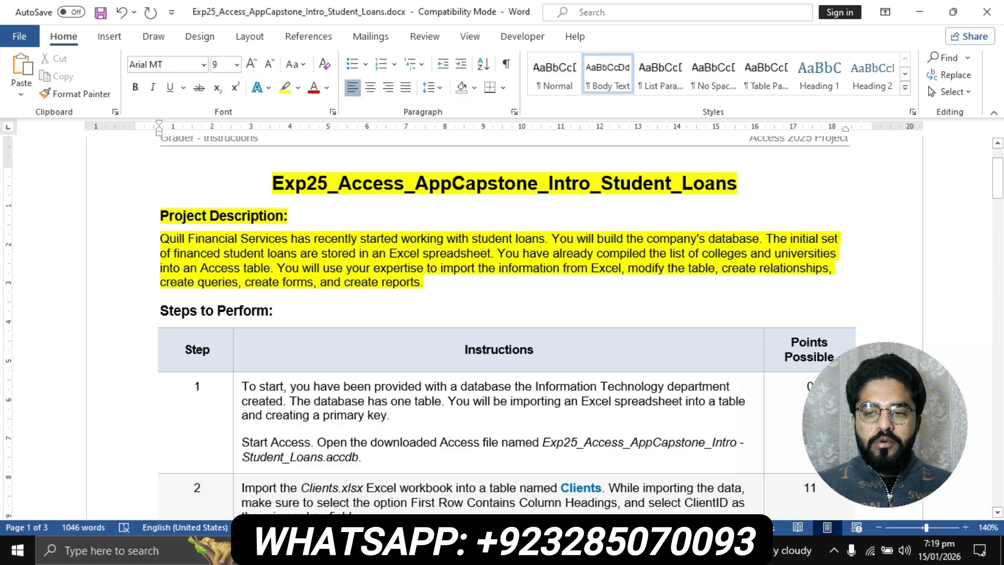
- Highlight the step 1 instructions in yellow and make the Access file name in them bold
scroll(502, 324, "down", 2)
scroll(502, 324, "down", 3)
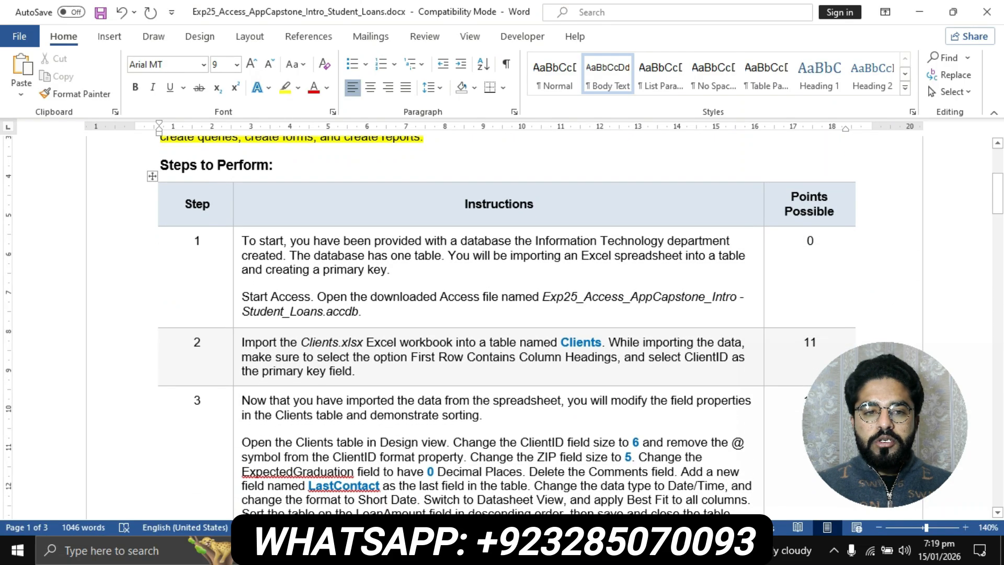
left_click_drag(242, 241, 363, 313)
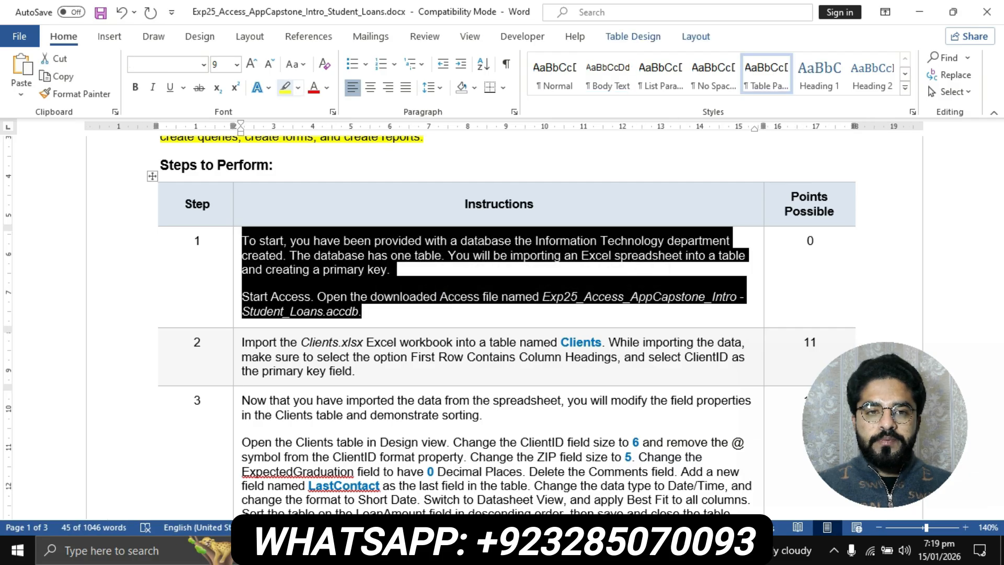
left_click(285, 88)
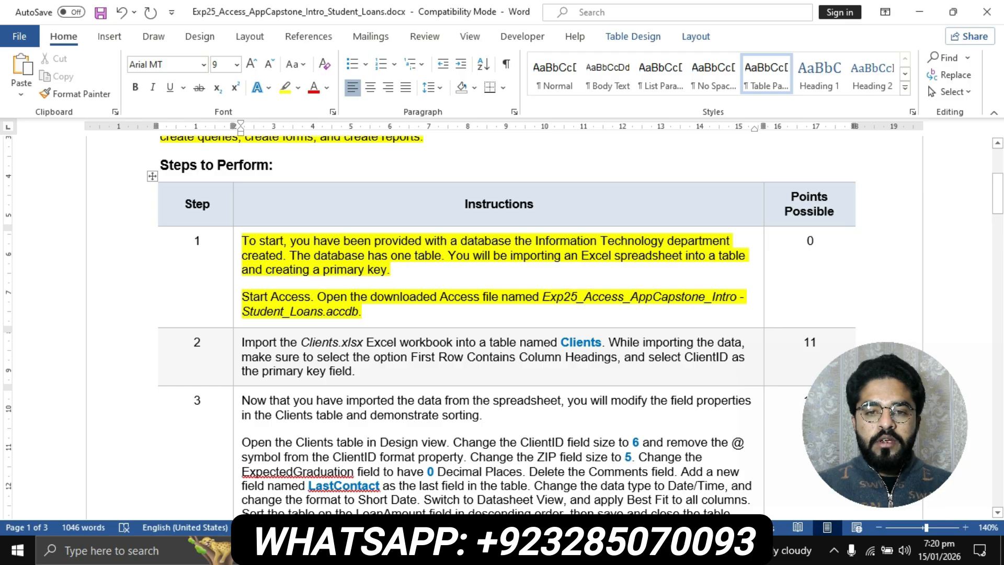
left_click_drag(543, 297, 362, 312)
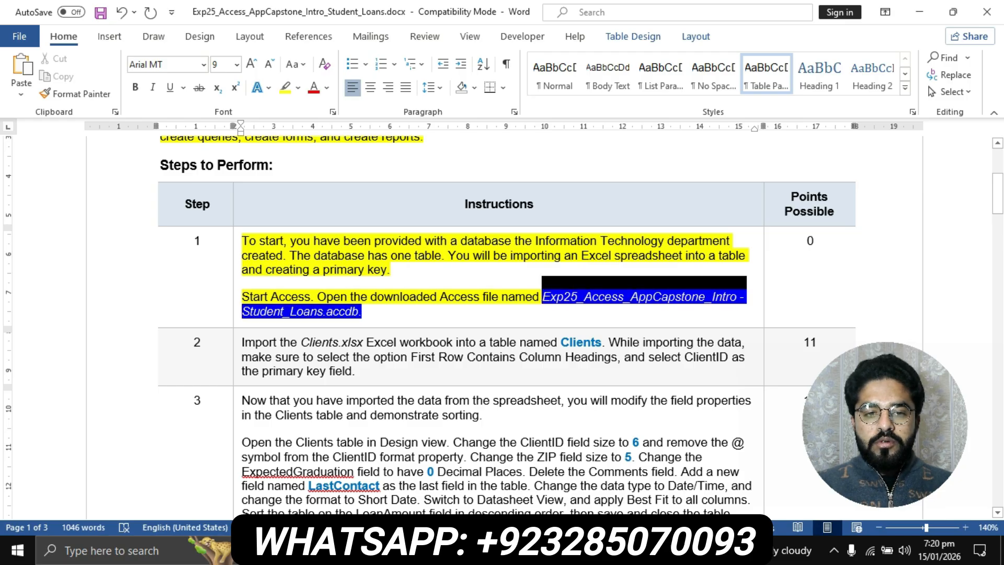
key("ctrl+b")
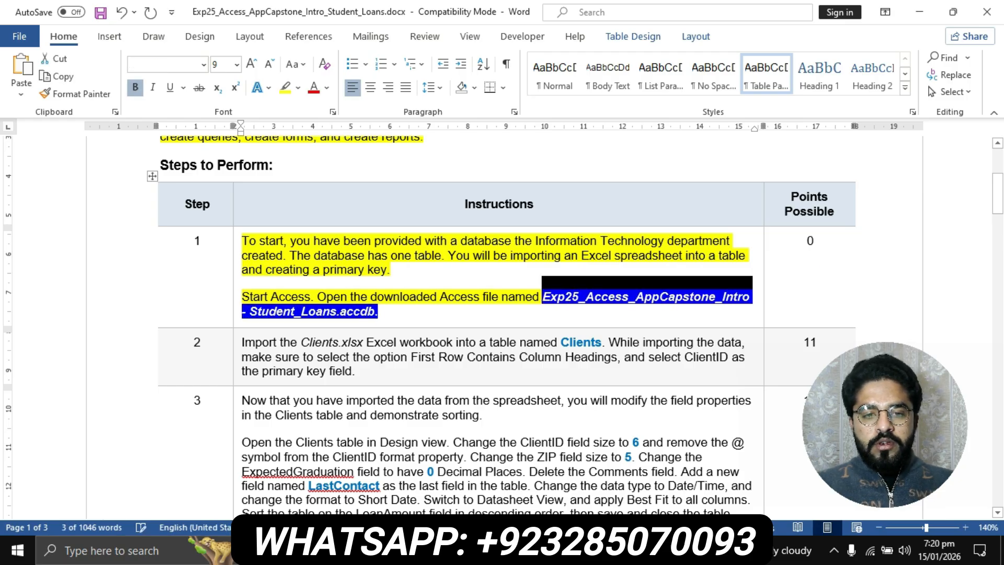
left_click(431, 296)
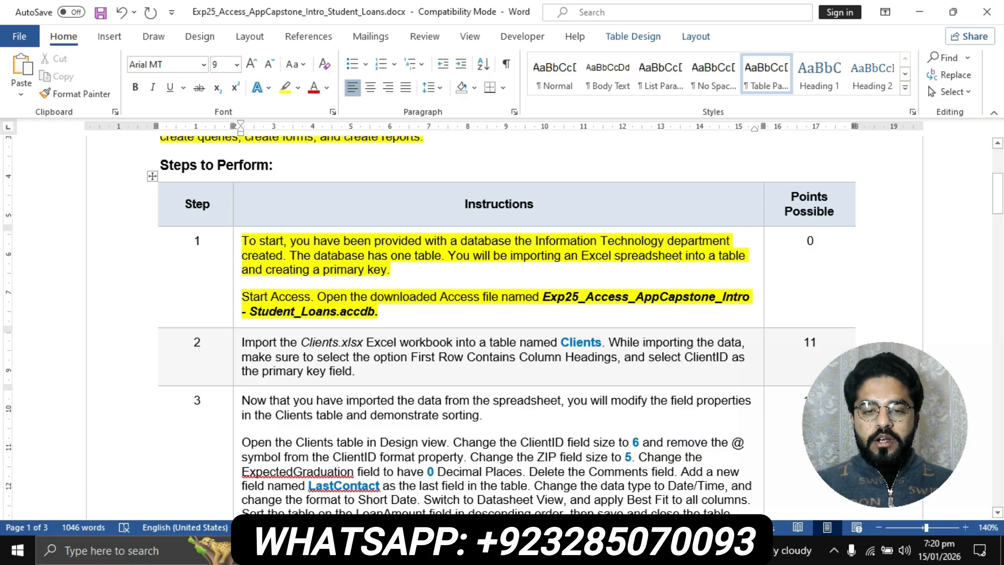
- Check the open student loans database in Access, return to Word and highlight the step 2 instructions in yellow
left_click(484, 551)
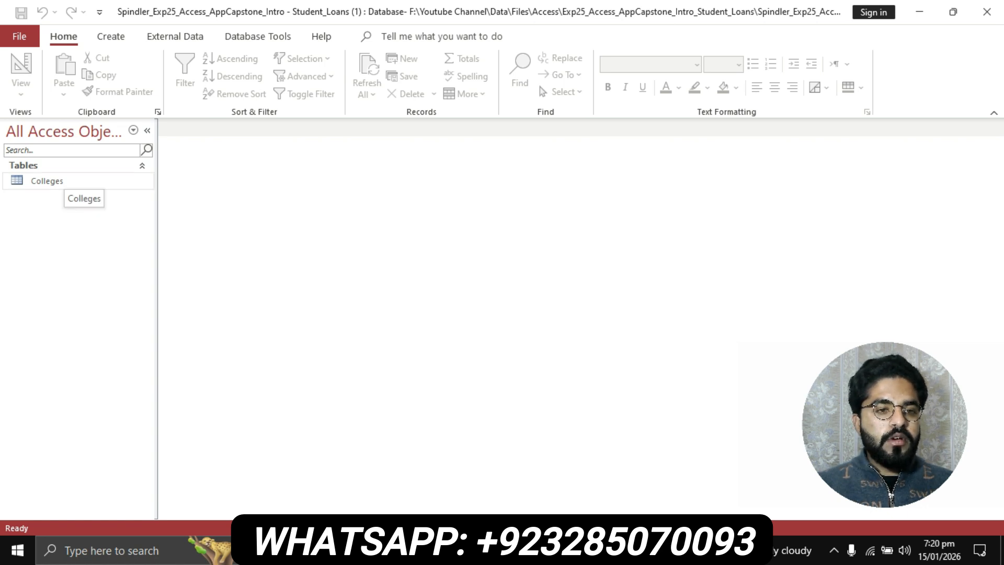
key("alt+Tab")
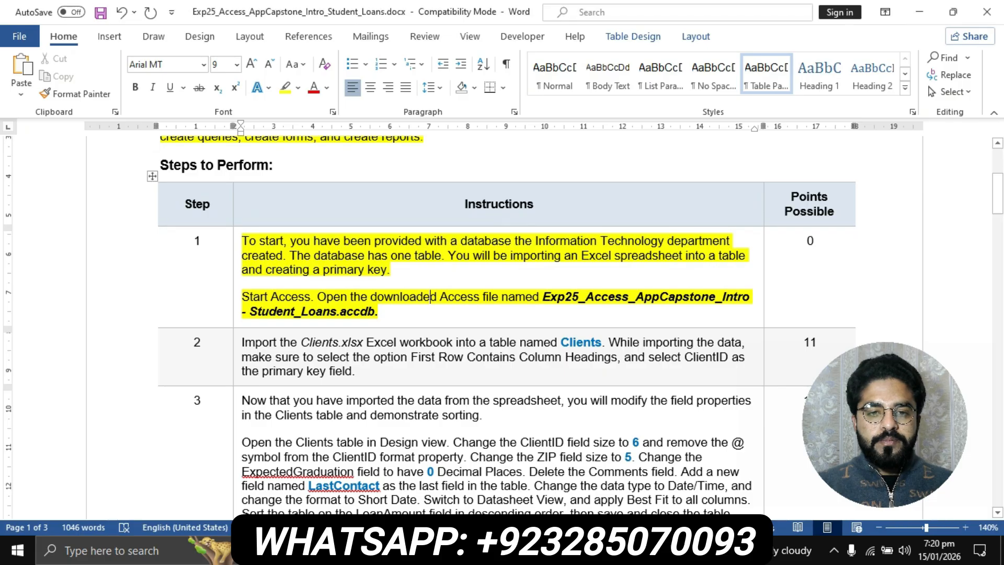
scroll(430, 248, "down", 1)
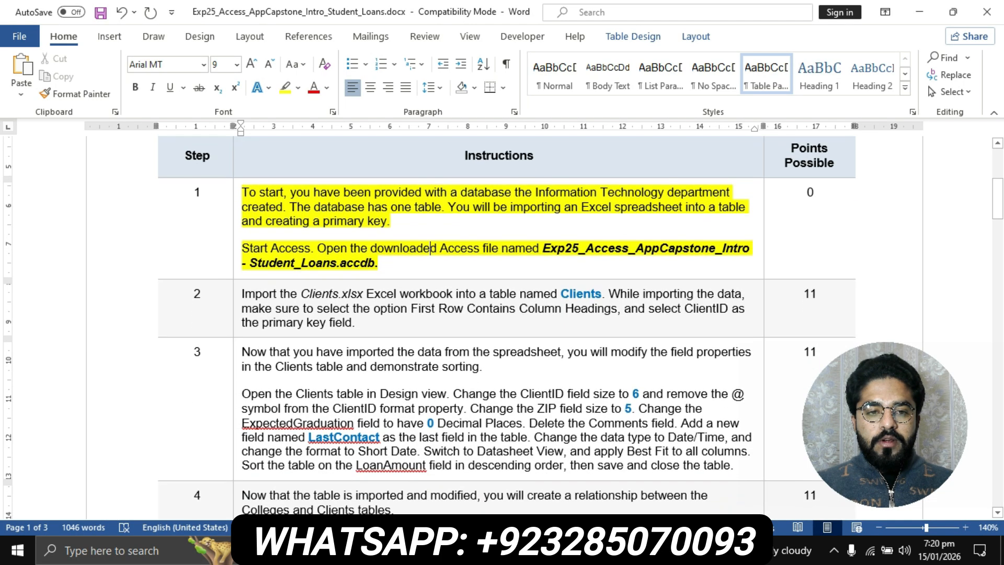
left_click_drag(242, 293, 356, 322)
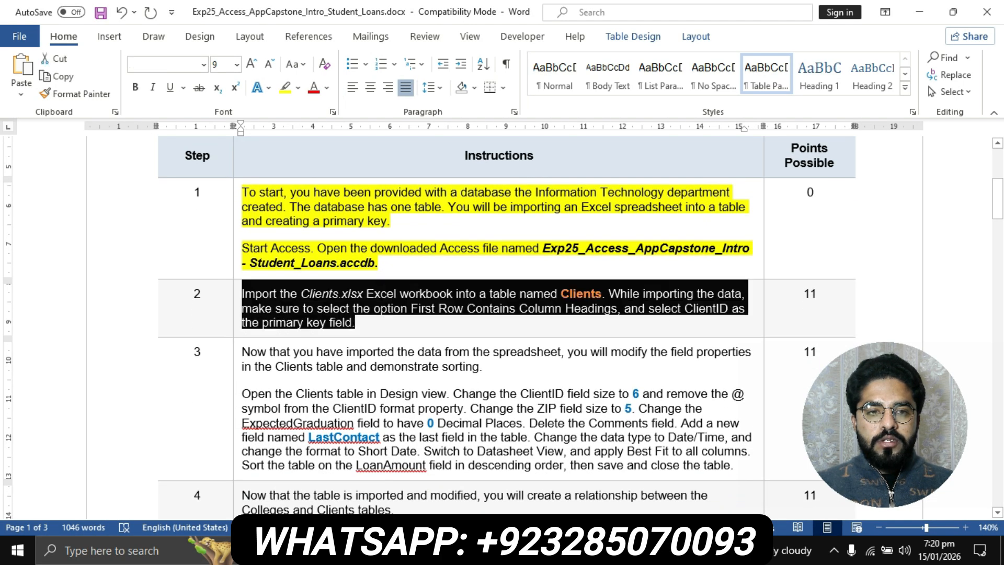
left_click(285, 88)
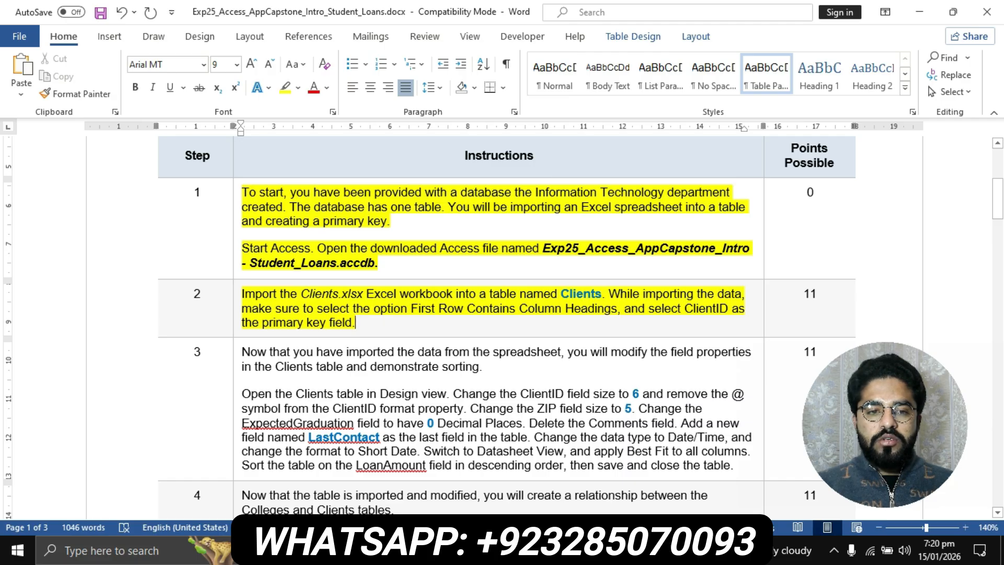
left_click_drag(241, 293, 456, 293)
left_click_drag(478, 294, 564, 309)
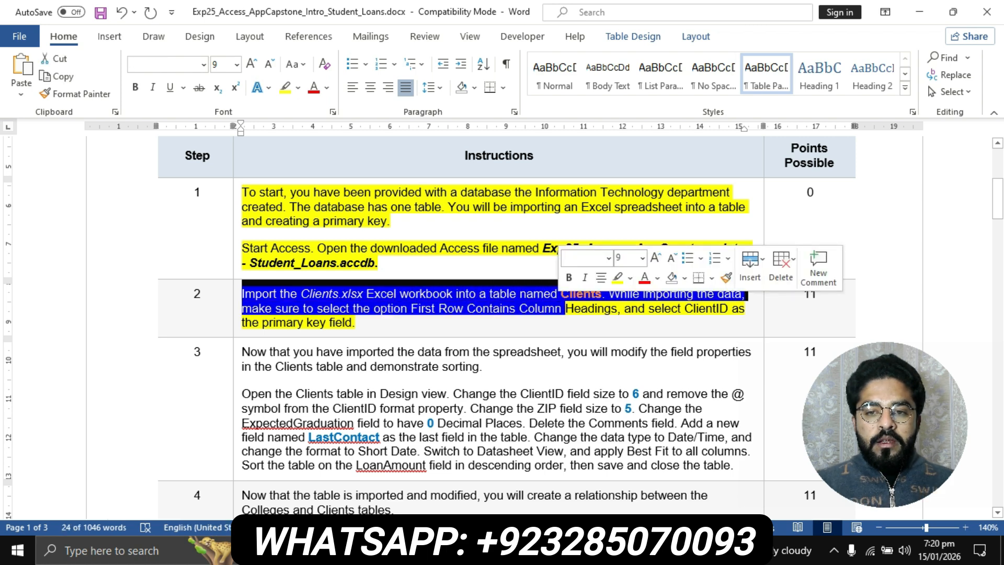
left_click(574, 309)
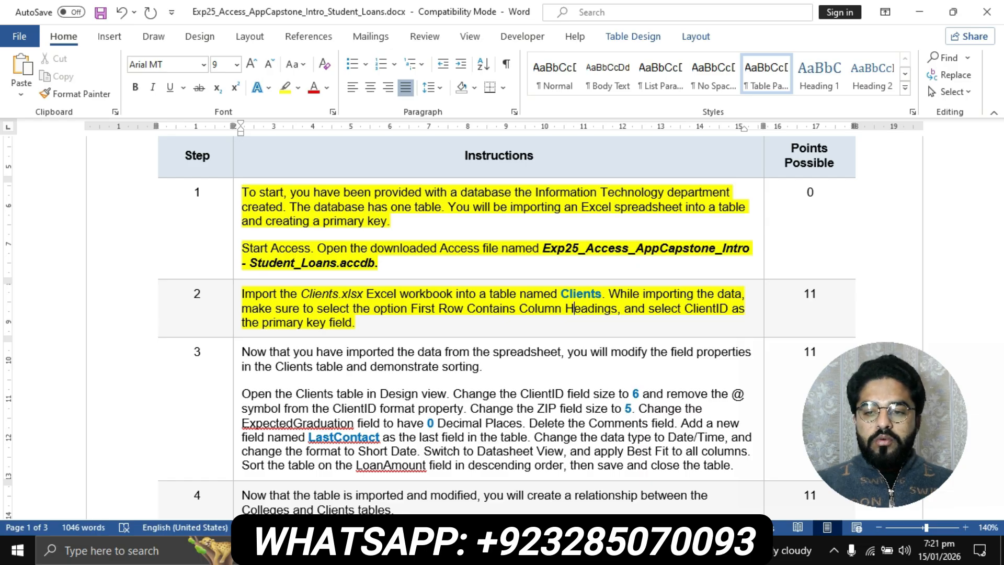
- Switch to Access and start importing the Excel workbook Clients.xlsx from the Desktop folder into a new table in the current database
key("alt+Tab")
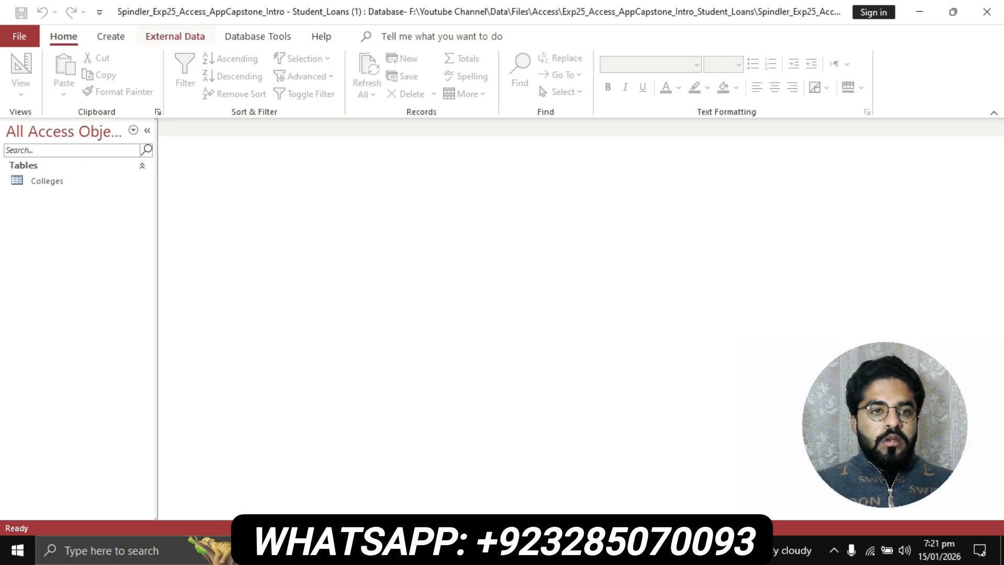
left_click(175, 36)
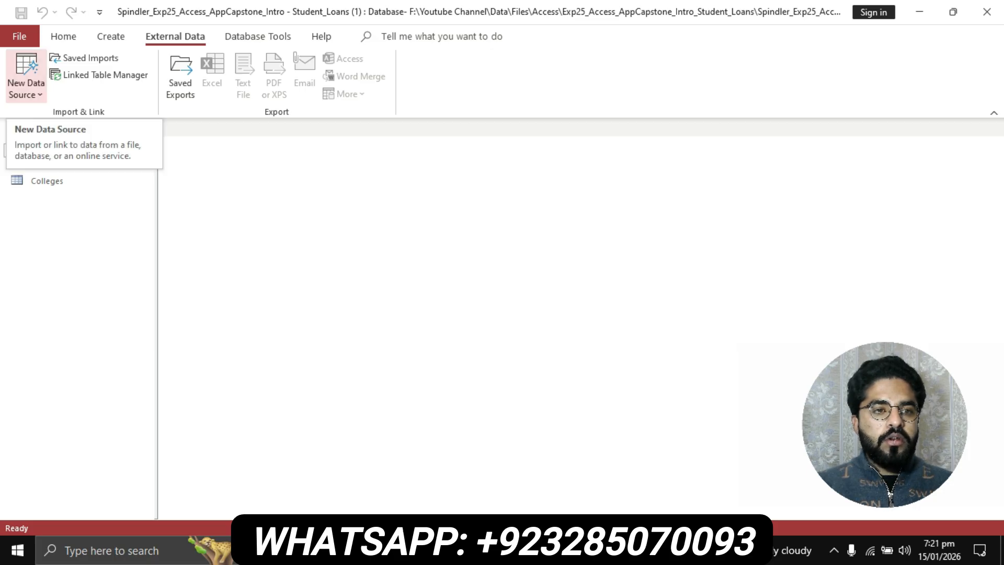
left_click(26, 84)
mouse_move(78, 124)
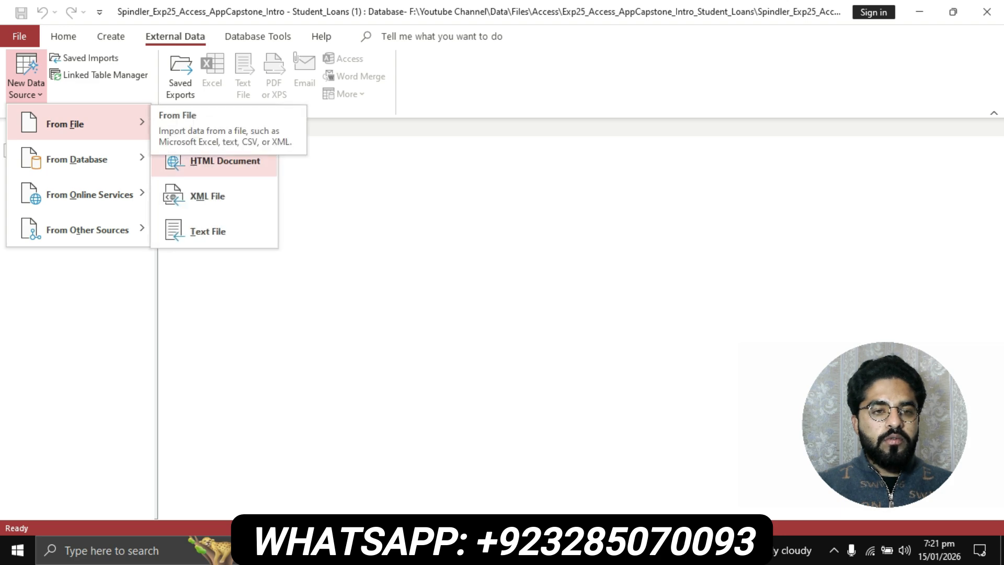
left_click(201, 125)
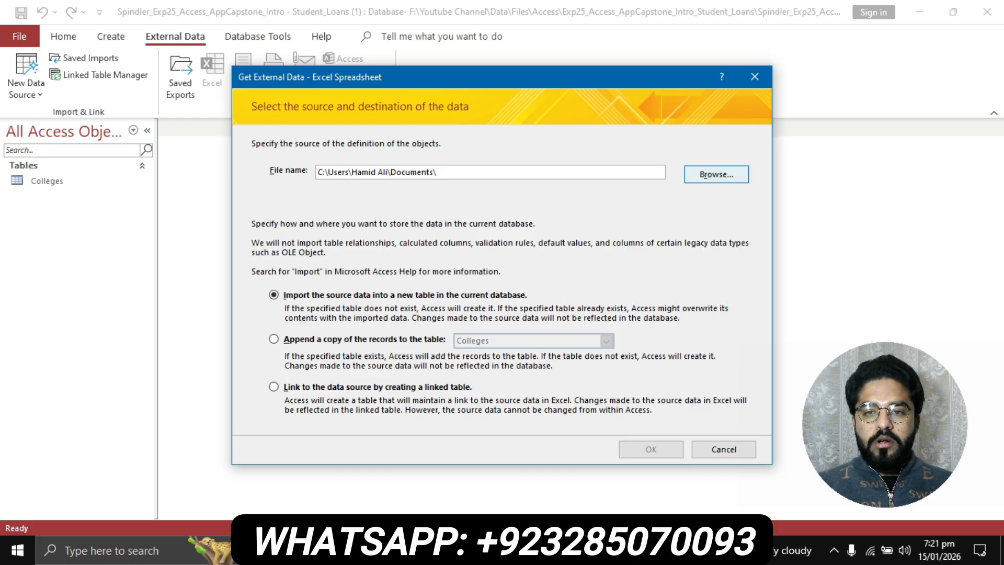
left_click(716, 175)
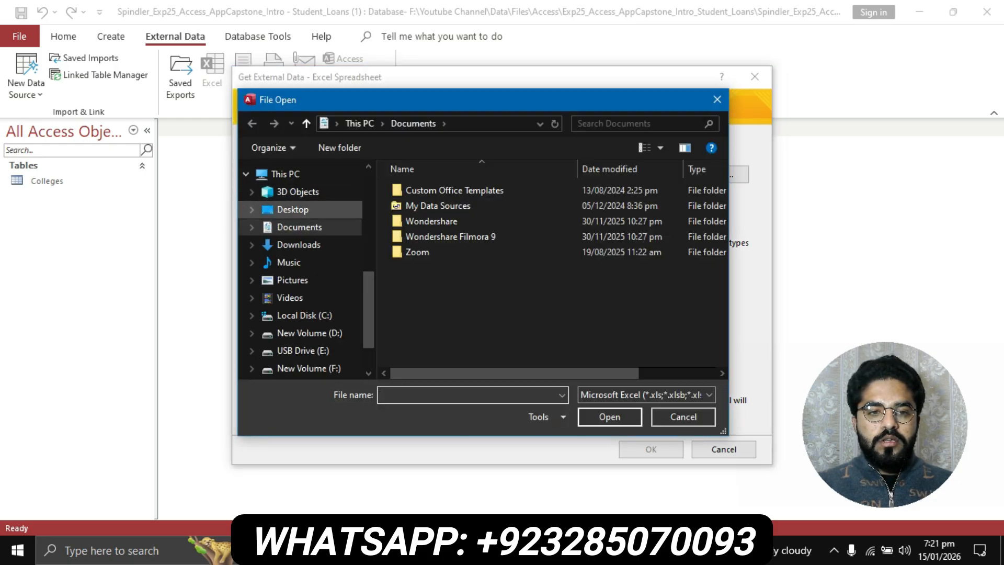
left_click(293, 209)
left_click(427, 190)
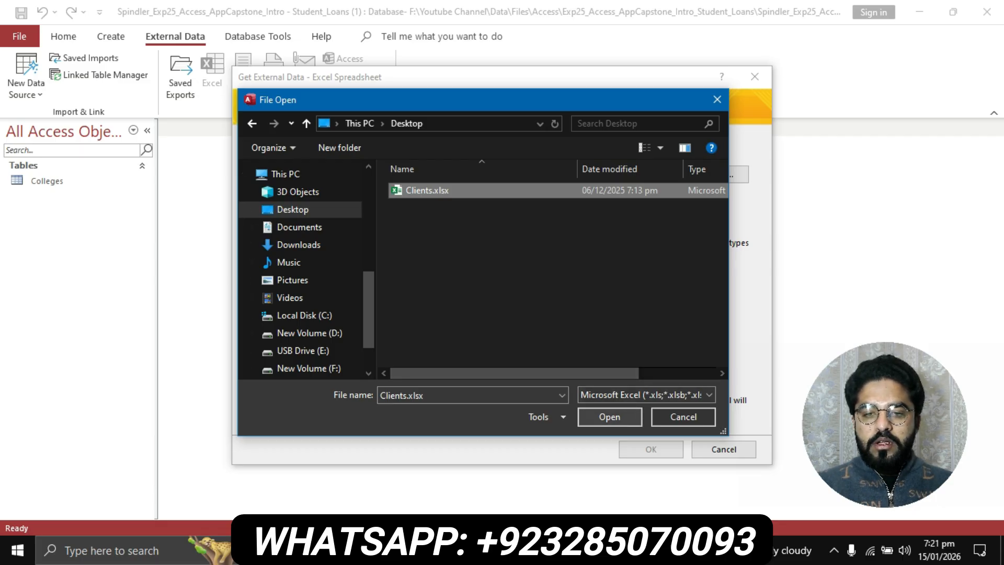
left_click(610, 417)
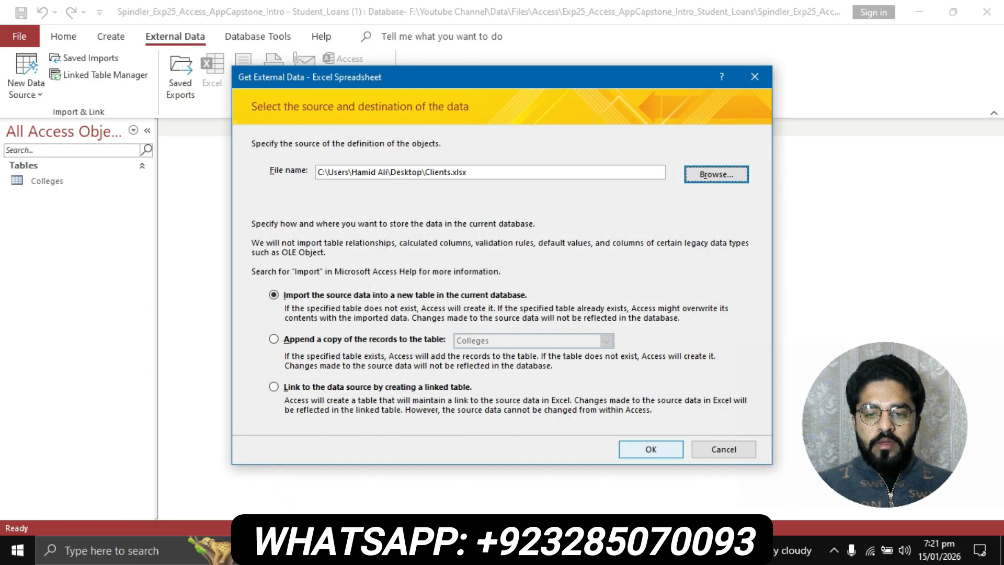
left_click(651, 450)
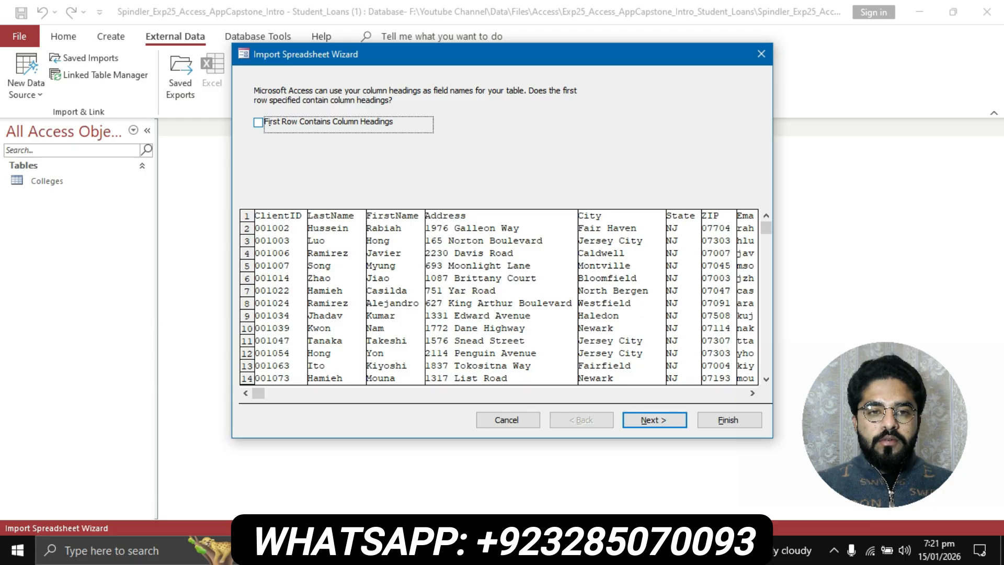
- Set the import to treat the first row as column headings and accept the default field options
left_click(259, 123)
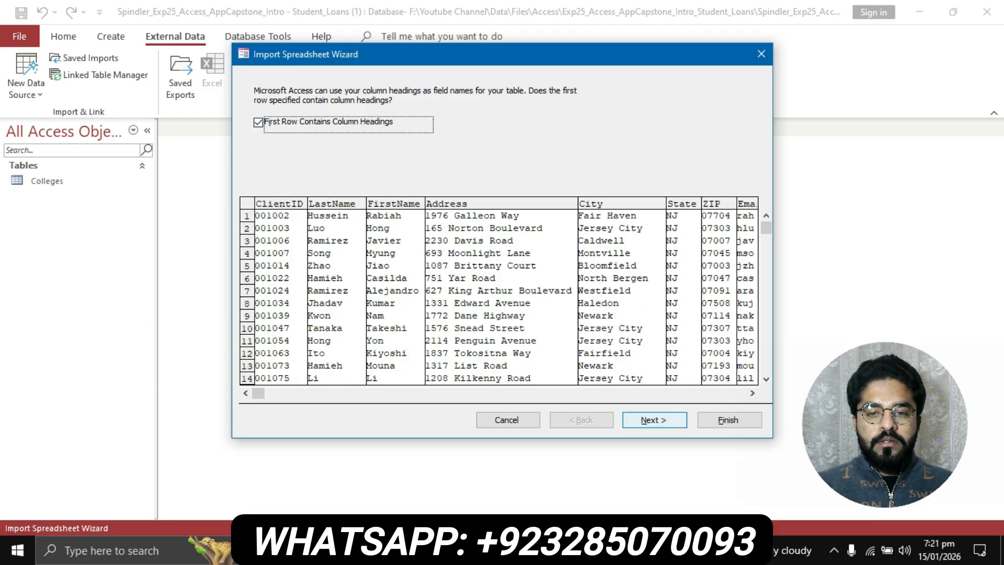
left_click(654, 420)
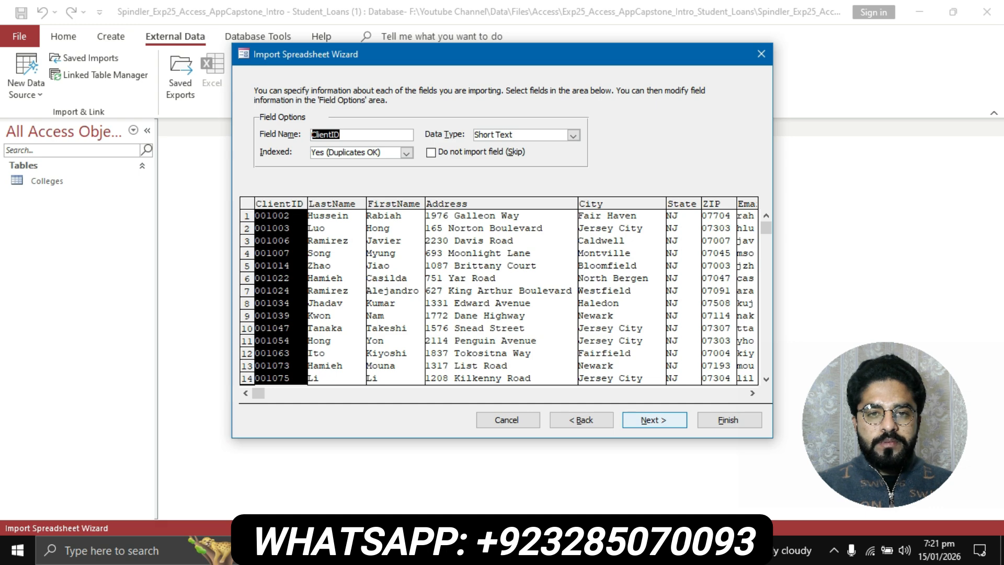
key("Return")
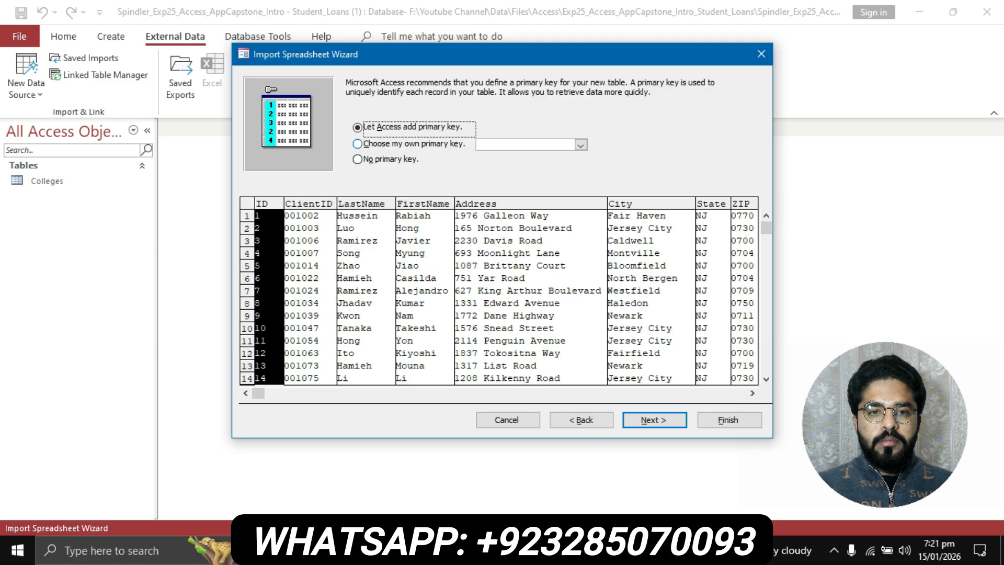
- Set ClientID as the primary key for the import, switch to Word and copy the table name Clients from the step 2 instructions
left_click(358, 144)
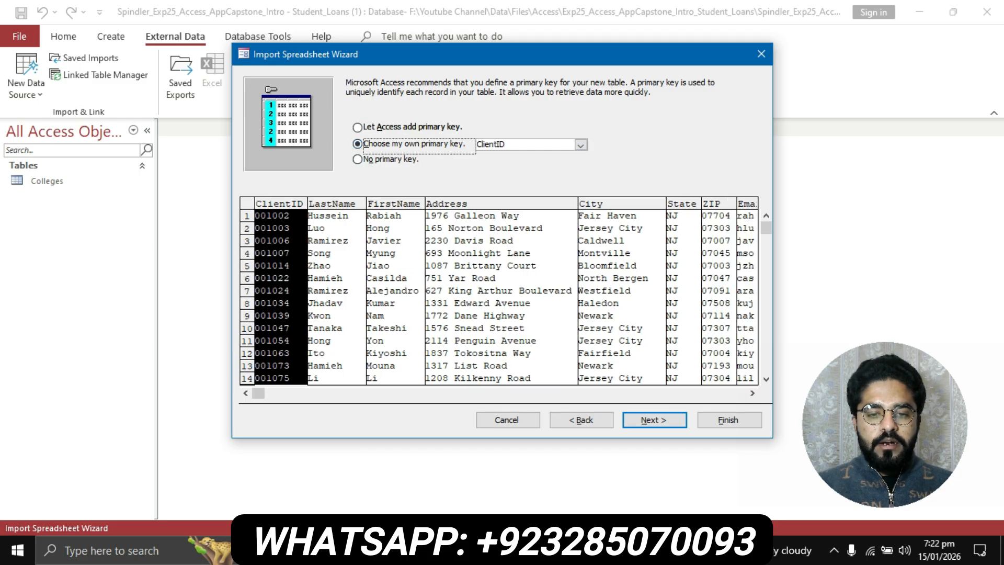
key("alt+Tab")
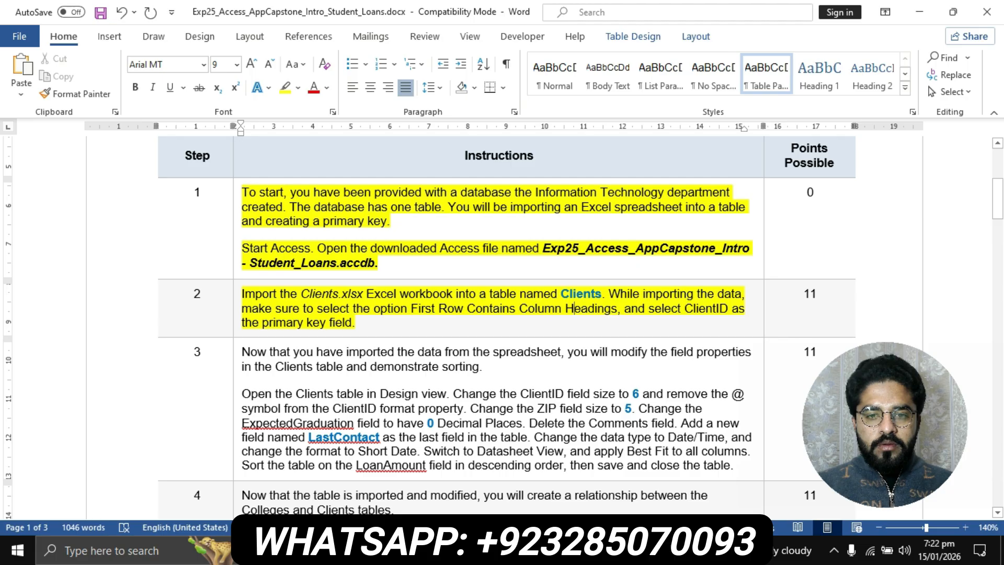
left_click_drag(649, 308, 356, 323)
left_click(595, 308)
left_click_drag(561, 294, 602, 296)
key("ctrl+c")
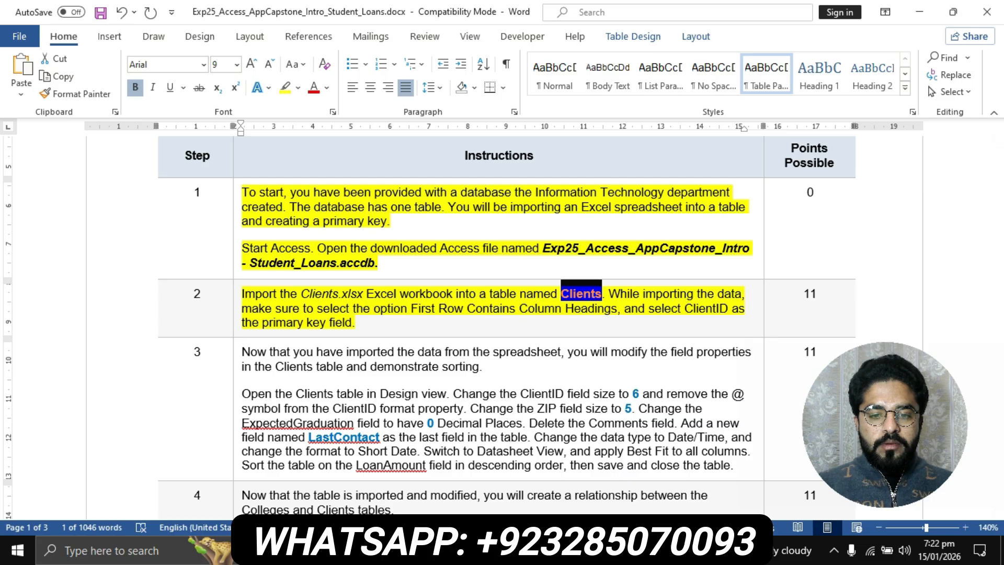
- Return to Access, name the imported table Clients and finish the import without saving the import steps
key("alt+Tab")
key("Return")
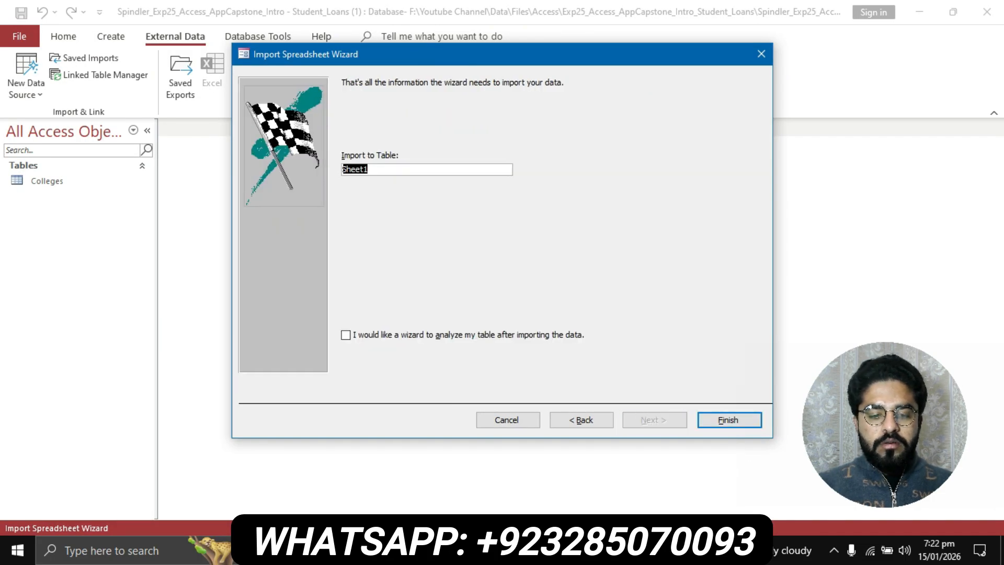
key("ctrl+v")
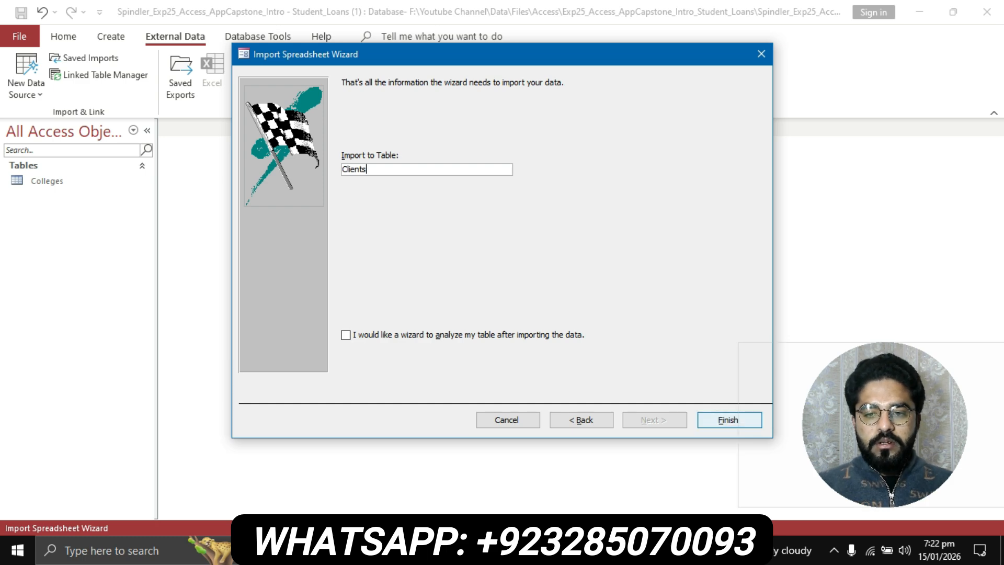
left_click(729, 420)
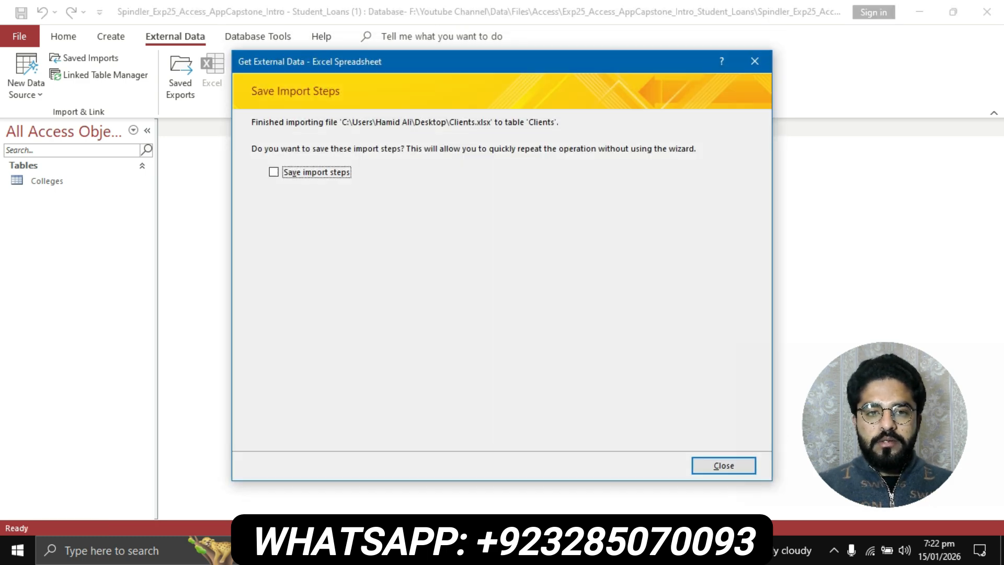
left_click(724, 465)
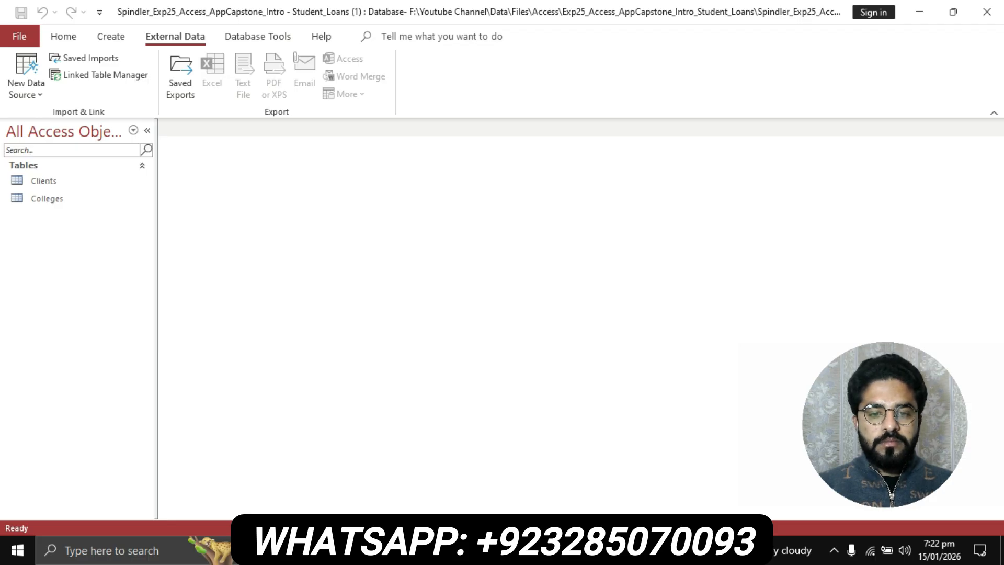
- Switch to Word and highlight all of the step 3 instructions in yellow
key("alt+Tab")
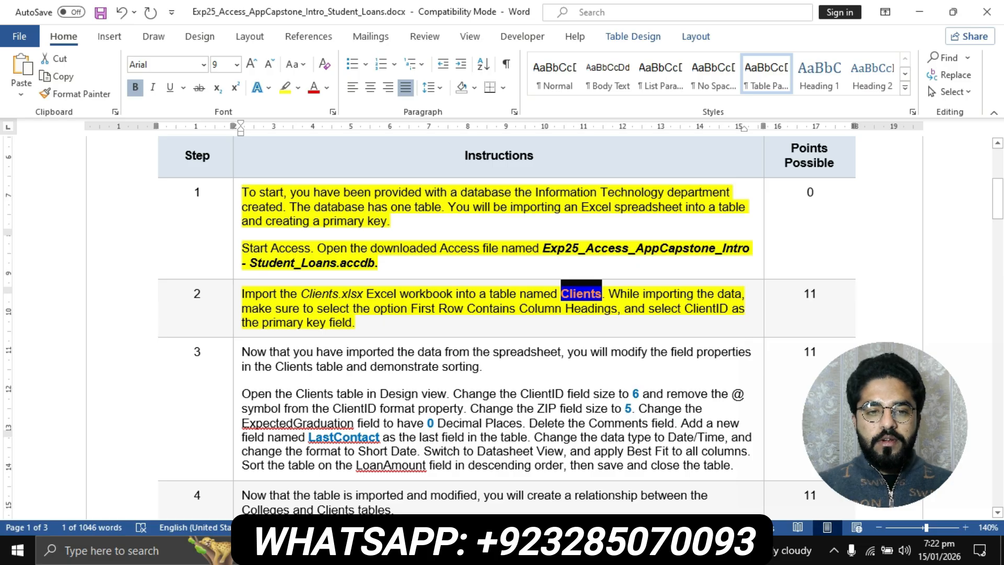
scroll(502, 324, "down", 3)
left_click_drag(242, 254, 734, 368)
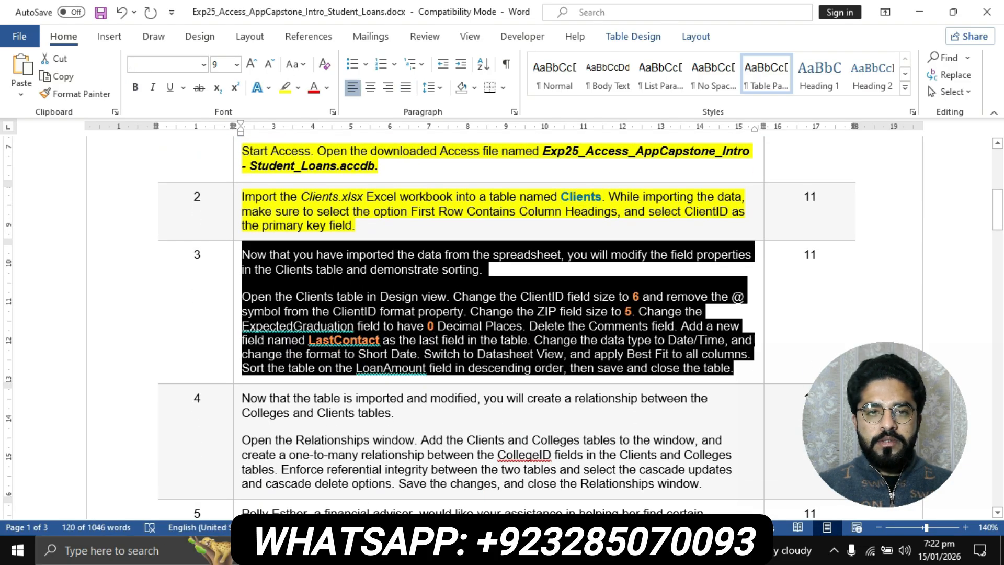
left_click(285, 88)
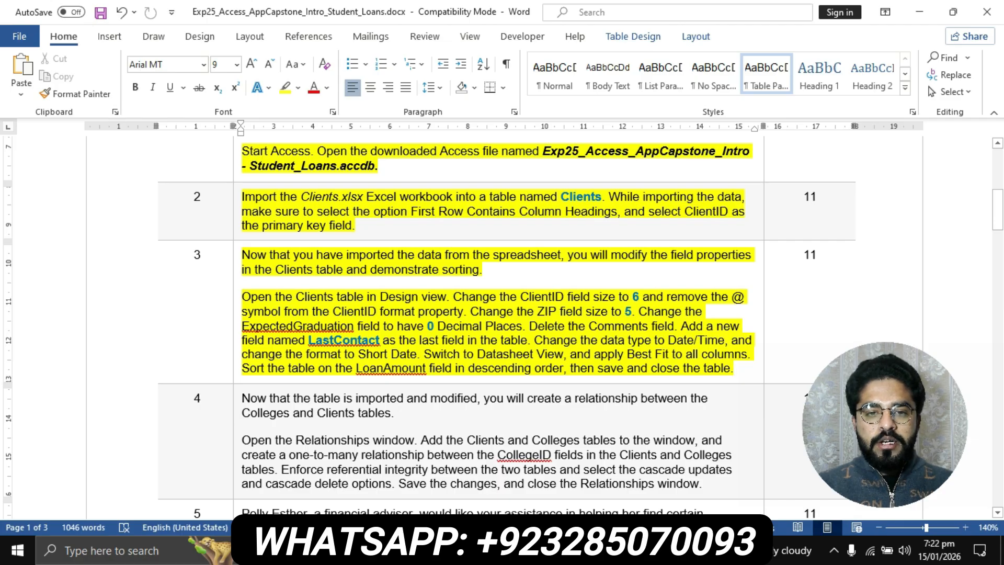
- Read the first step 3 instruction, switch to Access and open the Clients table in Design view
scroll(504, 328, "down", 1)
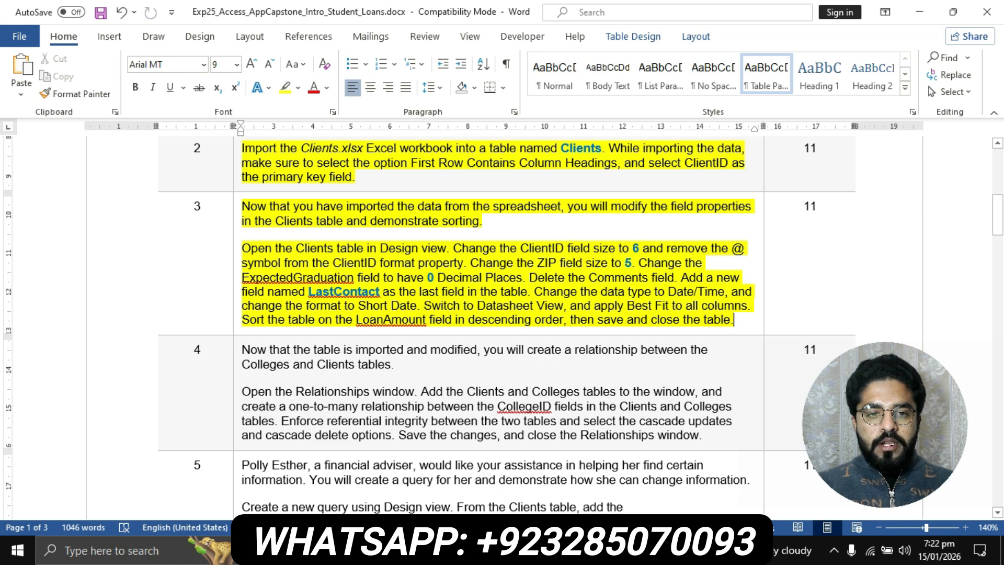
left_click_drag(242, 248, 446, 248)
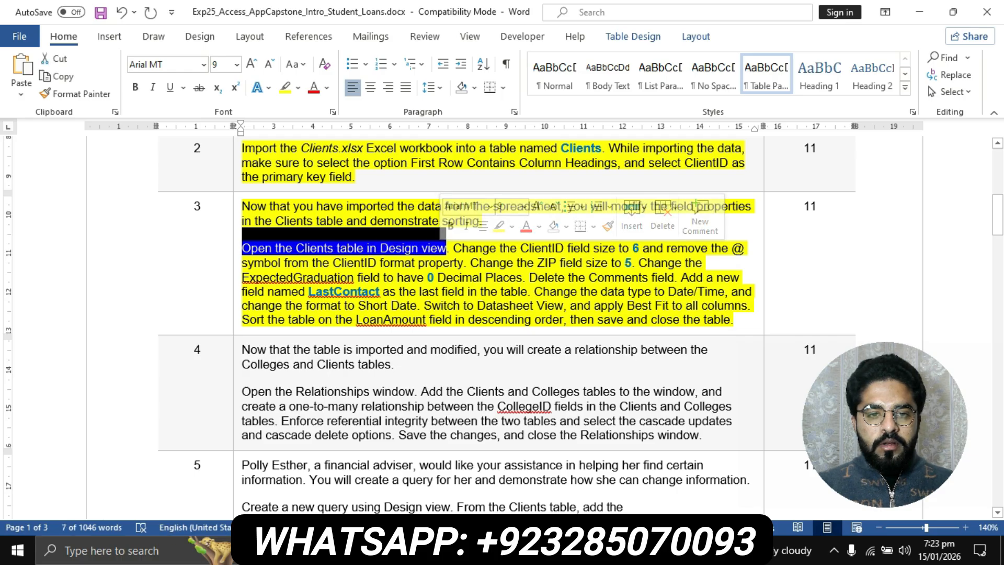
key("alt+Tab")
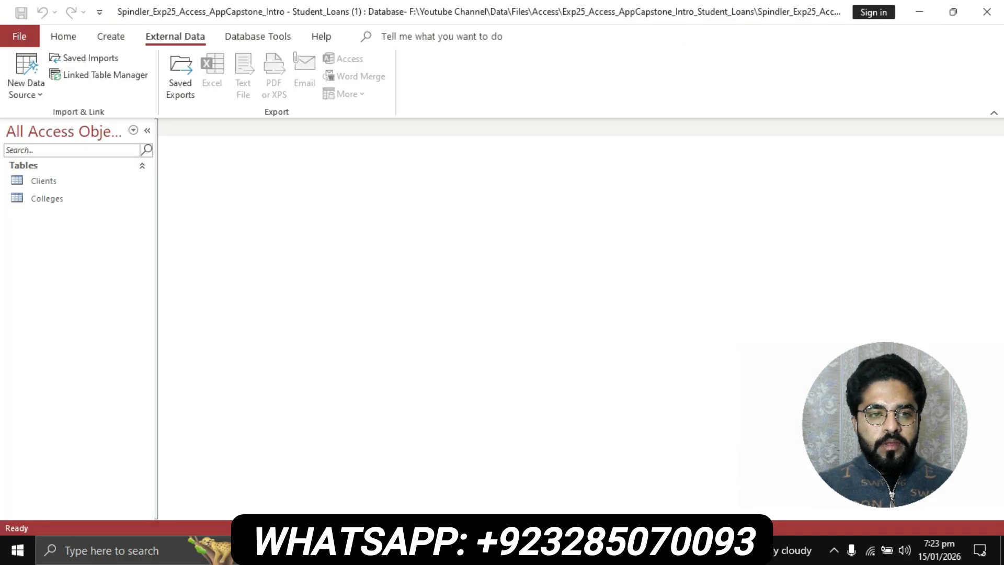
left_click(47, 183)
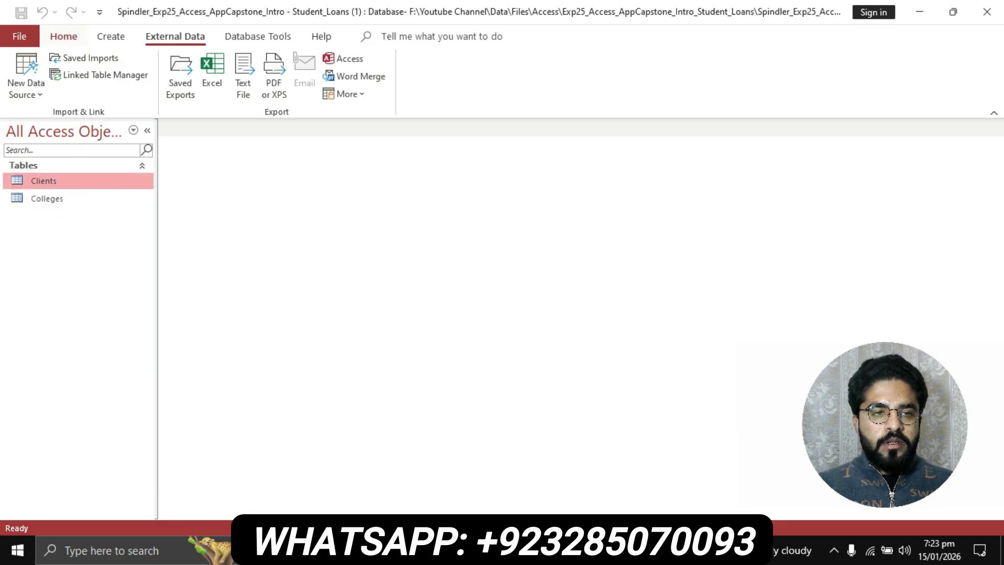
left_click(63, 36)
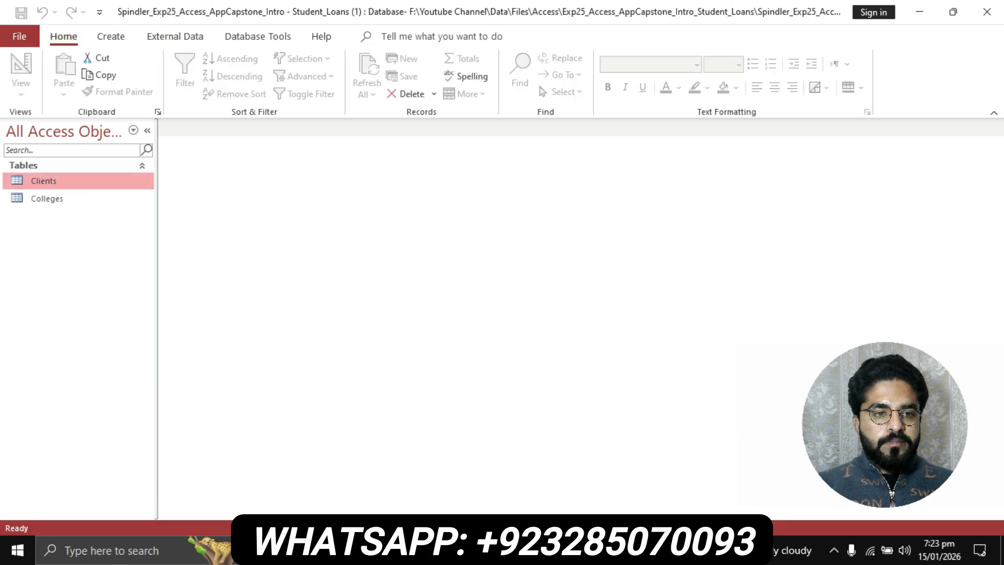
double_click(44, 180)
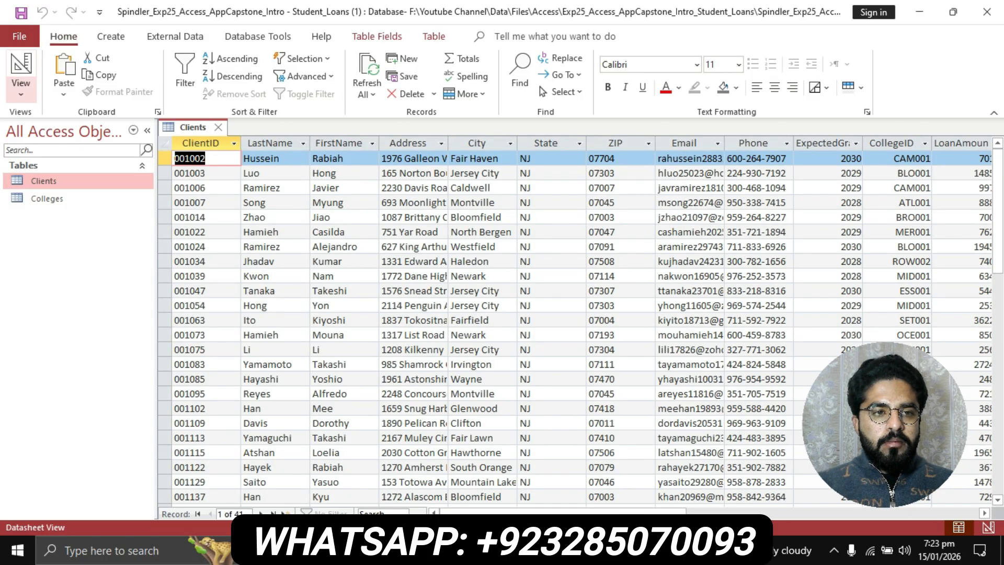
left_click(21, 89)
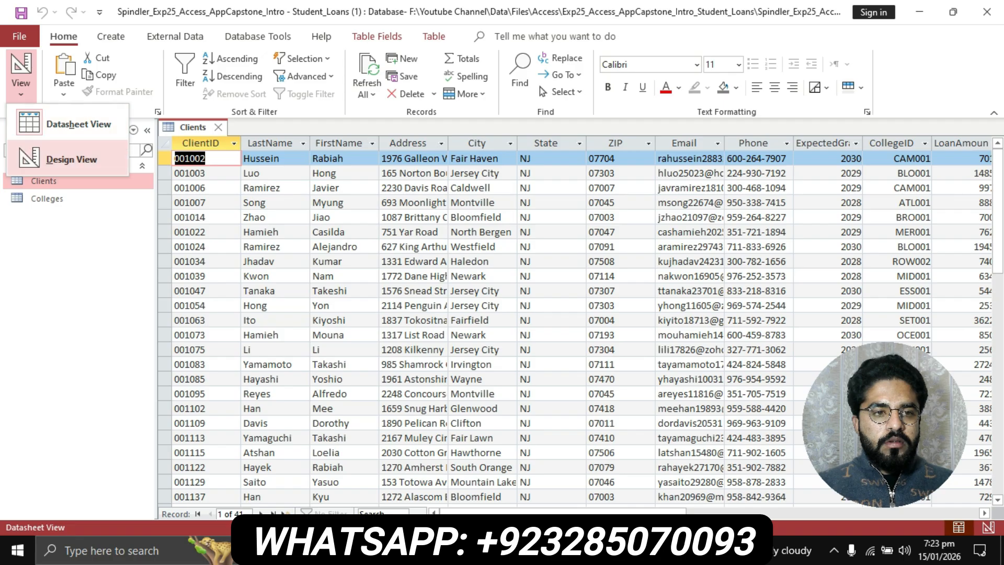
left_click(71, 159)
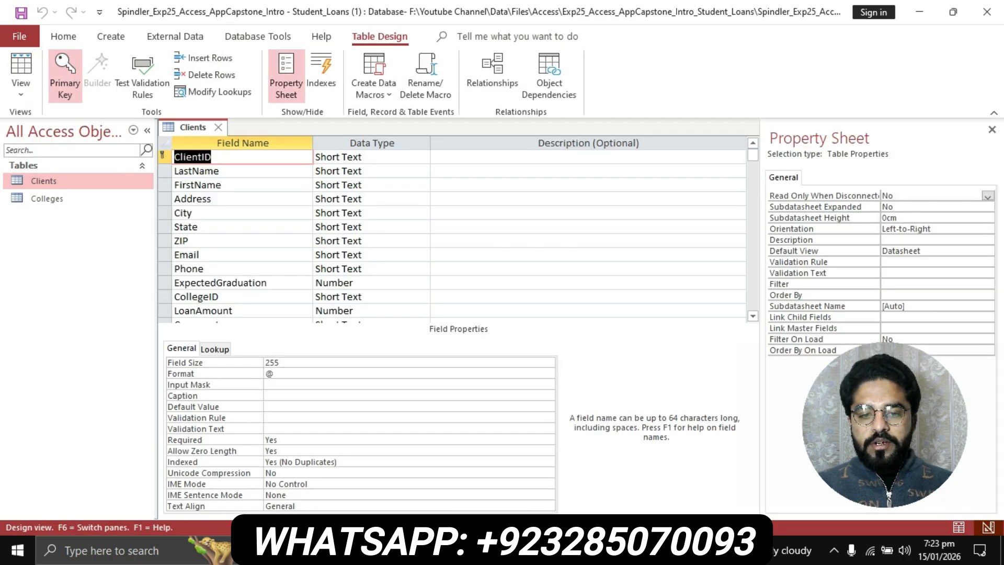
- Check the ClientID instruction in Word, and in Access set the ClientID field size to 6 and remove the @ symbol from its format
key("alt+Tab")
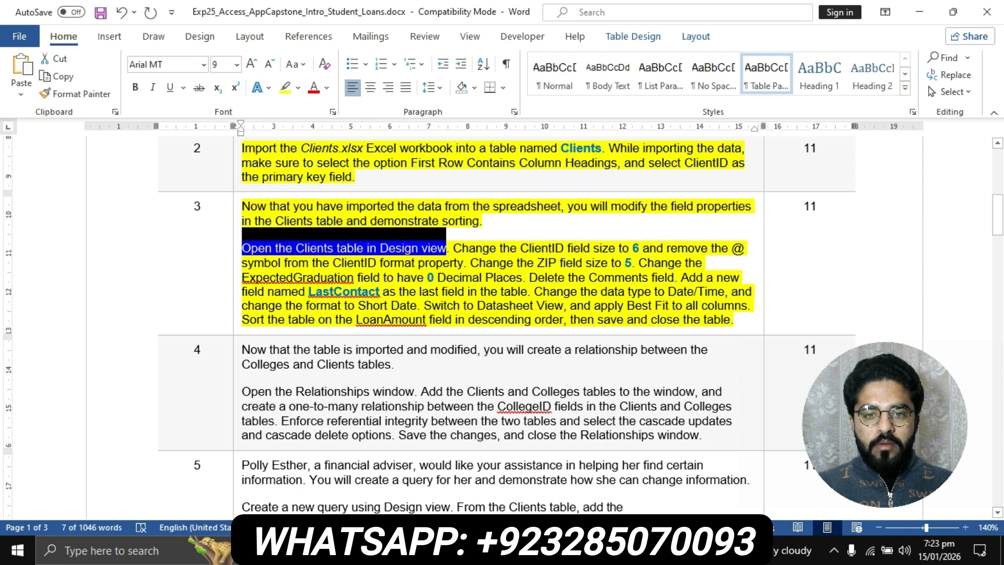
left_click(461, 248)
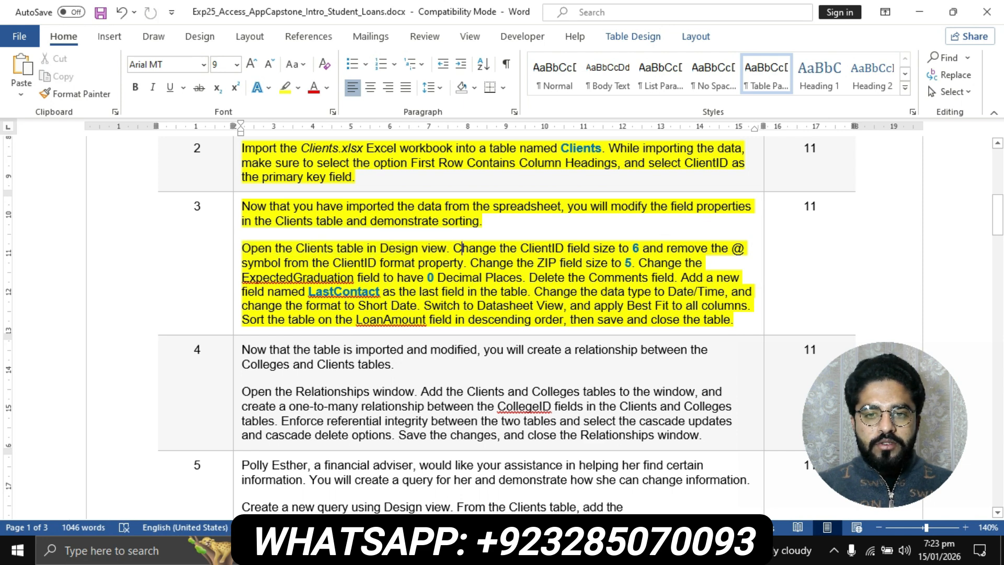
mouse_move(461, 249)
left_mouse_down()
mouse_move(642, 248)
mouse_move(331, 263)
mouse_move(395, 277)
mouse_move(418, 263)
mouse_move(471, 263)
left_mouse_up()
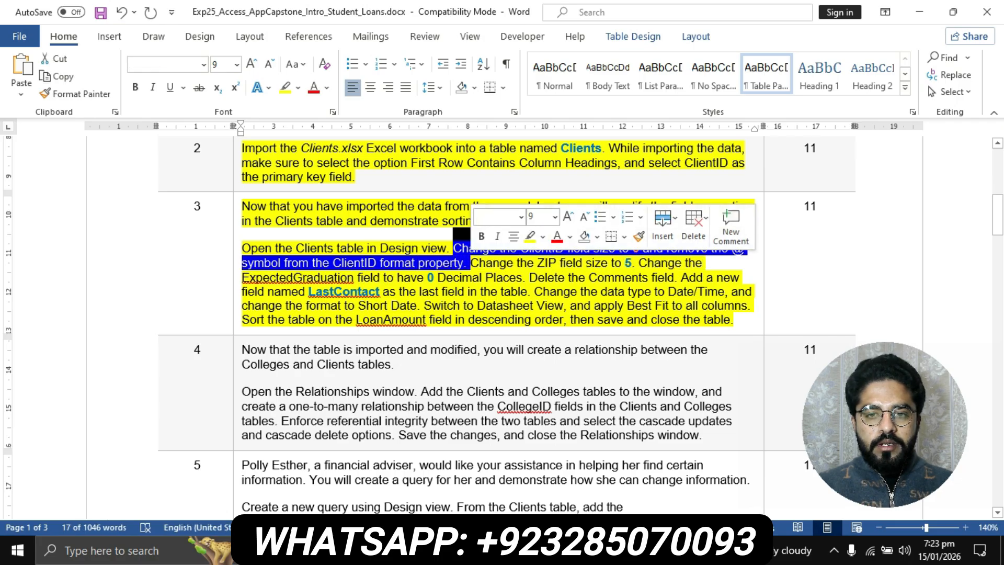
left_click(576, 264)
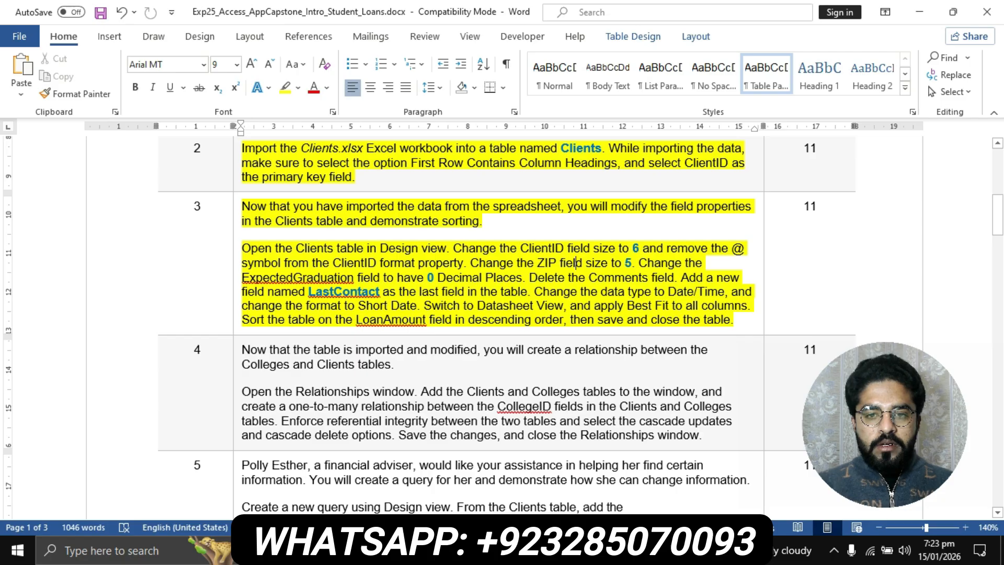
key("alt+Tab")
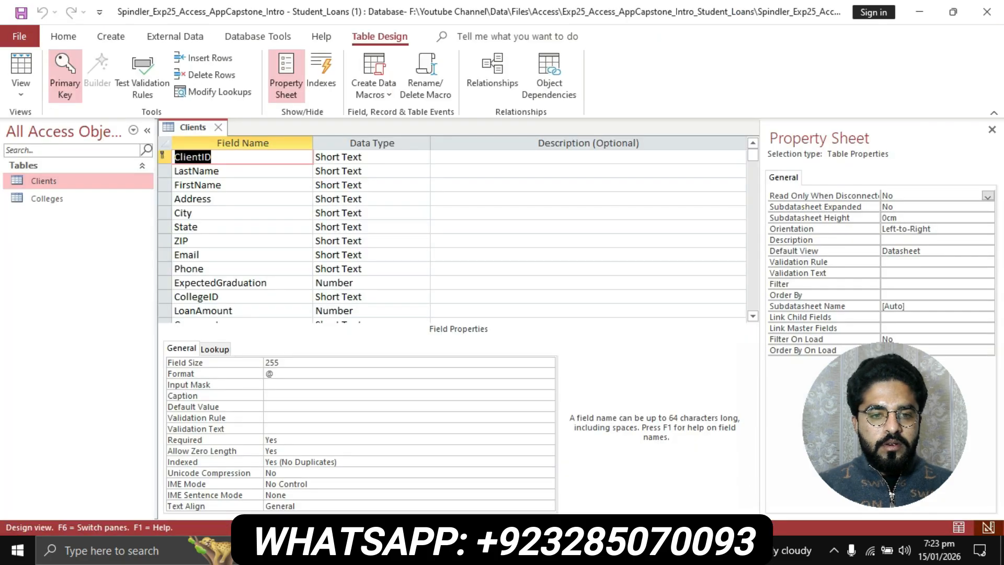
left_click(212, 157)
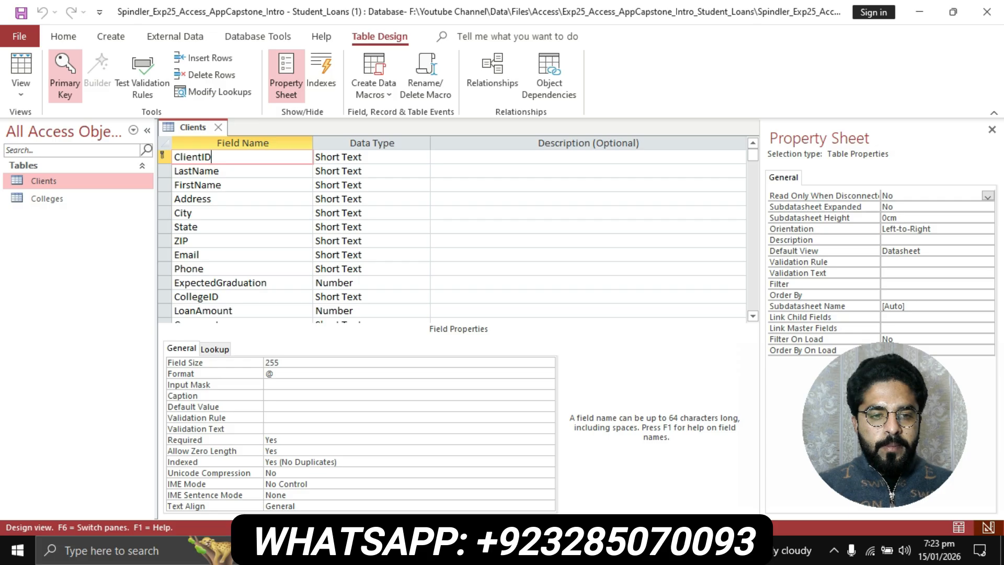
left_click(280, 363)
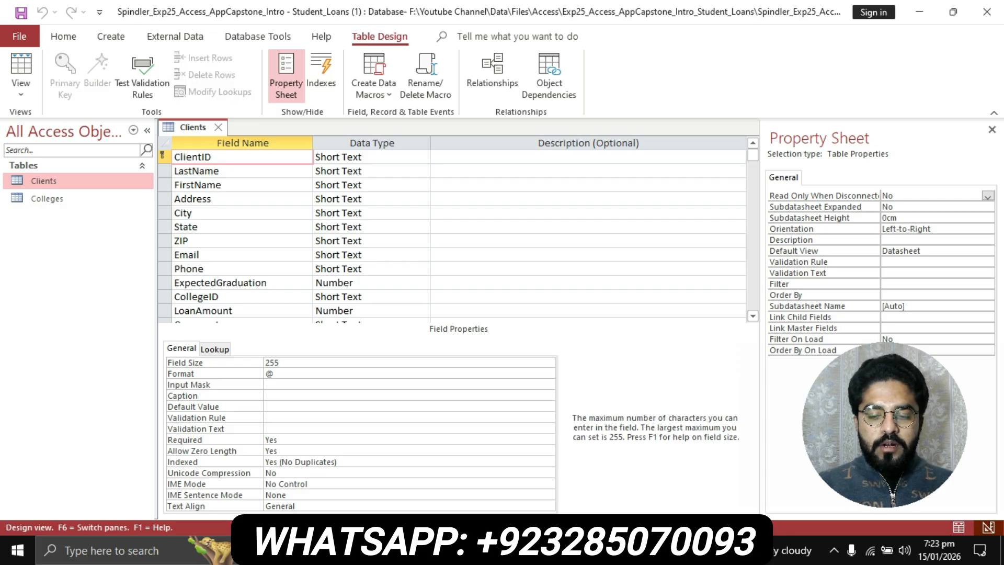
key("BackSpace")
key("BackSpace")
key("BackSpace")
type("6")
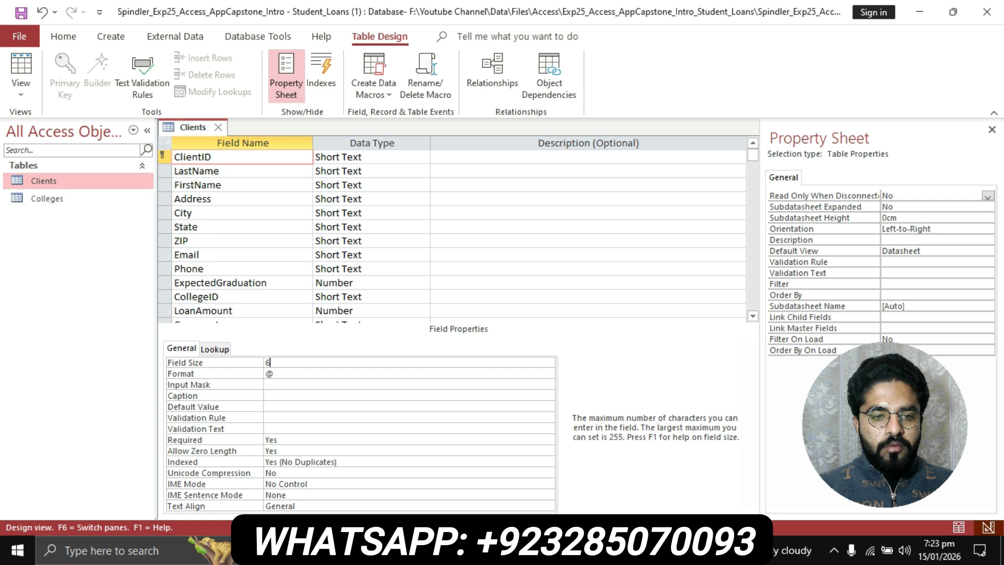
left_click(278, 373)
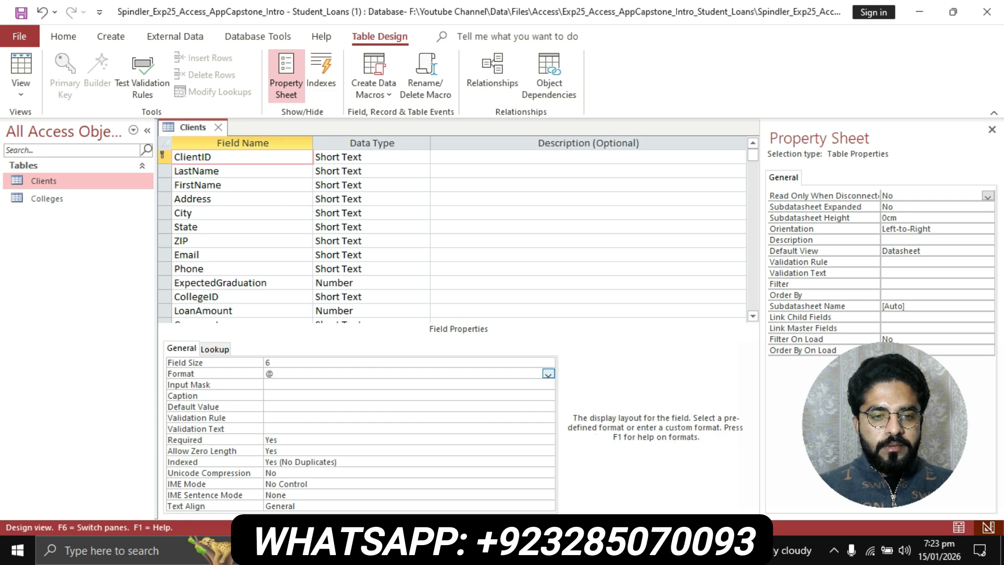
key("BackSpace")
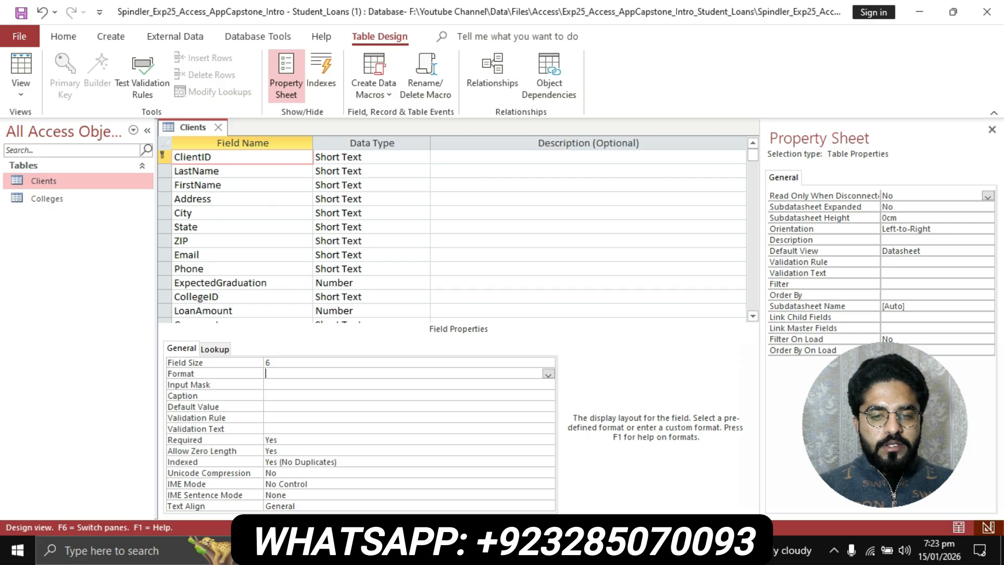
- Check the ZIP instruction in Word, set the ZIP field size to 5 in Access and return to the Word instructions
key("alt+Tab")
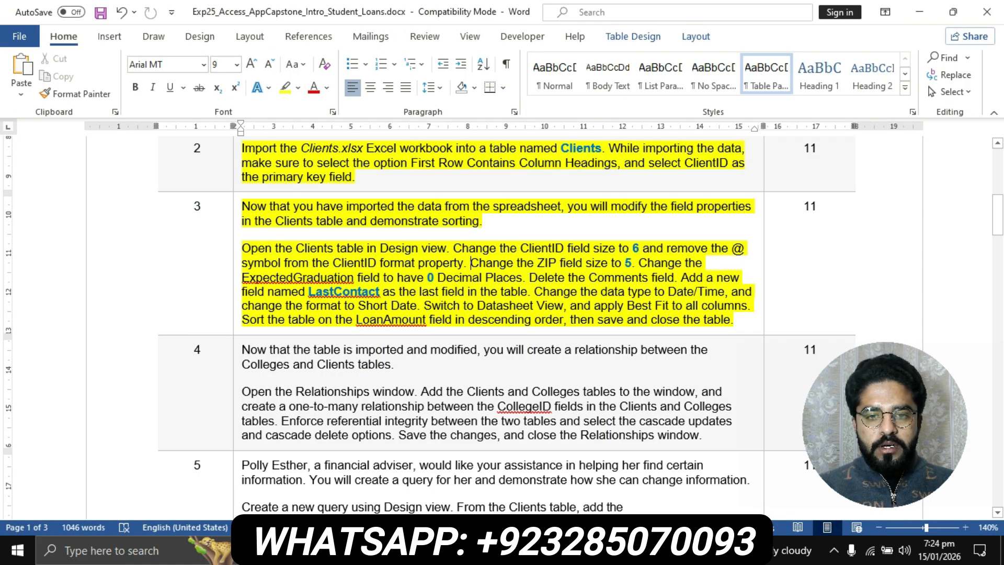
left_click_drag(471, 263, 632, 263)
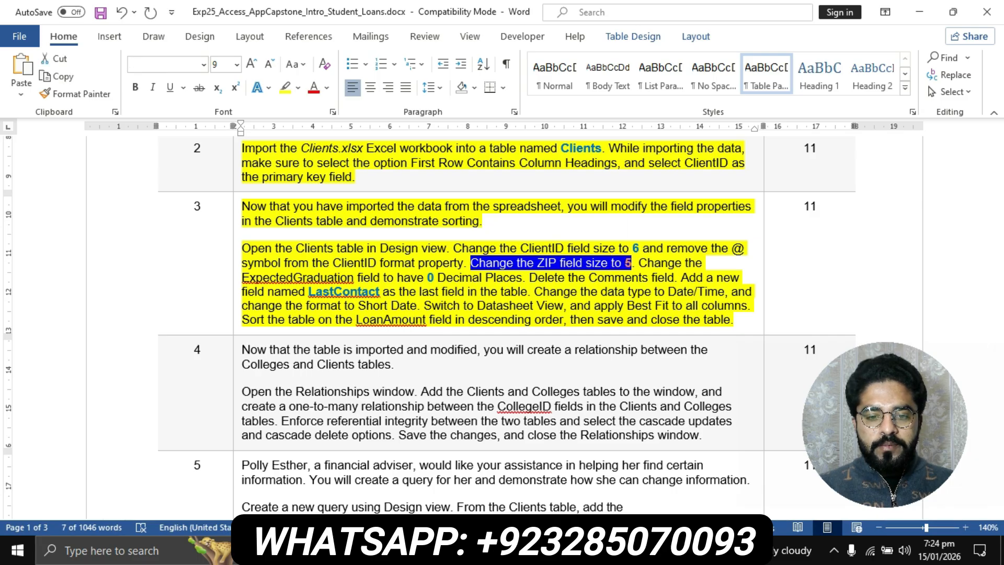
key("alt+Tab")
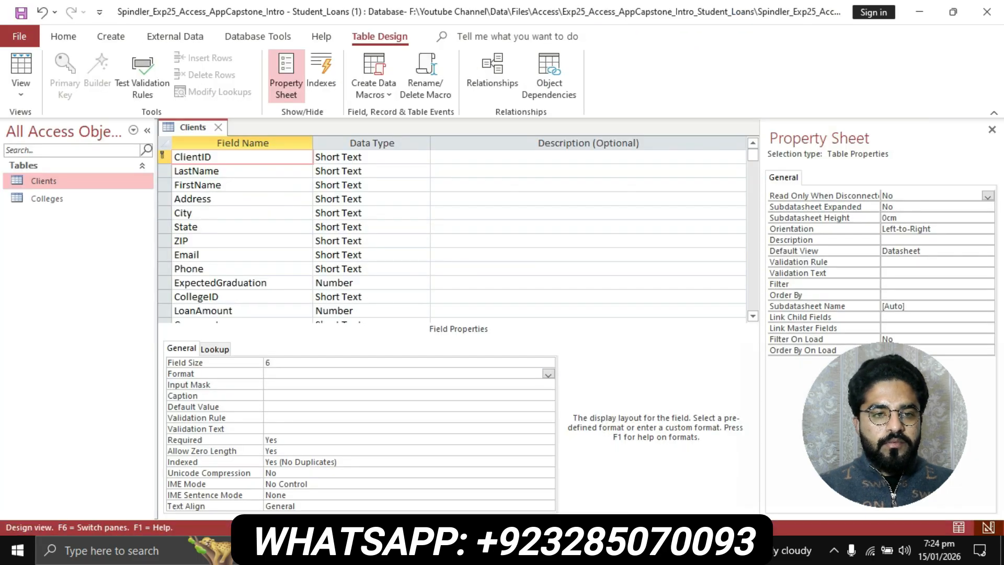
left_click(194, 241)
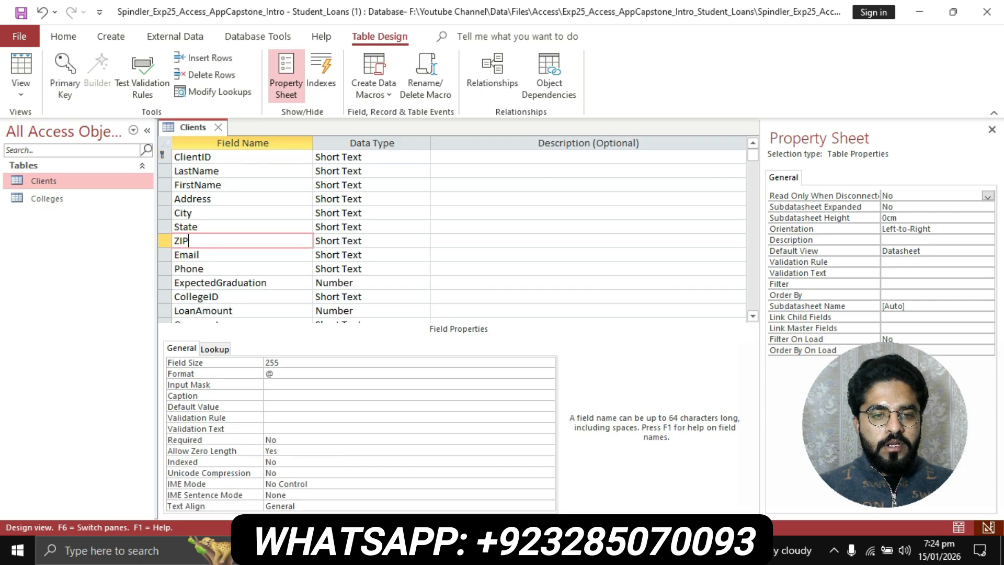
left_click(280, 363)
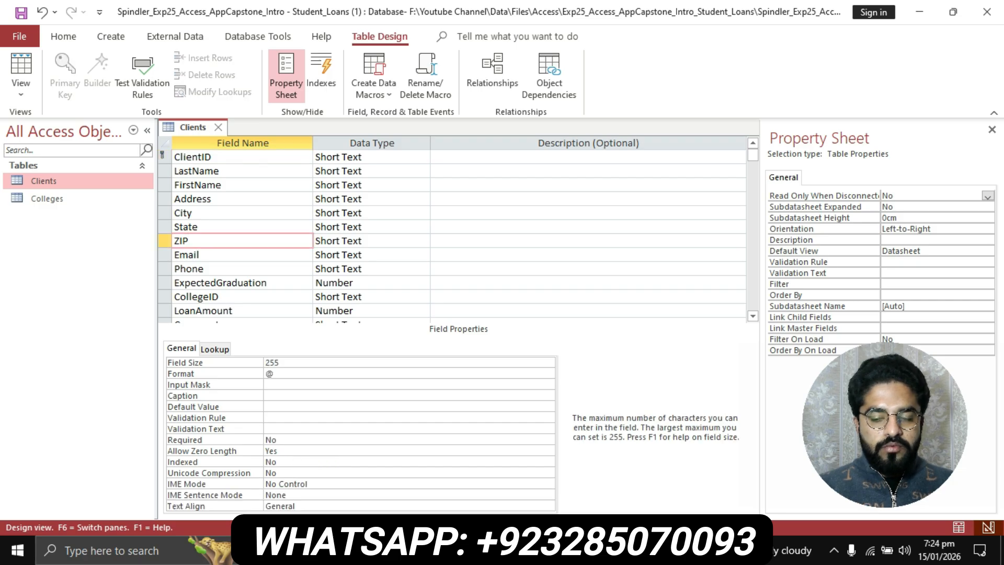
key("BackSpace")
key("BackSpace")
key("BackSpace")
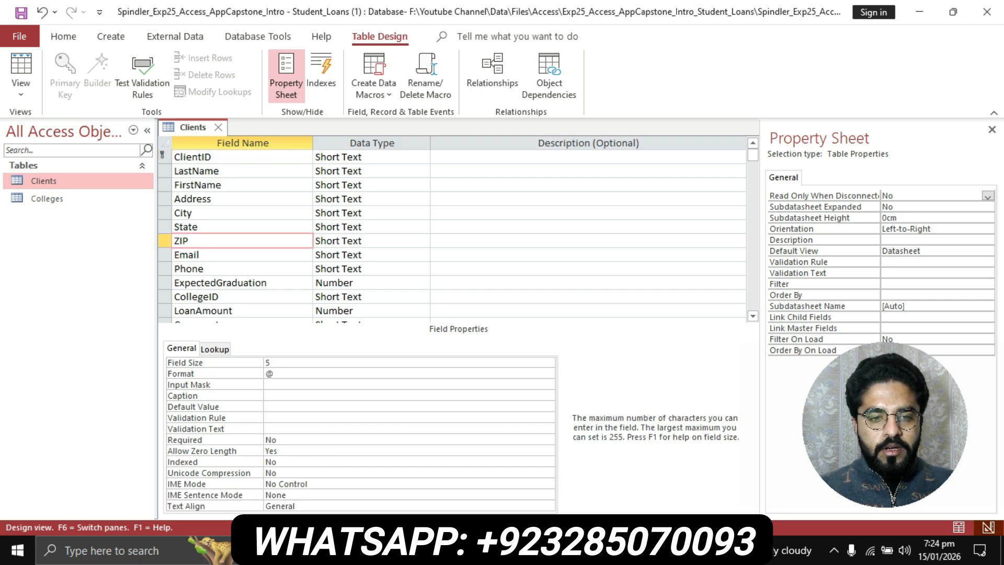
key("alt+Tab")
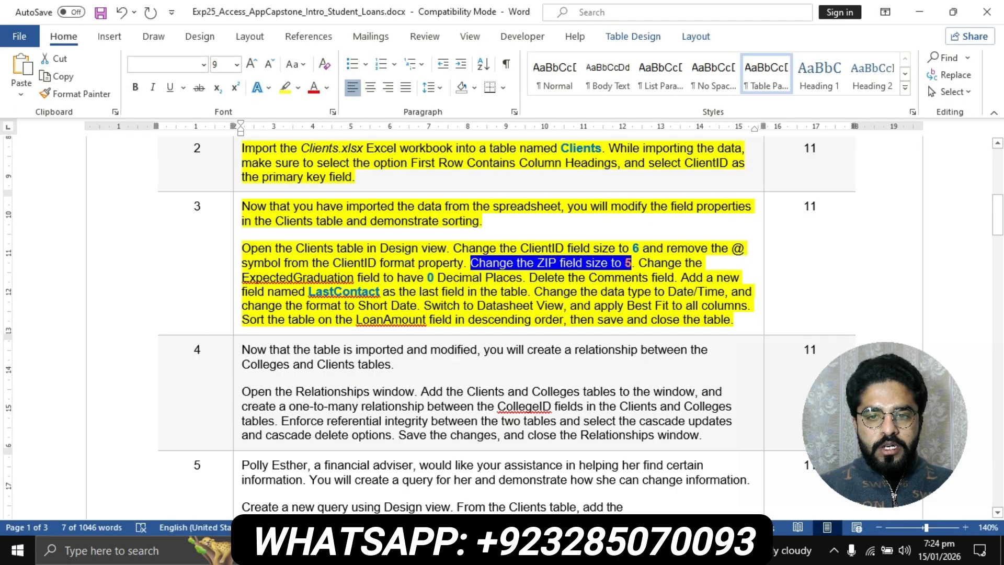
- Check the ExpectedGraduation instruction in Word, then in Access set the ExpectedGraduation field's decimal places to 0
left_click(639, 263)
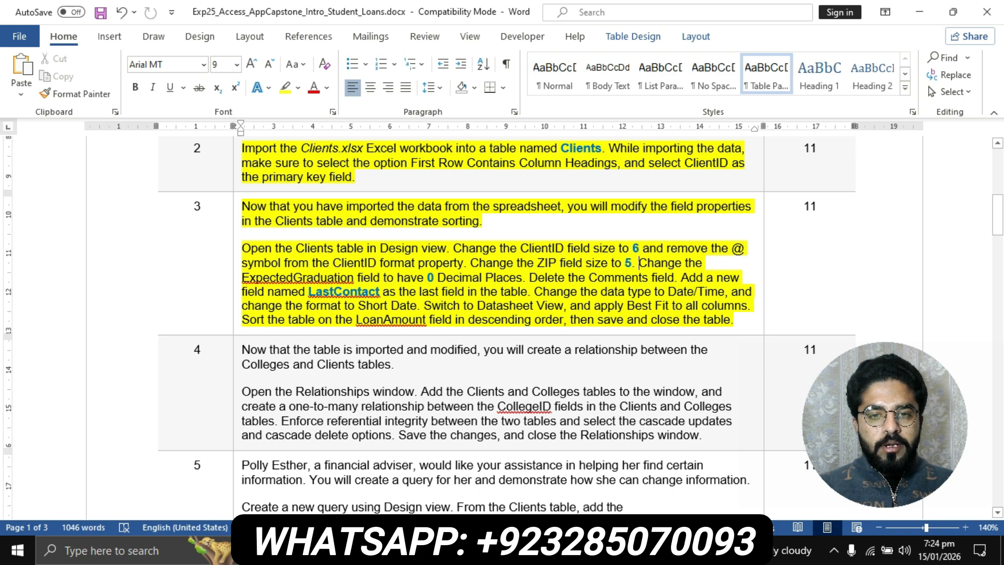
key("alt+Tab")
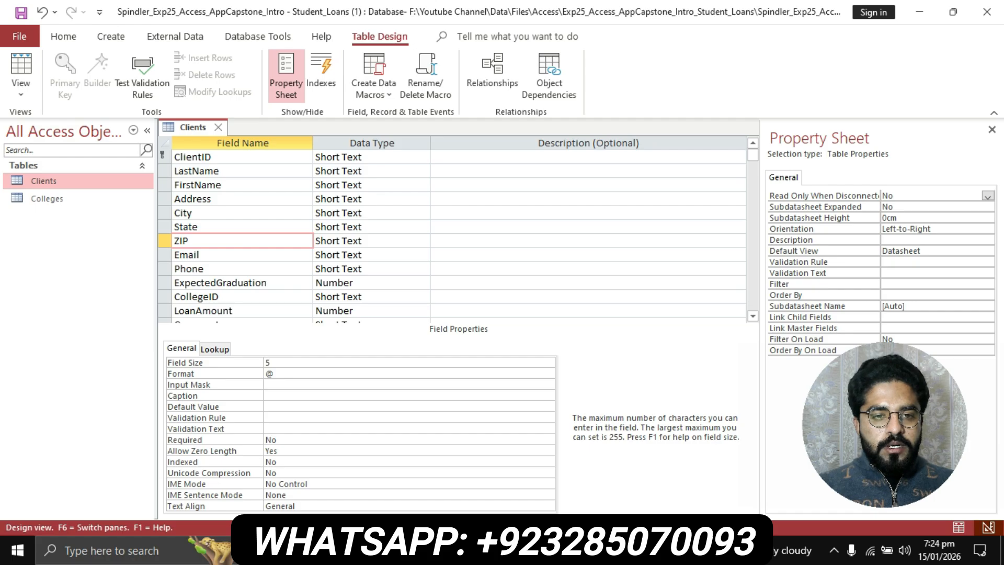
left_click(238, 282)
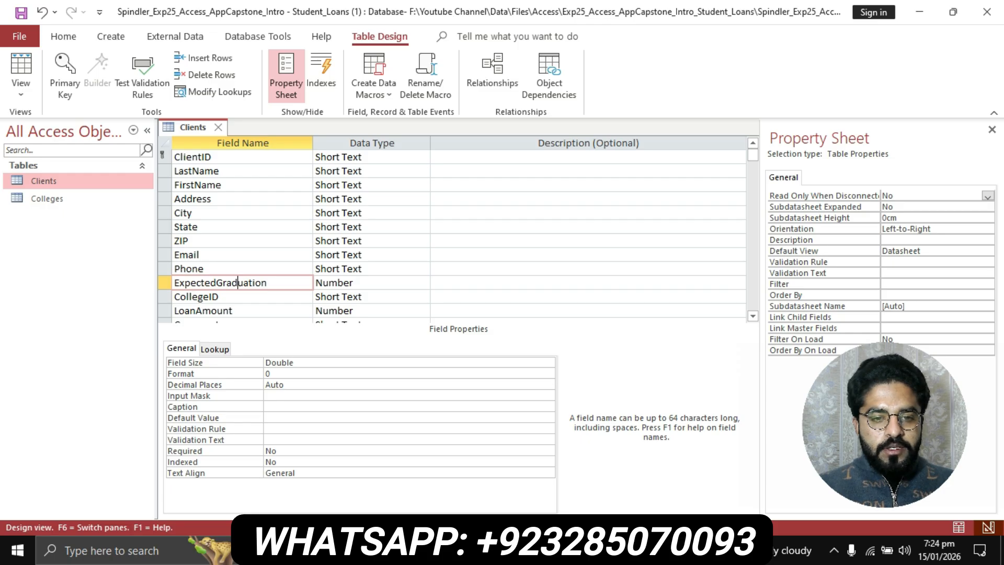
left_click(547, 385)
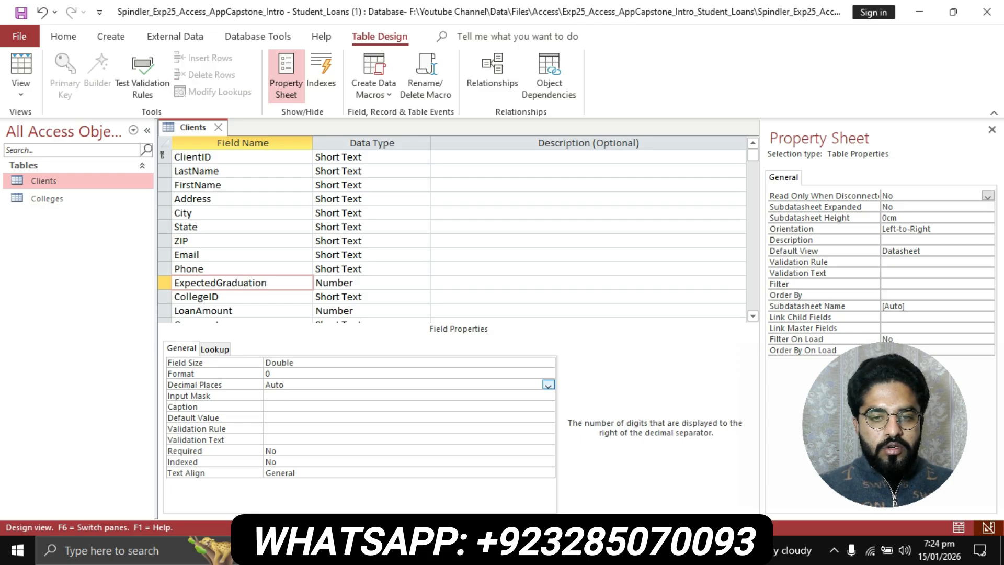
left_click(548, 385)
left_click(293, 230)
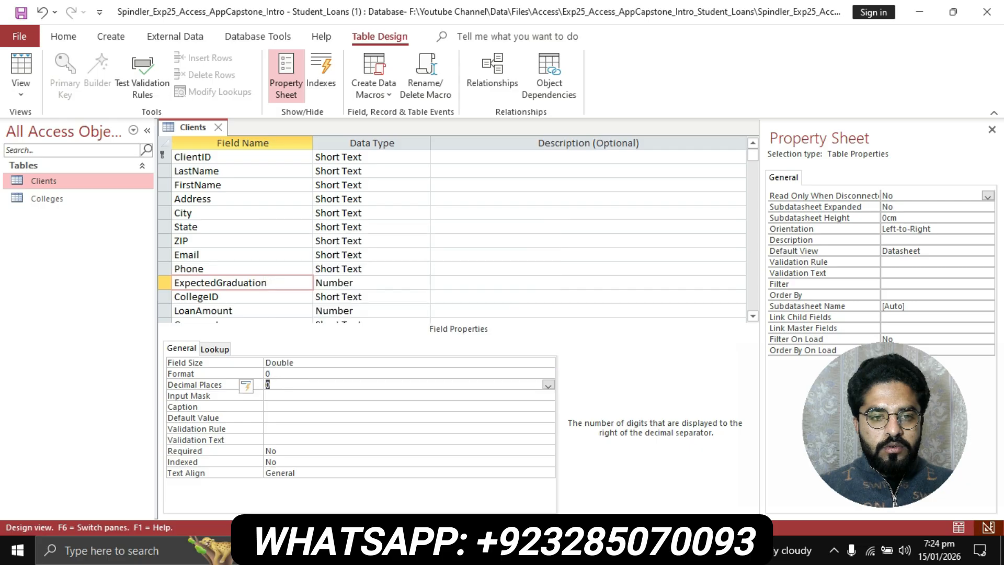
- Check the Comments instruction in Word, then in Access permanently delete the Comments field from the Clients table
key("alt+Tab")
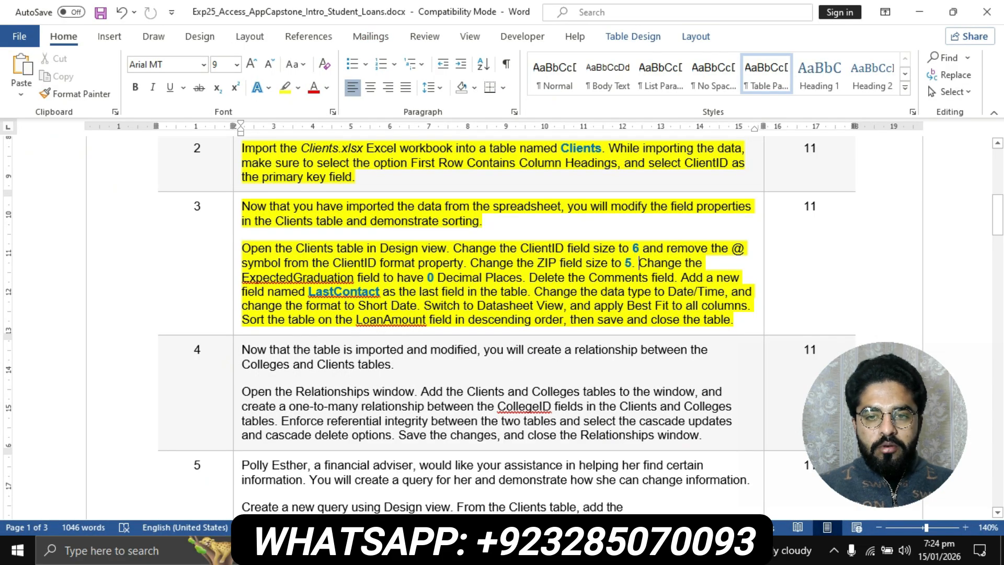
left_click_drag(530, 277, 674, 278)
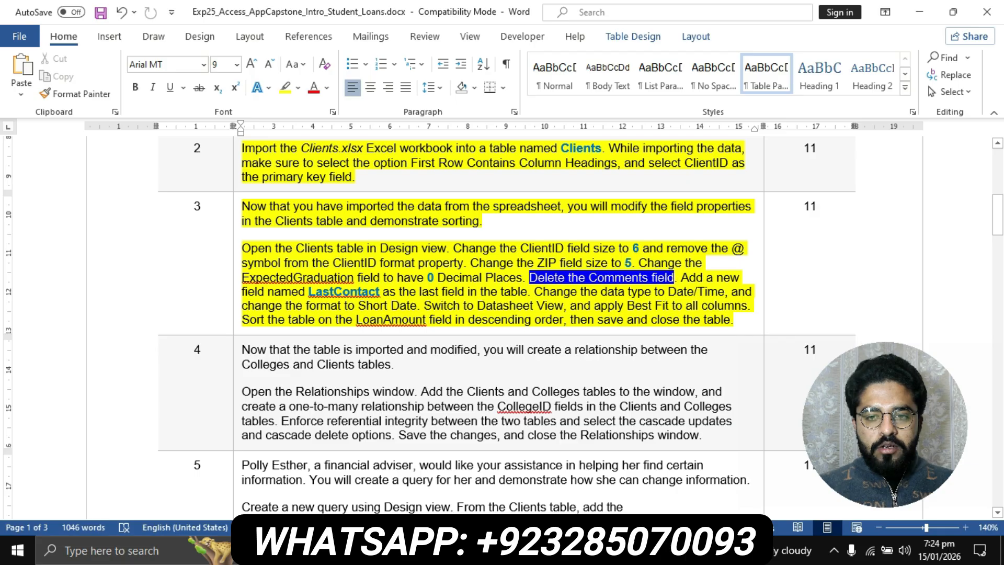
key("alt+Tab")
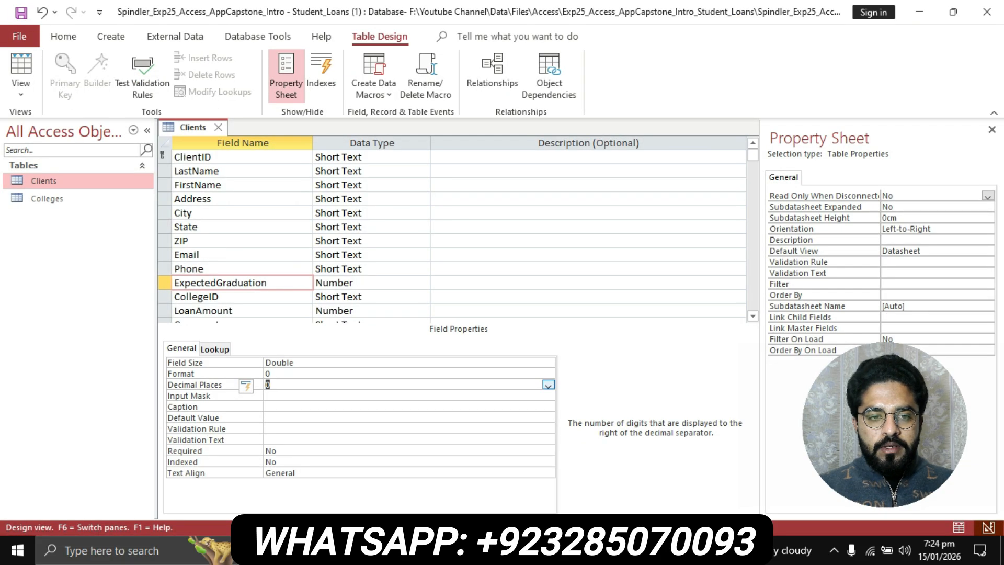
scroll(241, 198, "down", 2)
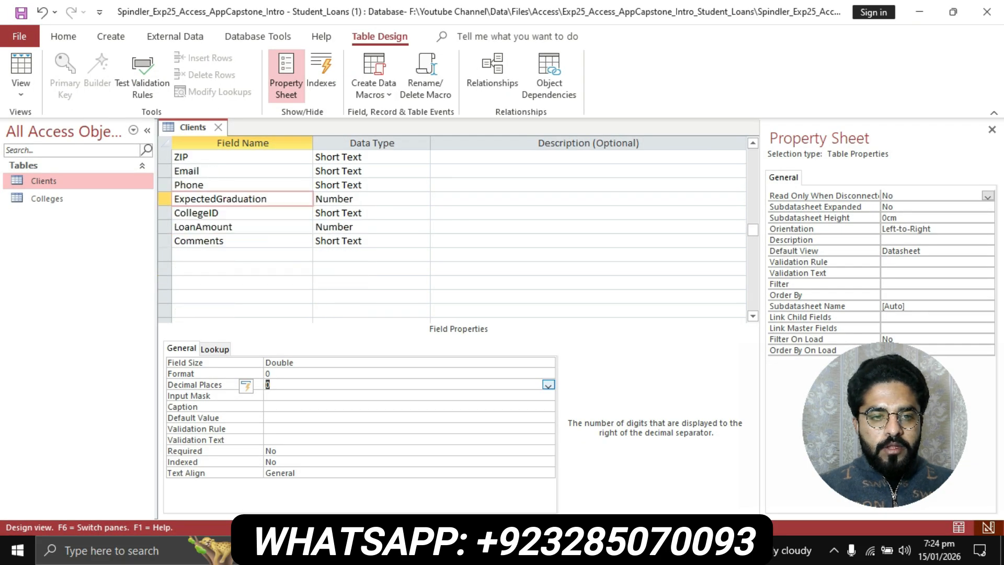
left_click(164, 242)
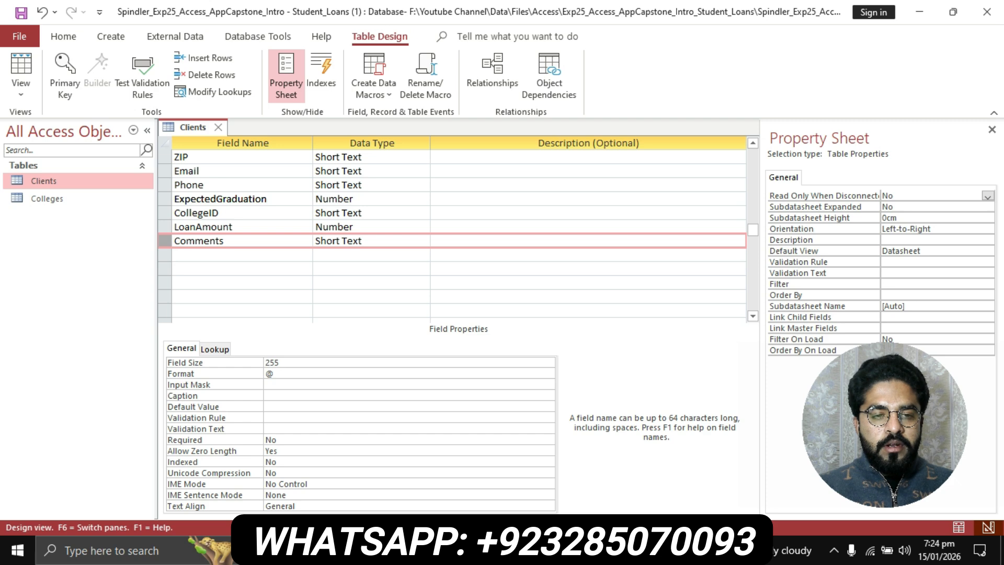
right_click(164, 241)
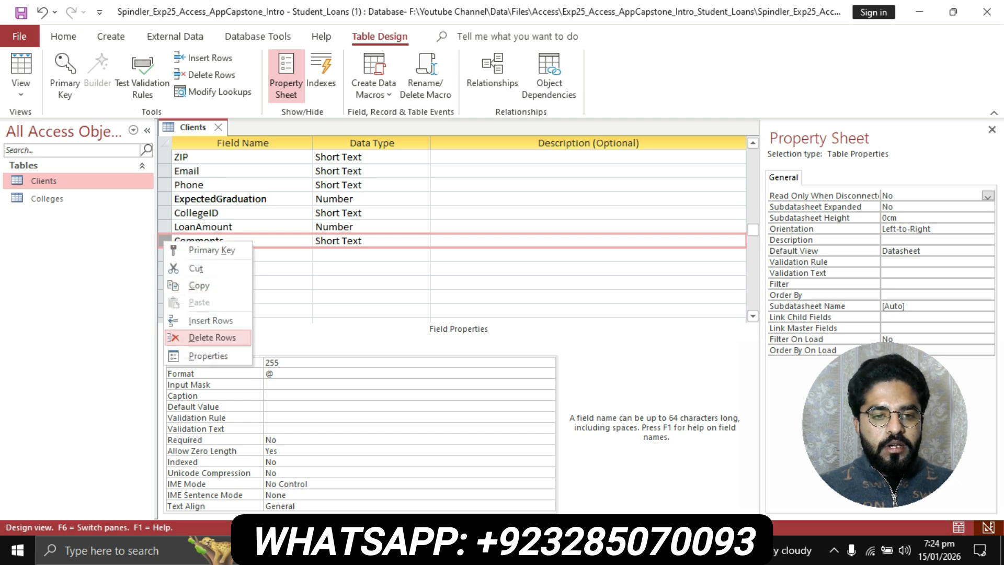
left_click(212, 337)
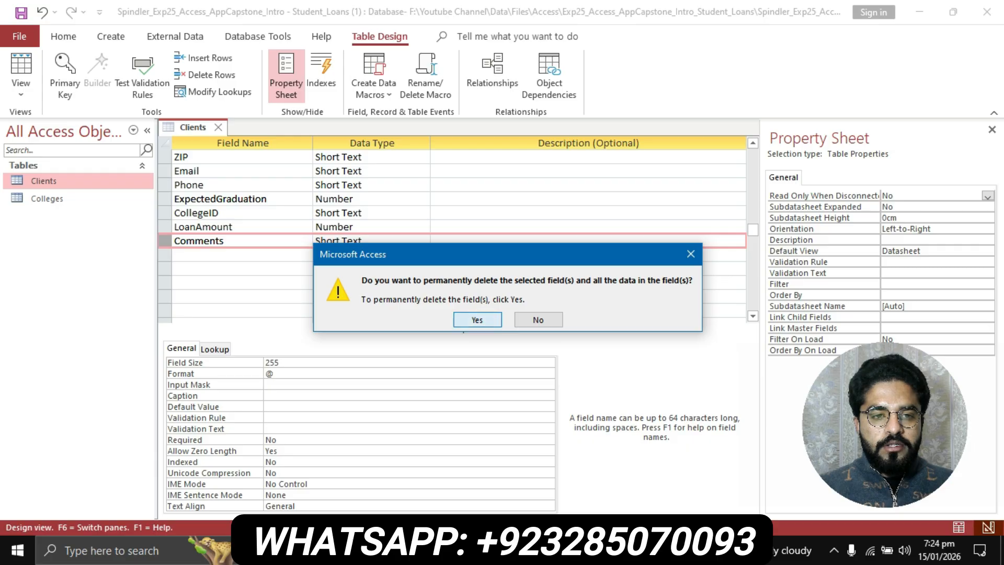
left_click(478, 320)
- Copy the field name LastContact from the Word instructions and add it in Access as the last field of the Clients table
key("alt+Tab")
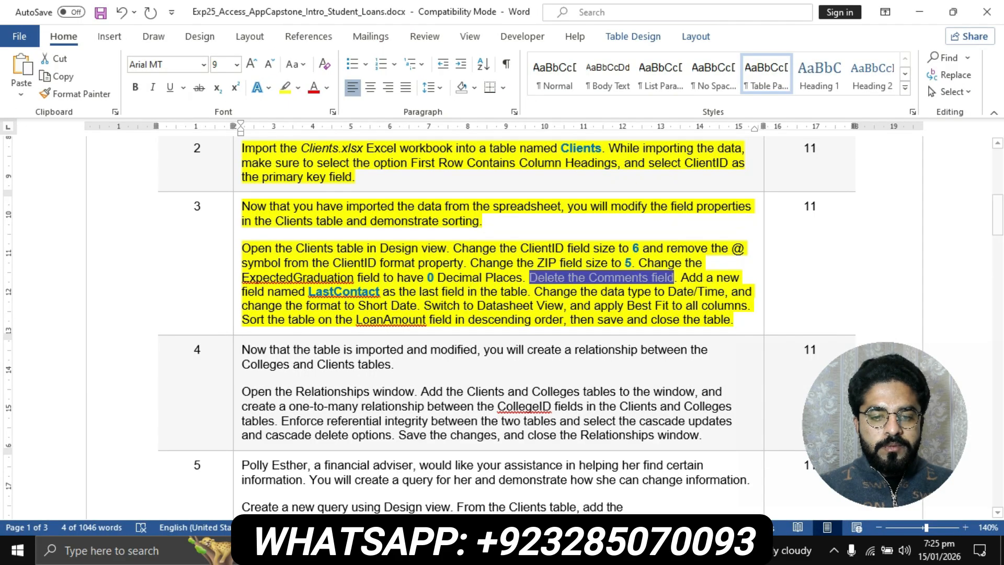
left_click_drag(682, 278, 527, 292)
left_click(380, 292)
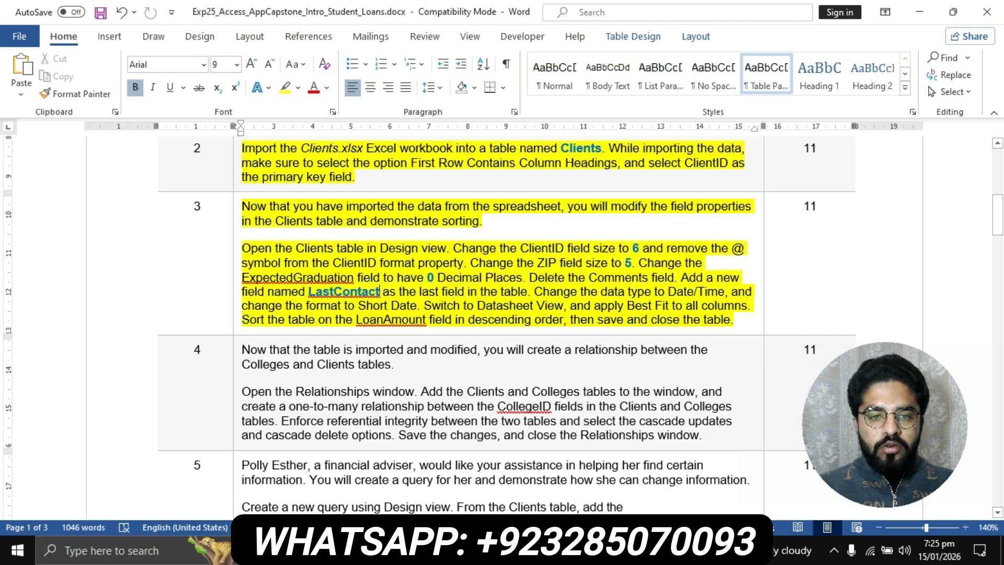
left_click_drag(309, 292, 380, 292)
key("ctrl+c")
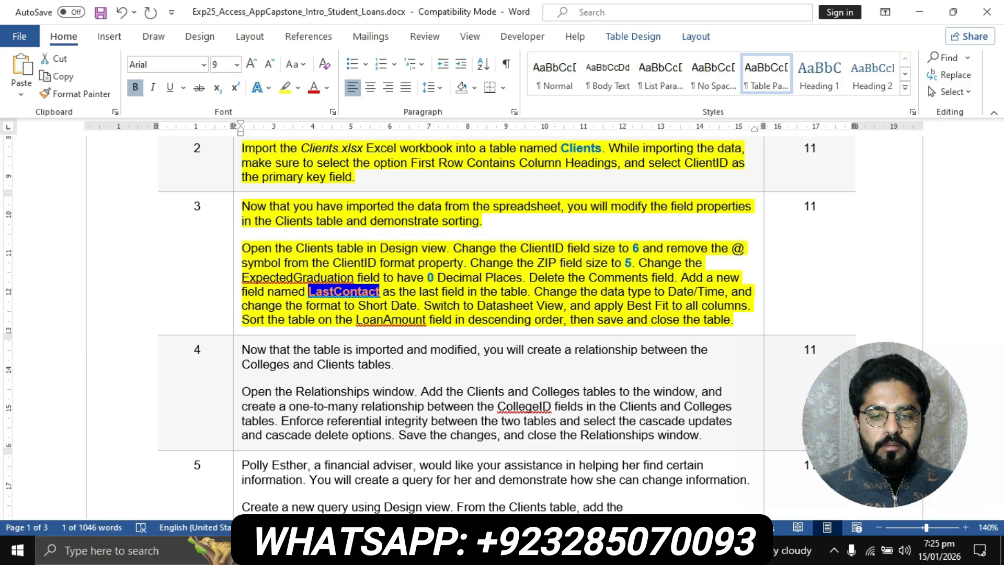
key("alt+Tab")
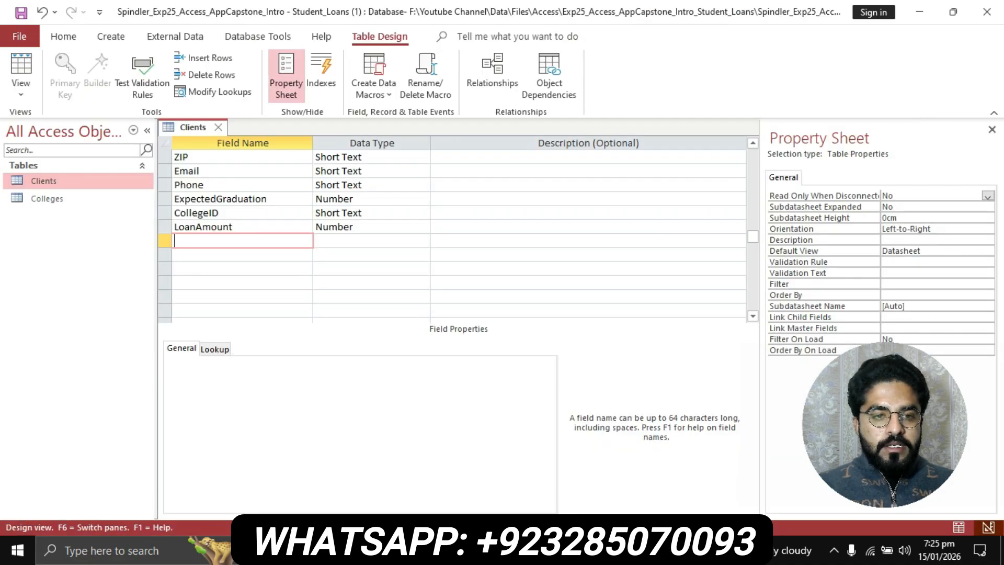
key("ctrl+v")
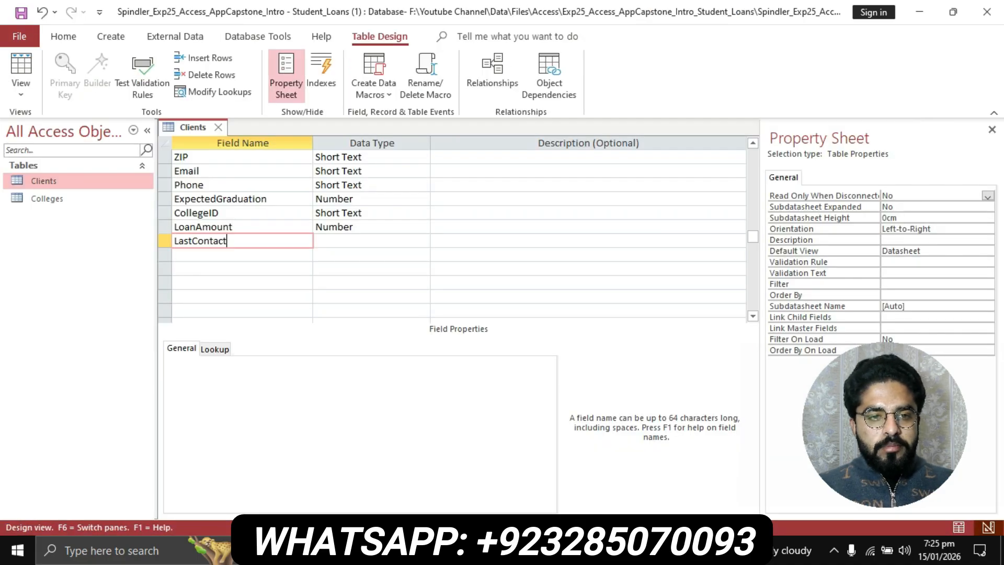
key("Tab")
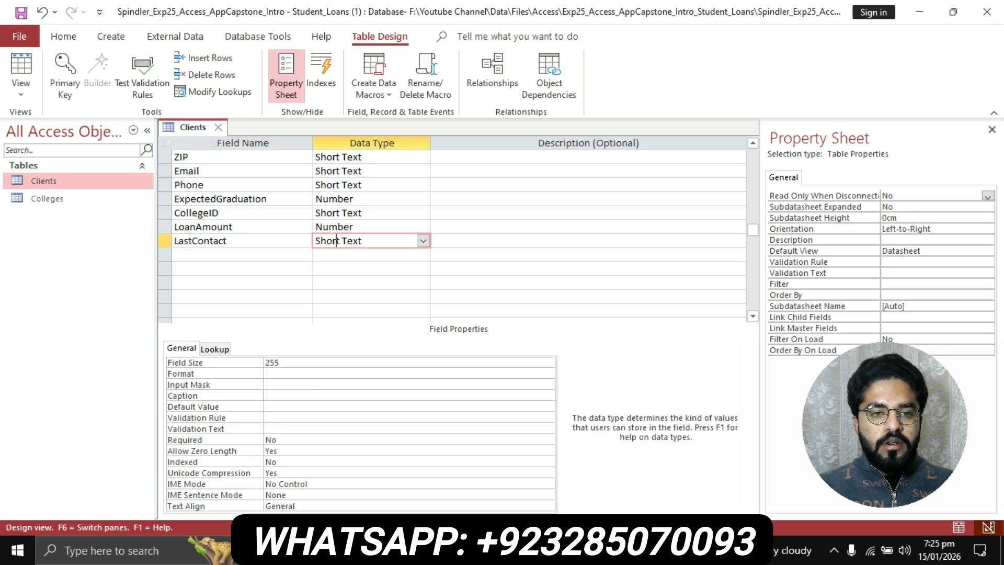
- Check the data type instruction in Word, then in Access set the LastContact field's data type to Date/Time
key("alt+Tab")
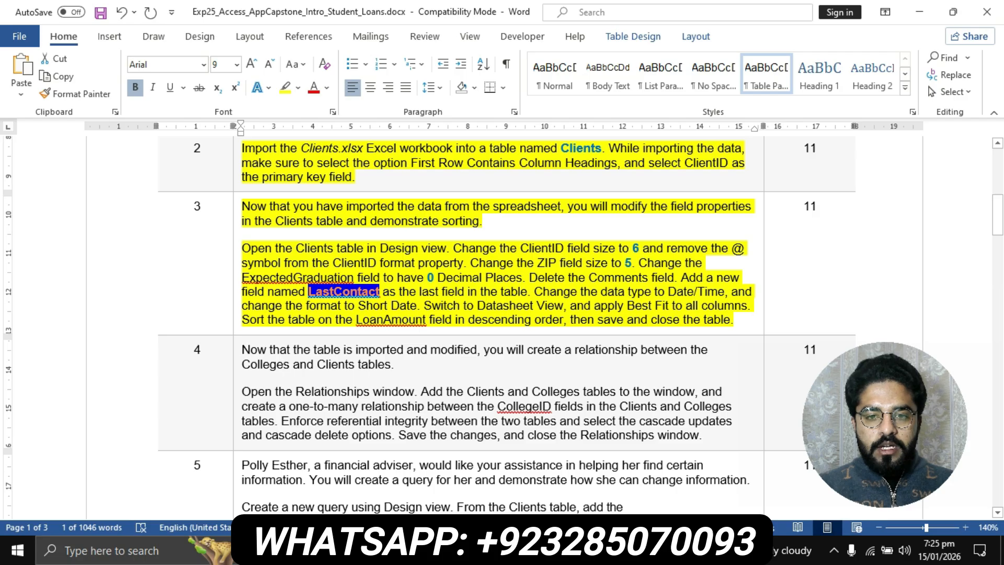
left_click_drag(534, 292, 724, 291)
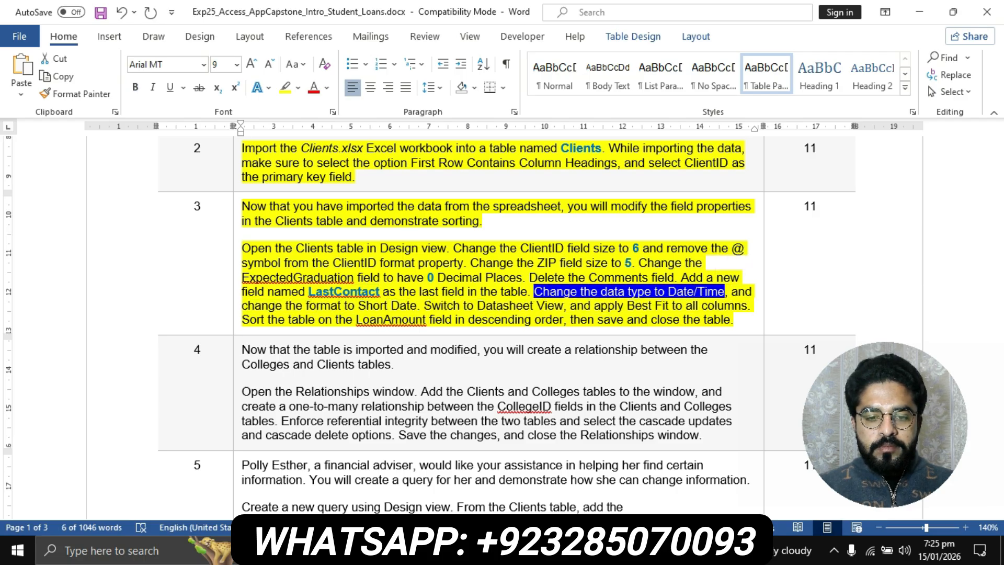
key("alt+Tab")
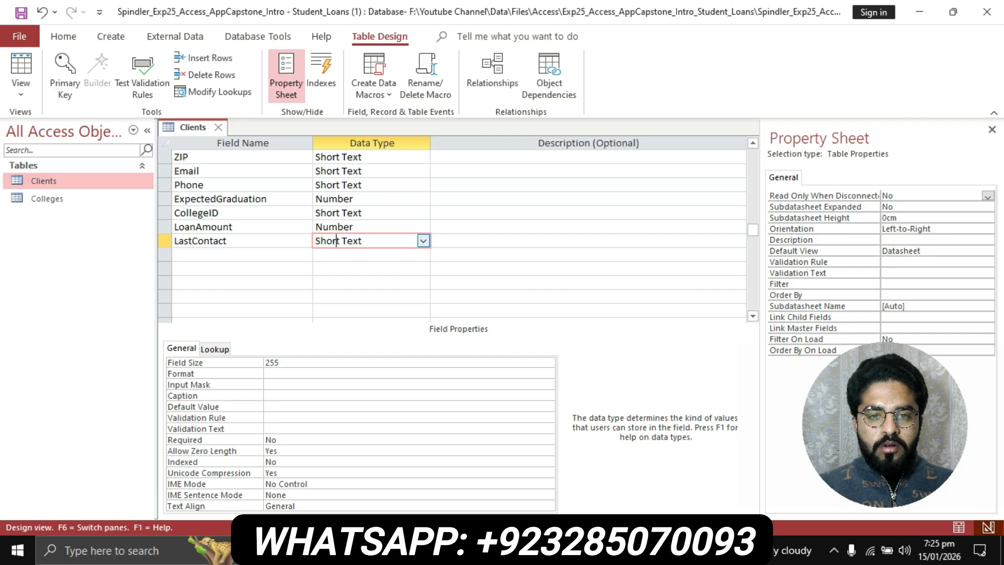
left_click(423, 241)
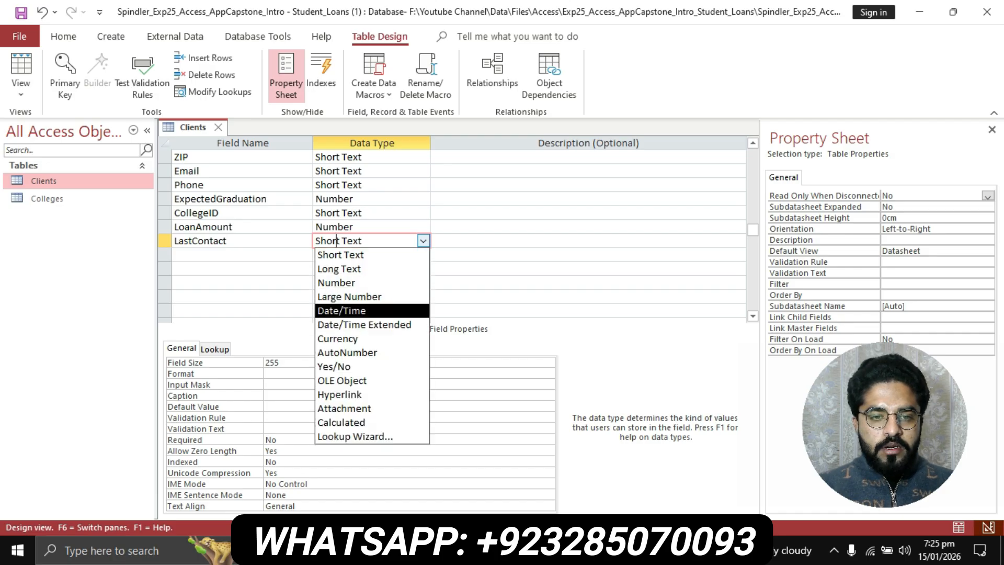
key("Return")
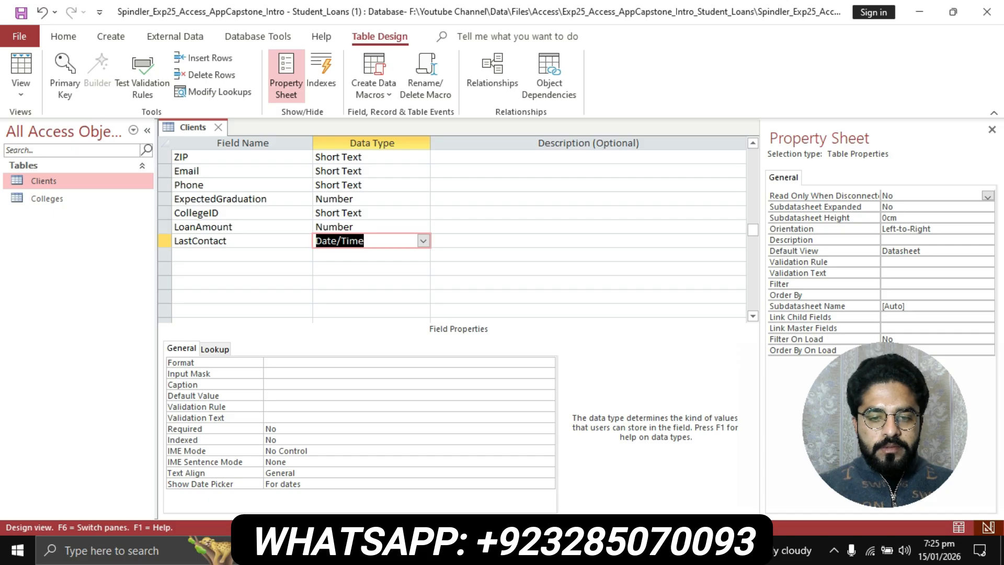
- Check the format instruction in Word, then in Access set the LastContact field's format to Short Date
key("alt+Tab")
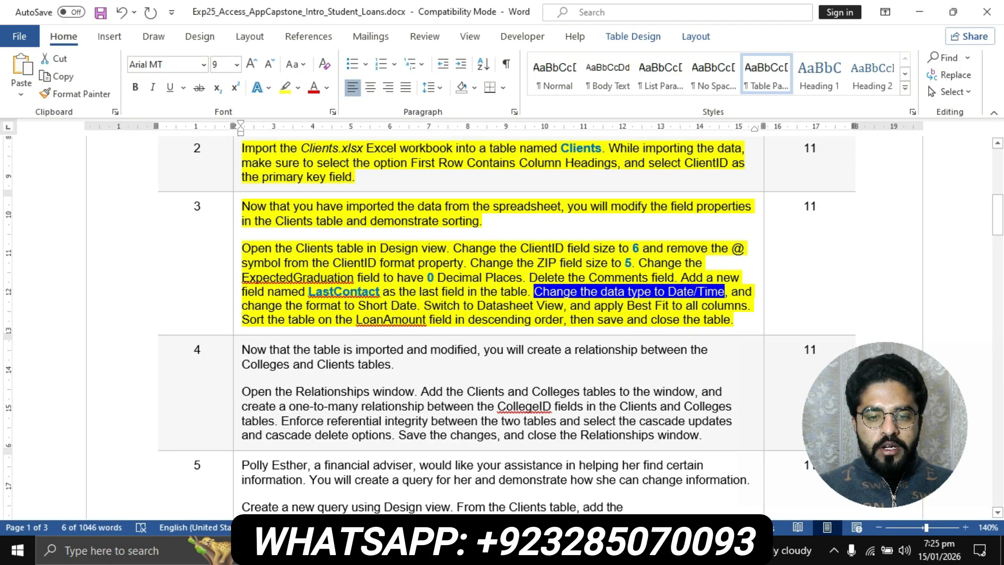
key("alt+Tab")
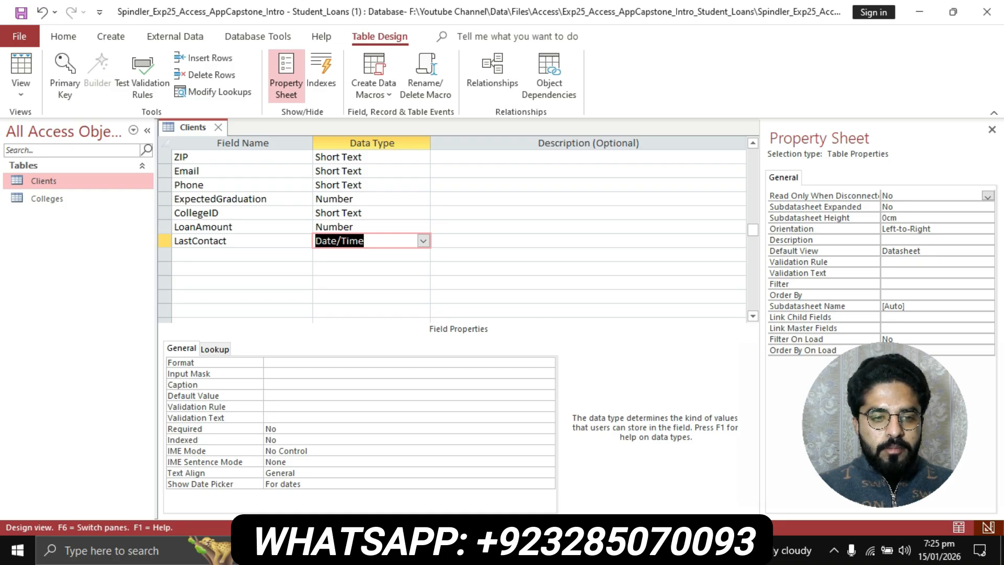
key("F6")
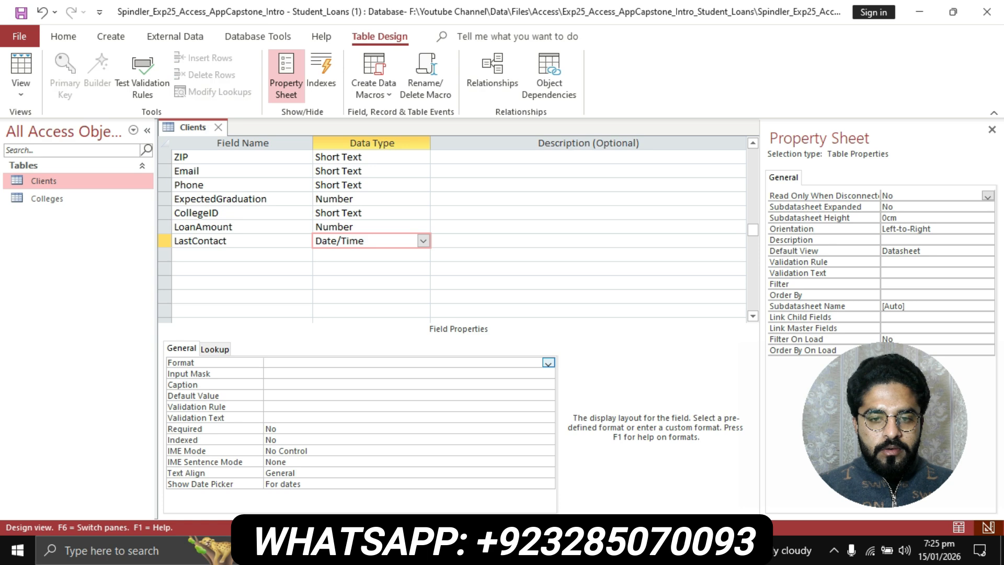
key("alt+Down")
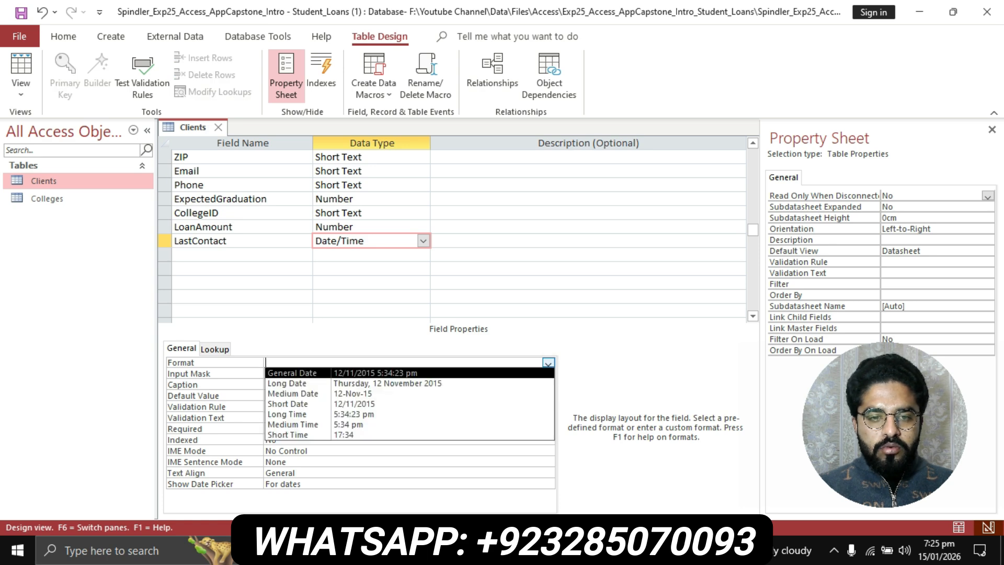
key("Down")
key("Down")
key("Down")
key("Return")
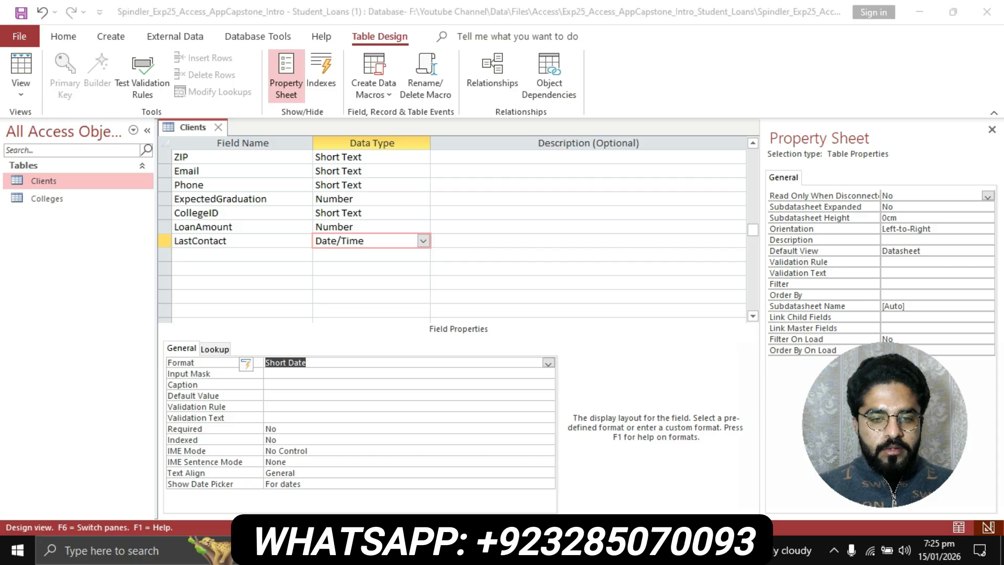
- Read the Datasheet View instruction in Word, then in Access save the Clients table despite possible data loss and switch it to Datasheet view
key("alt+Tab")
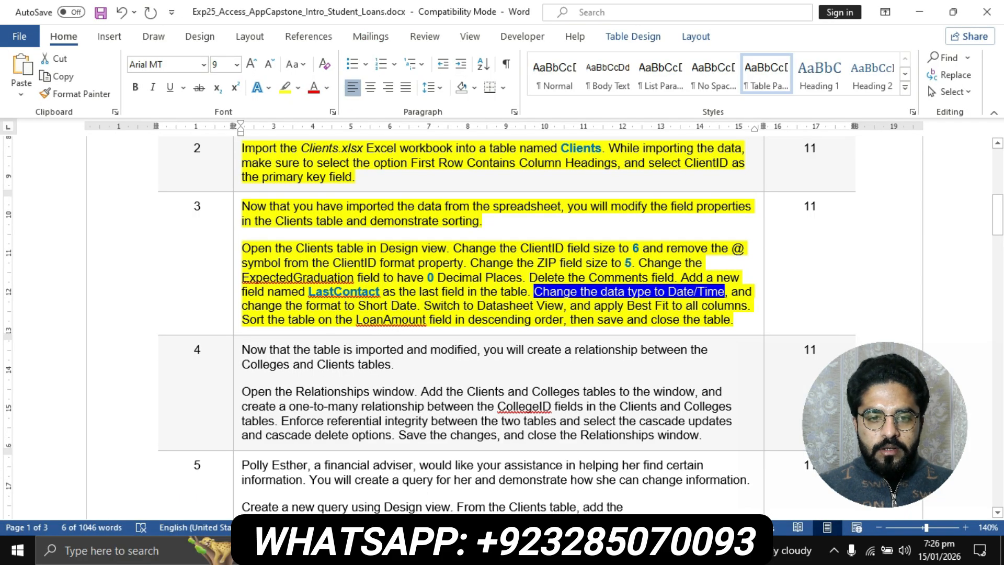
left_click_drag(423, 305, 563, 305)
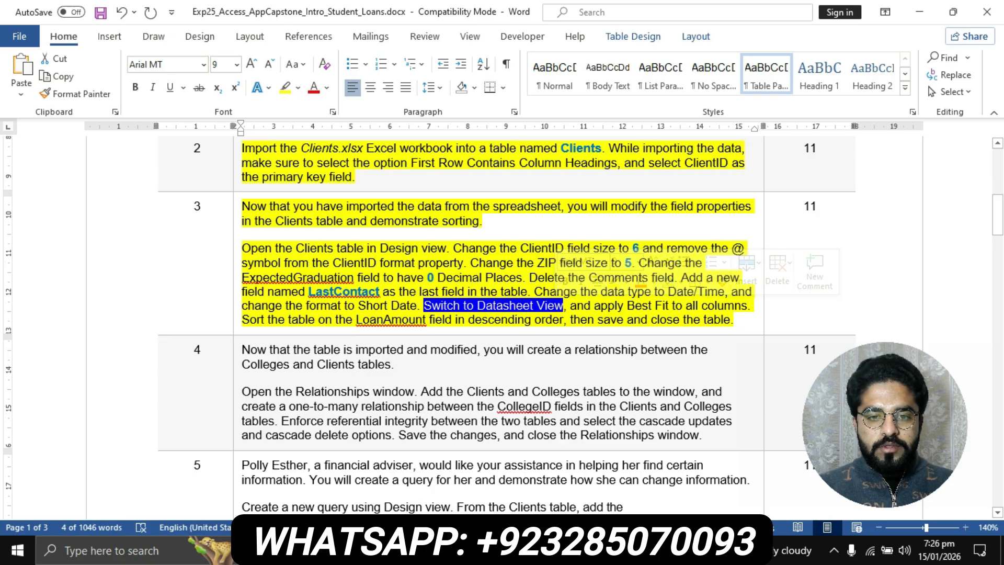
left_click(510, 306)
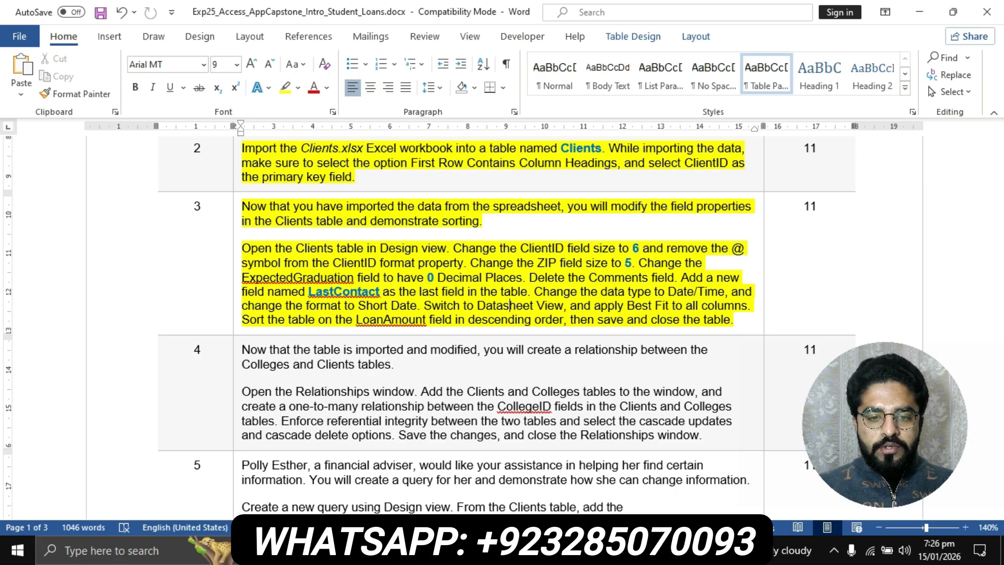
key("alt+Tab")
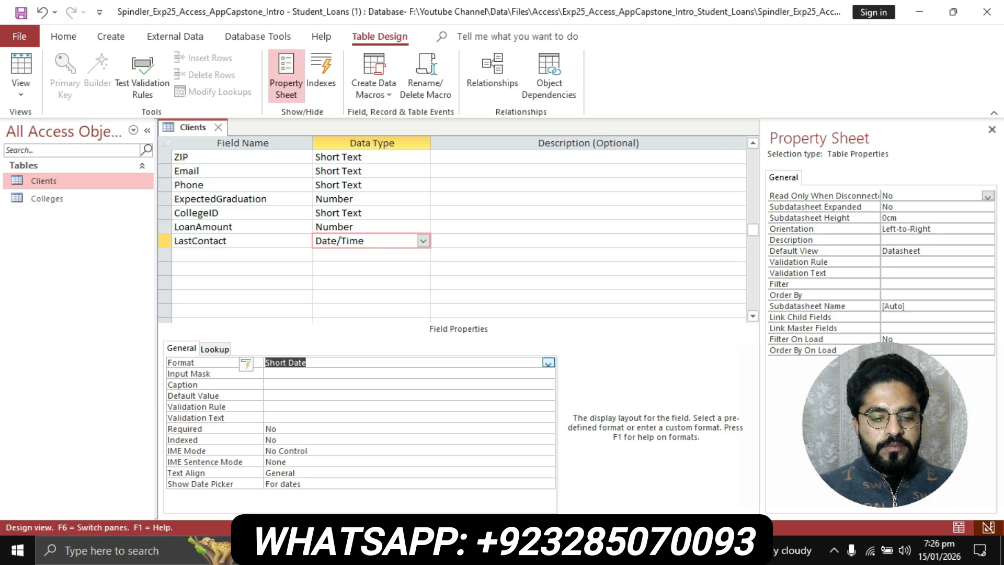
key("ctrl+s")
left_click(477, 324)
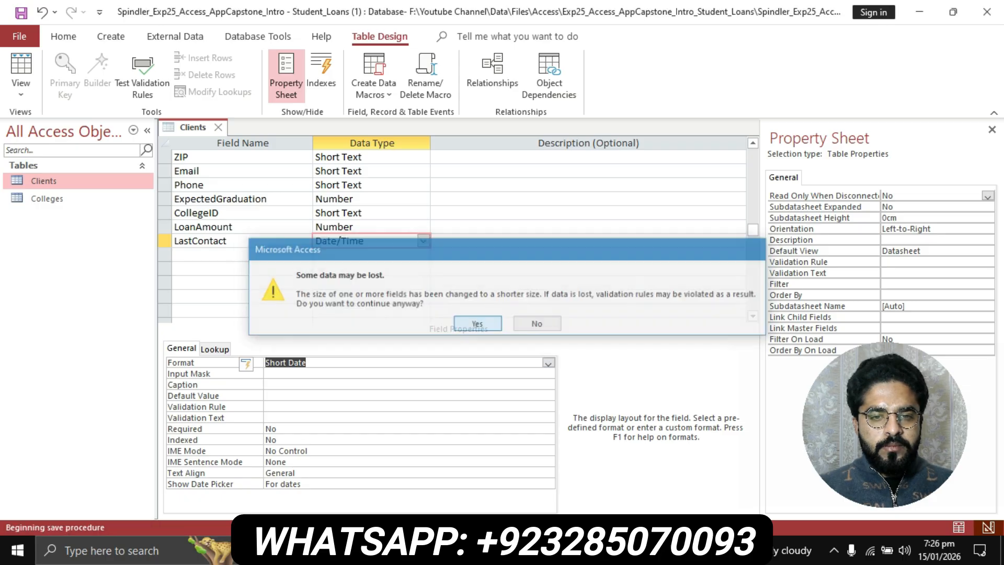
left_click(21, 89)
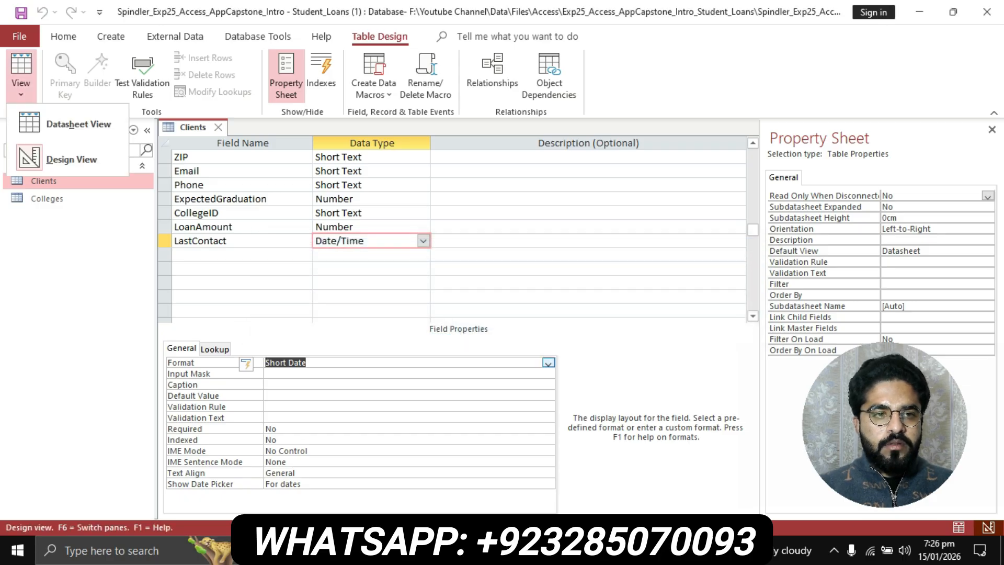
left_click(79, 124)
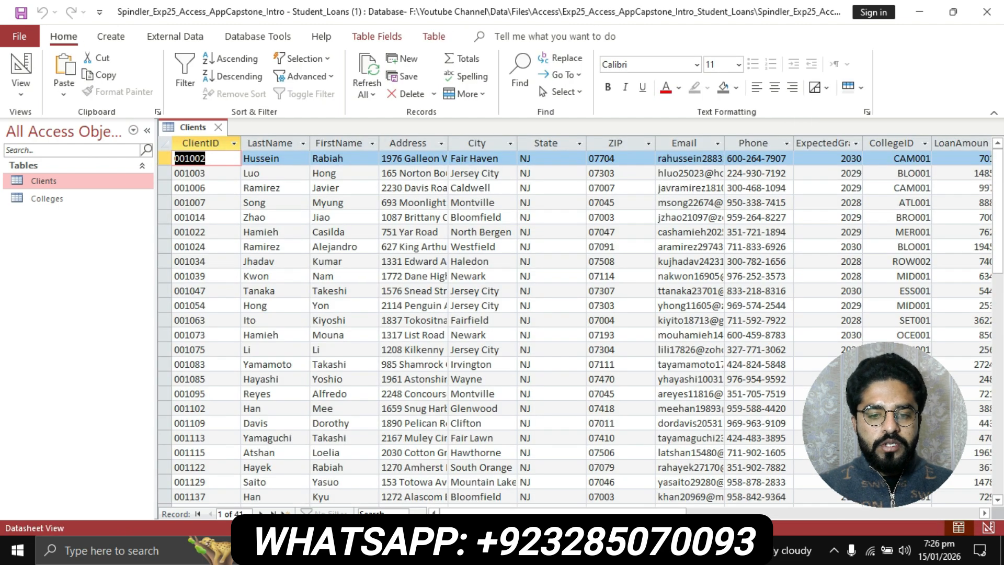
- Check the Best Fit instruction in Word, then in Access apply Best Fit to the Clients table's columns from ClientID through Email
key("alt+Tab")
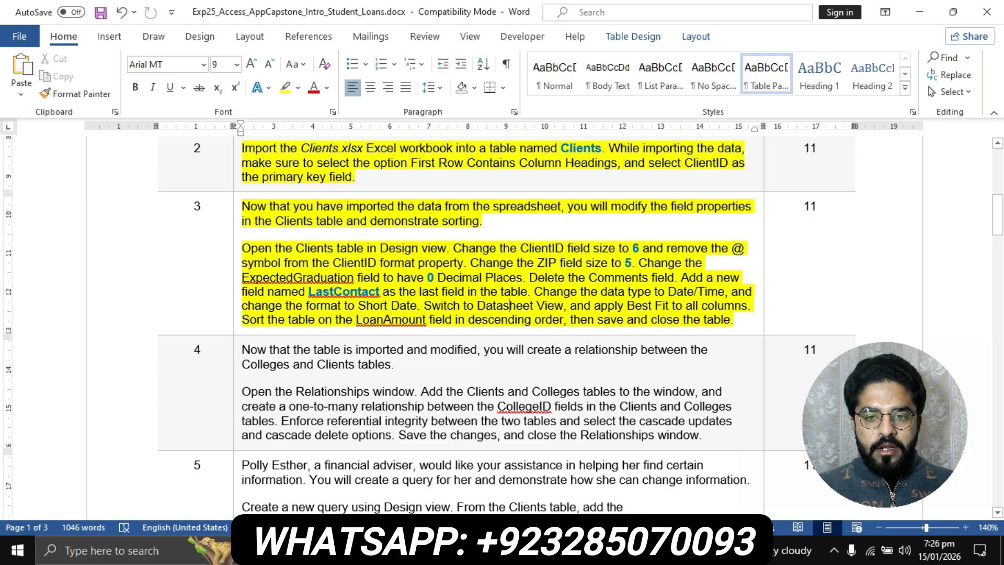
left_click_drag(595, 305, 748, 305)
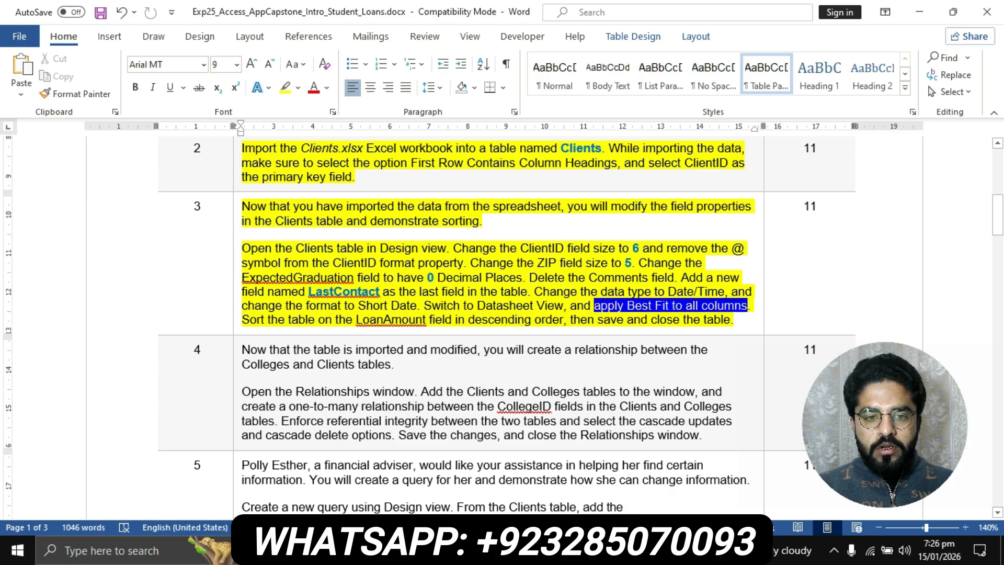
key("alt+Tab")
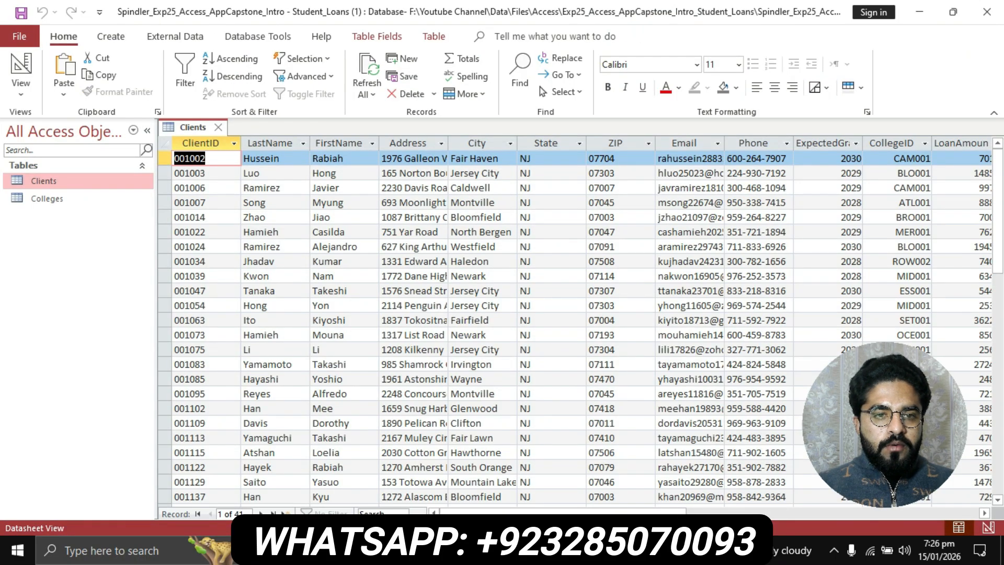
double_click(241, 144)
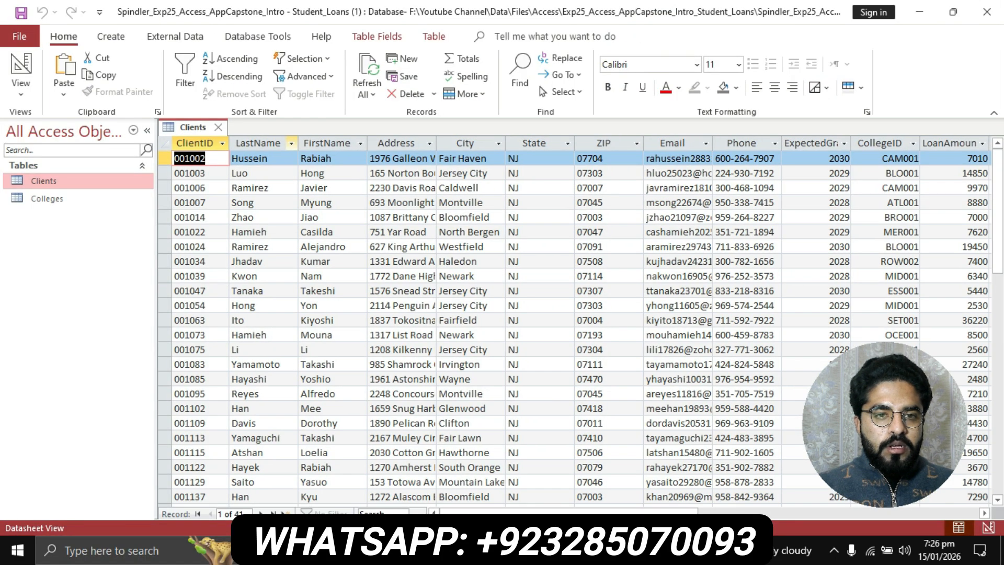
double_click(298, 144)
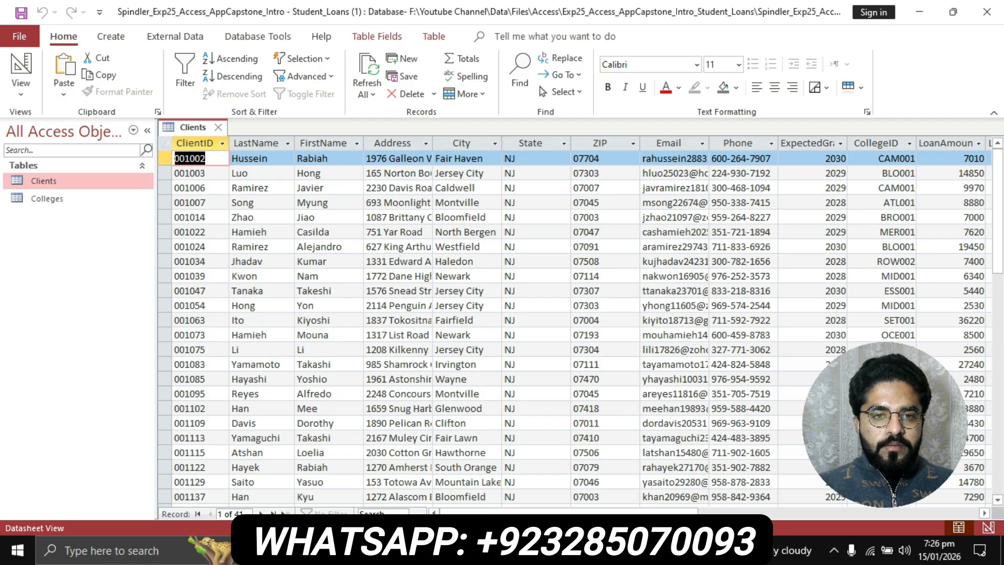
double_click(364, 144)
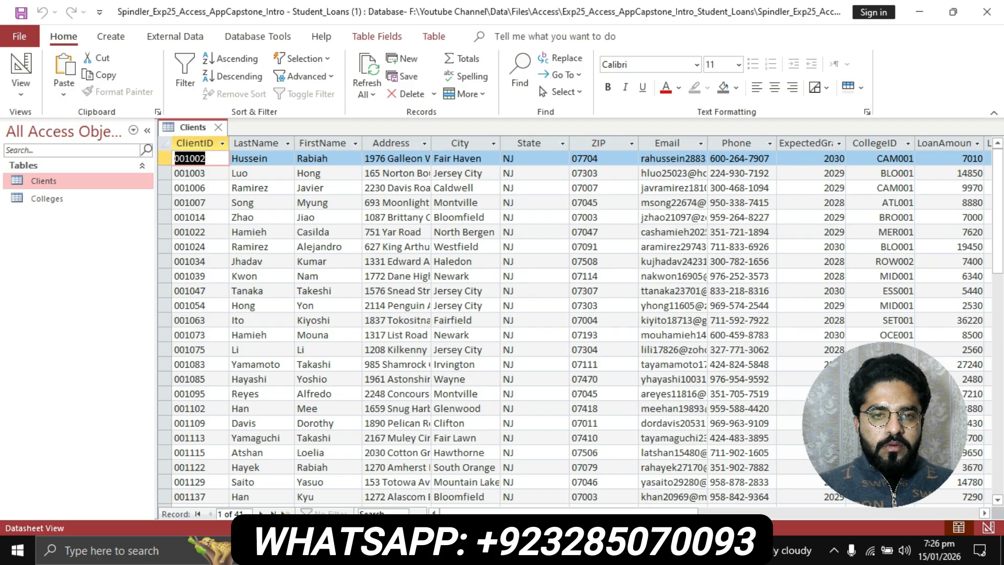
double_click(431, 143)
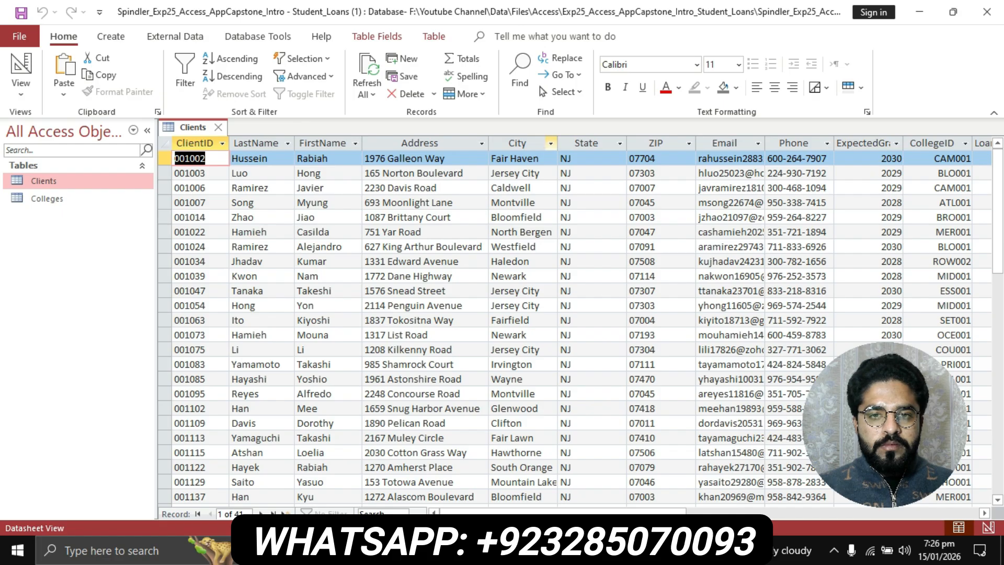
double_click(557, 143)
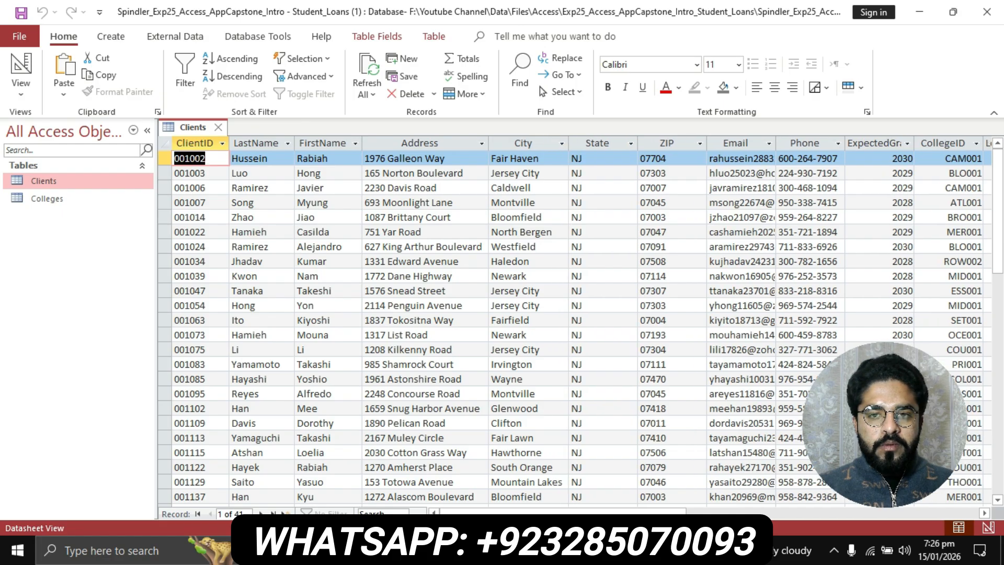
double_click(638, 144)
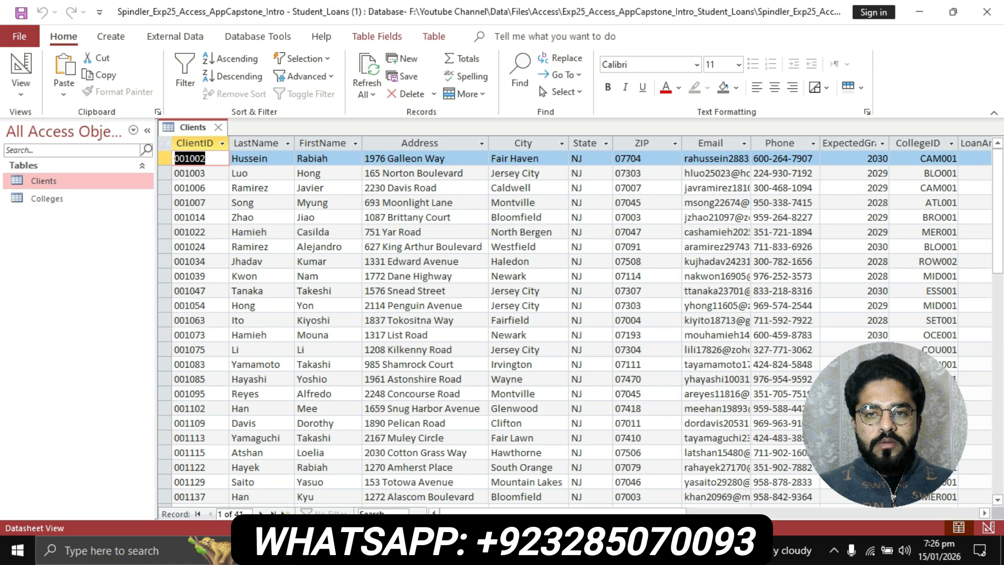
double_click(682, 144)
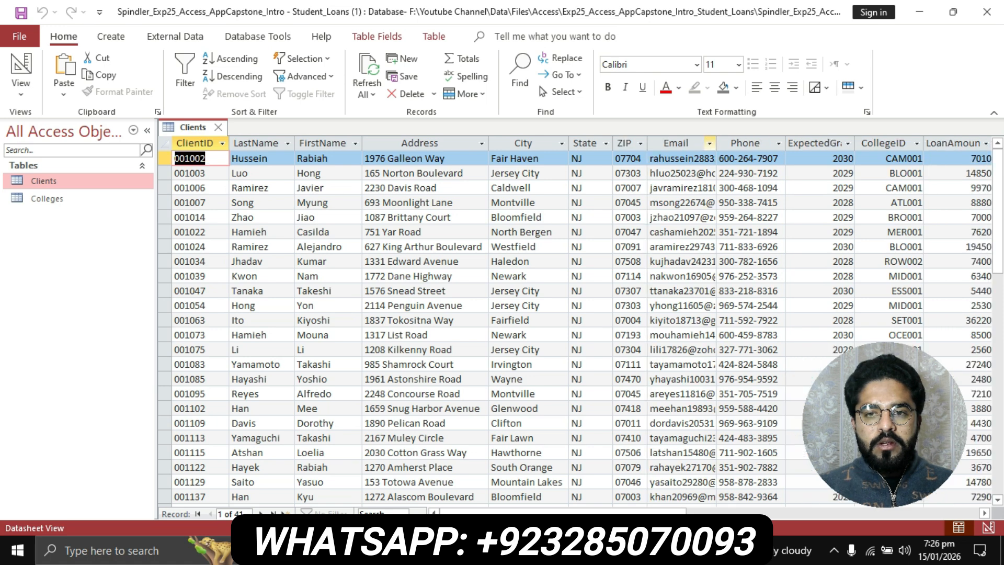
double_click(716, 143)
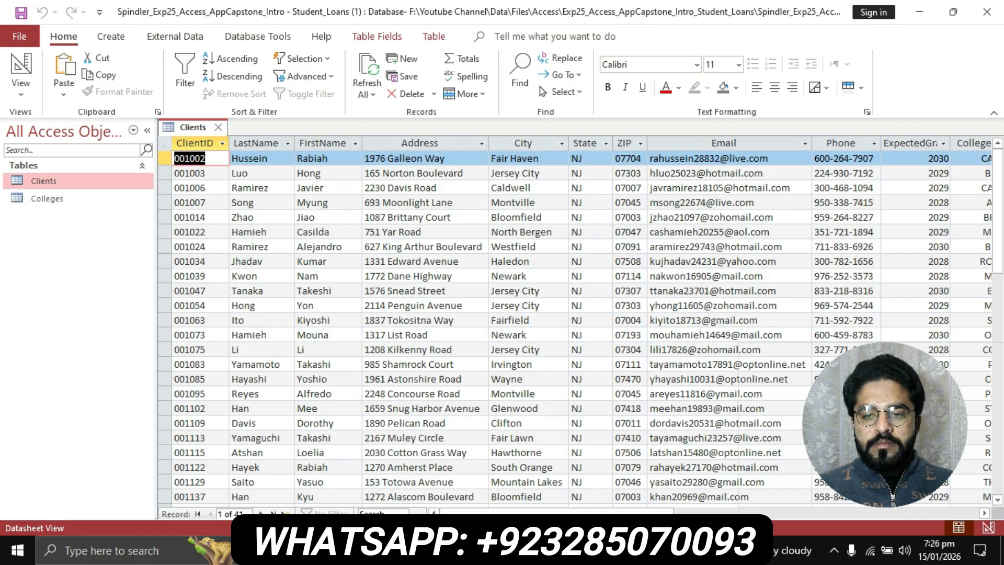
- Apply Best Fit to the remaining Clients columns: Phone, ExpectedGraduation, CollegeID, LoanAmount and LastContact
left_click_drag(557, 512, 675, 512)
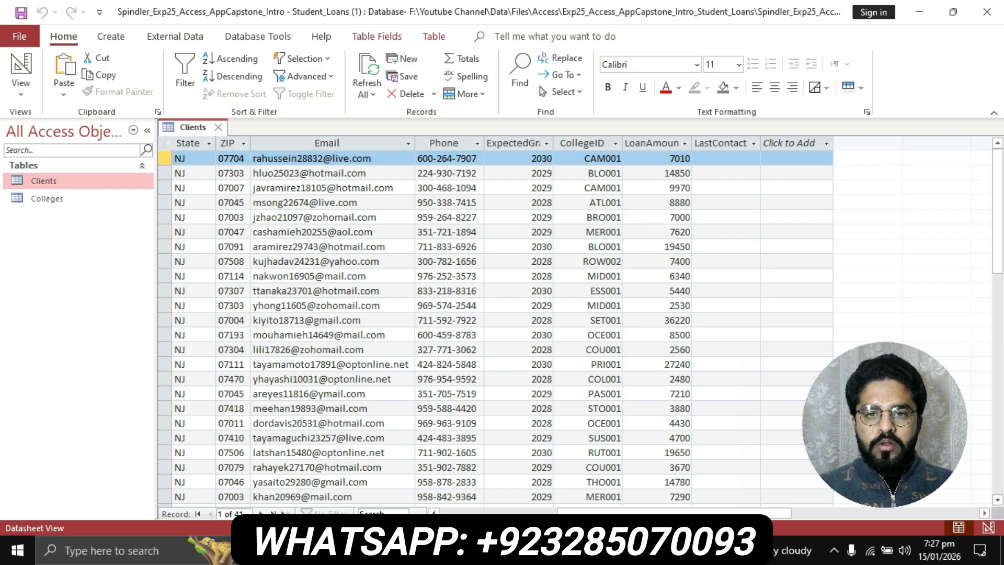
double_click(484, 143)
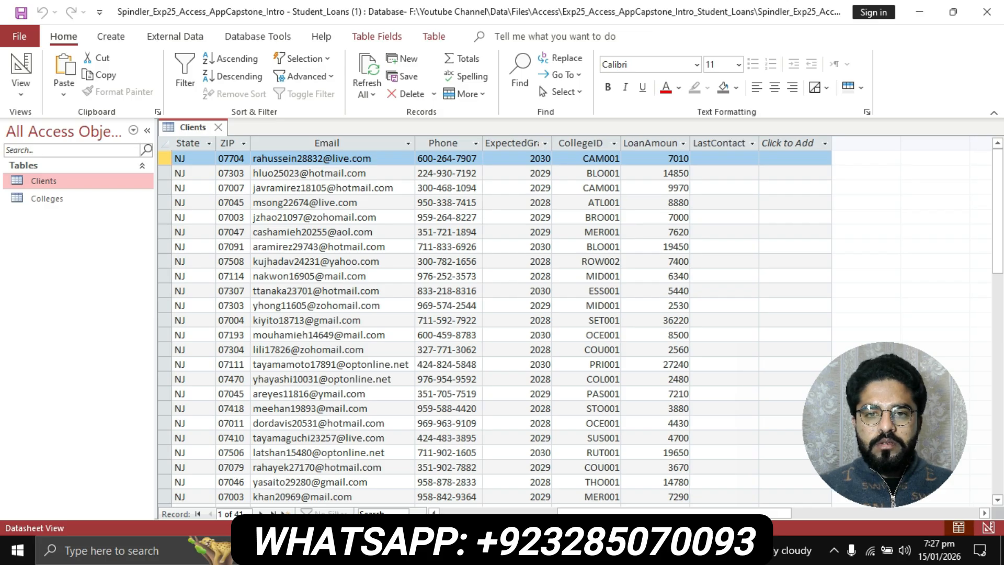
double_click(552, 142)
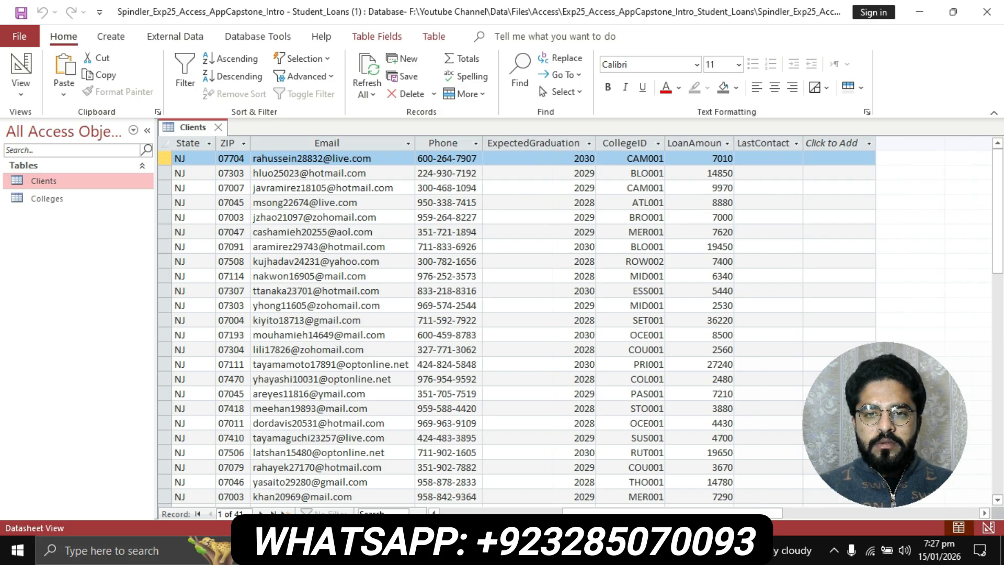
left_click(625, 143)
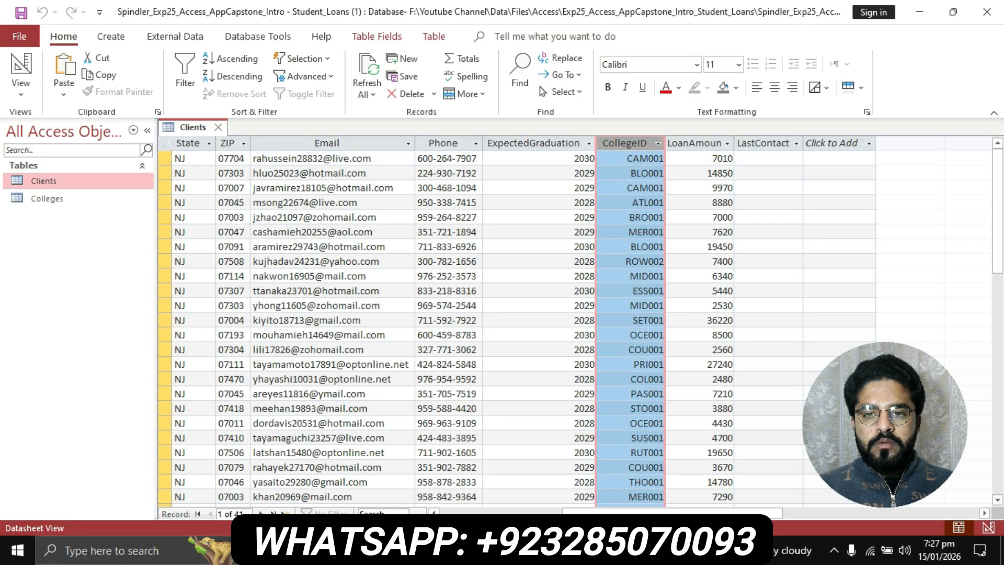
left_click(658, 144)
key("Escape")
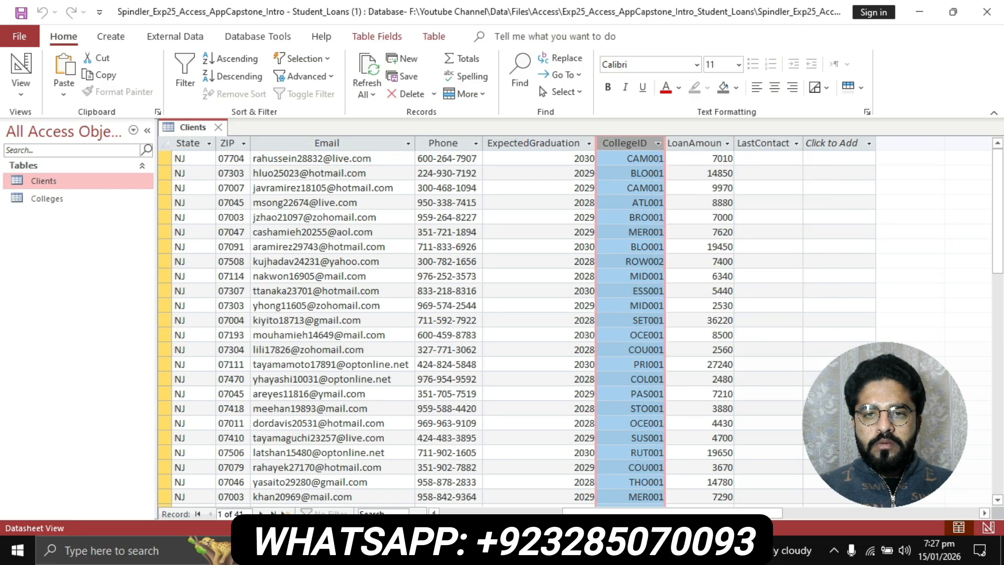
left_click(667, 173)
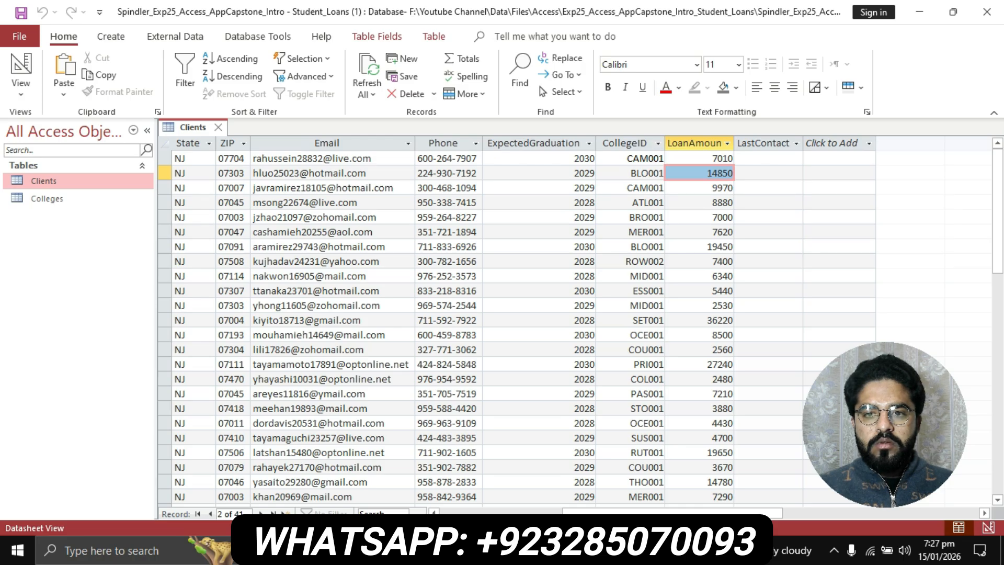
double_click(665, 143)
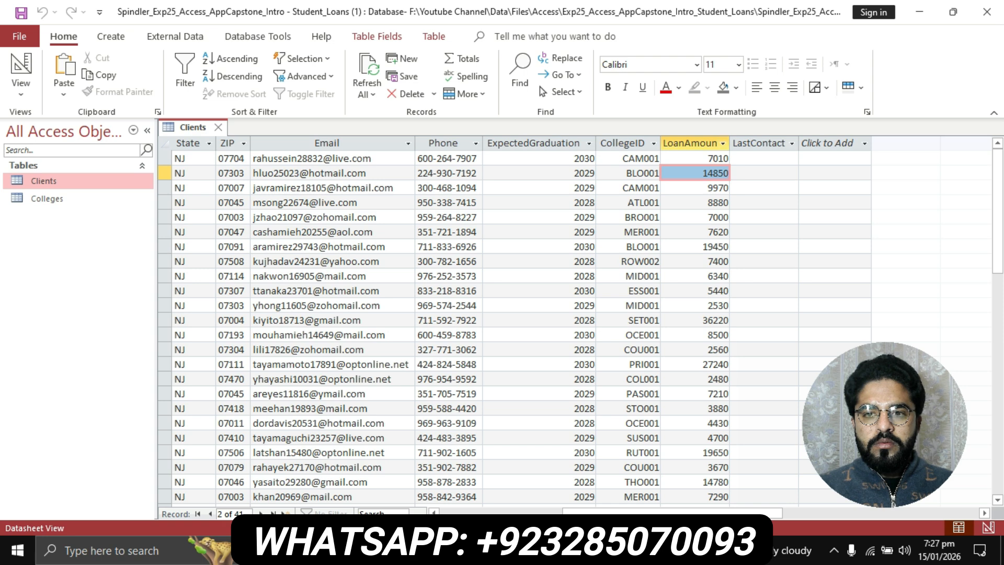
double_click(729, 143)
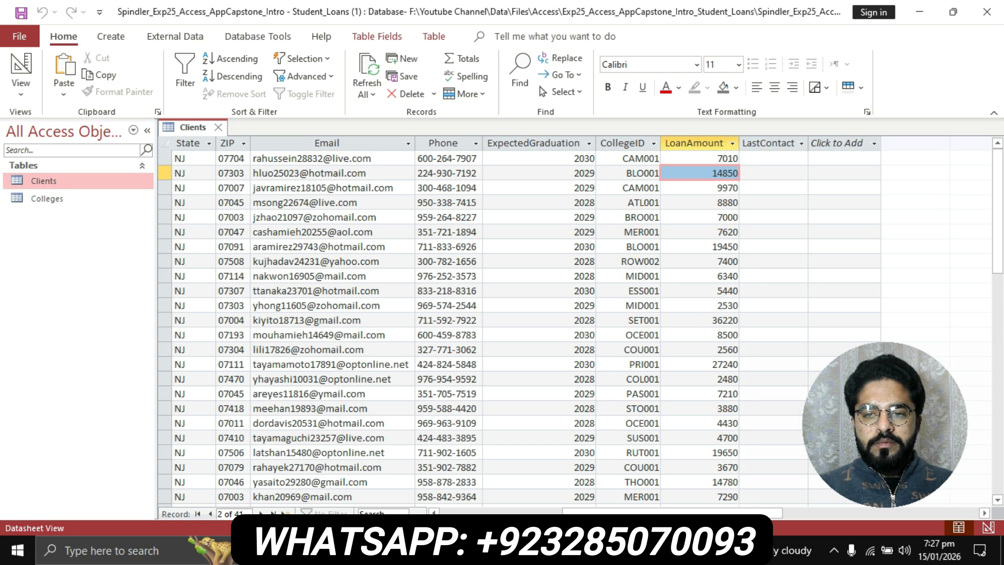
double_click(808, 143)
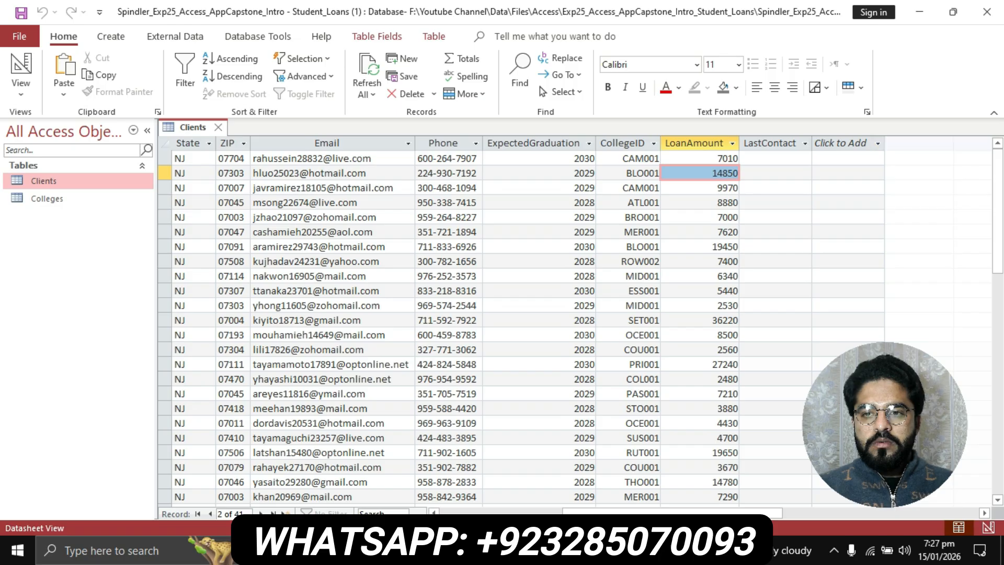
- Read the sorting instruction in Word, then in Access sort the Clients table by LoanAmount in descending order
key("alt+Tab")
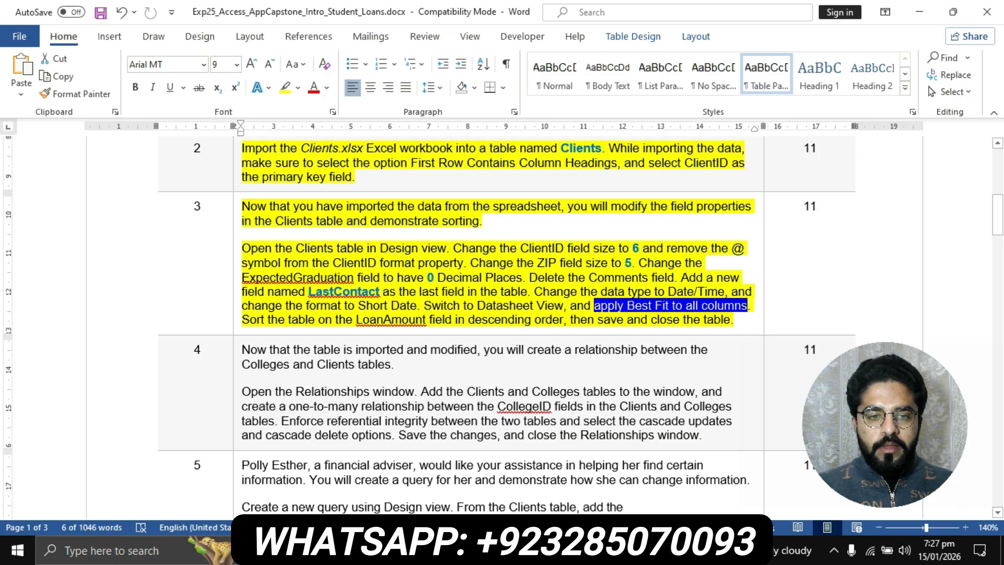
left_click_drag(242, 319, 563, 319)
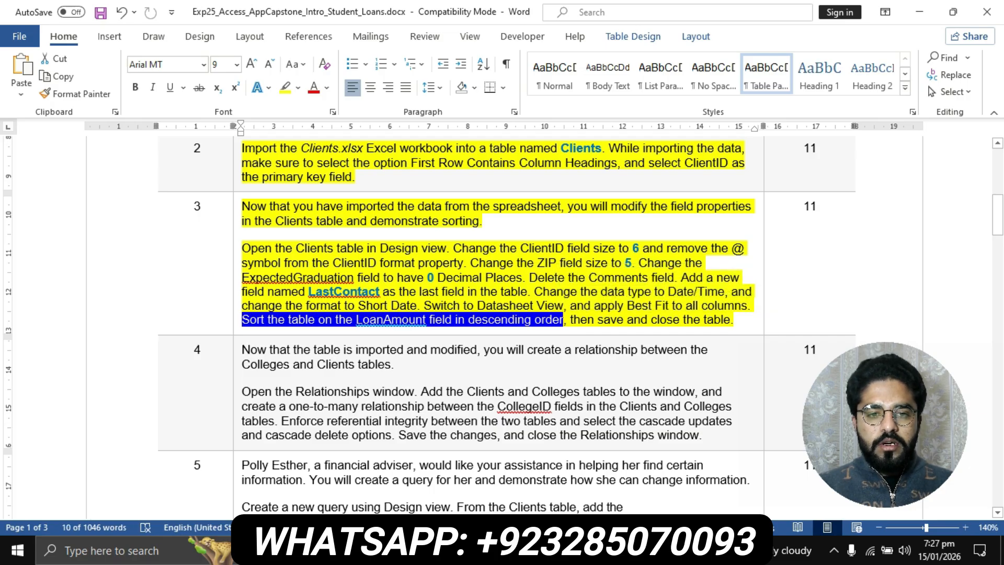
key("alt+Tab")
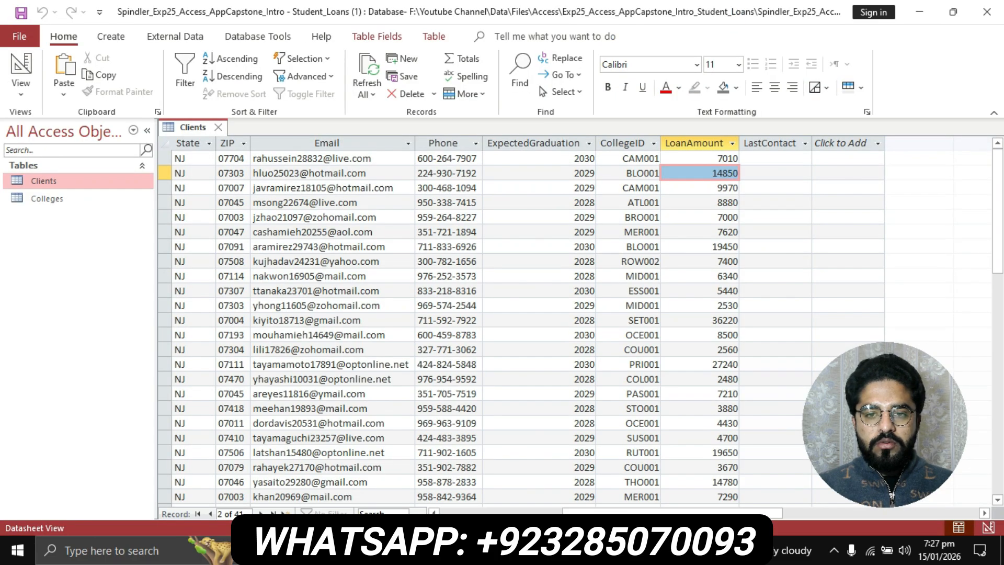
key("Down")
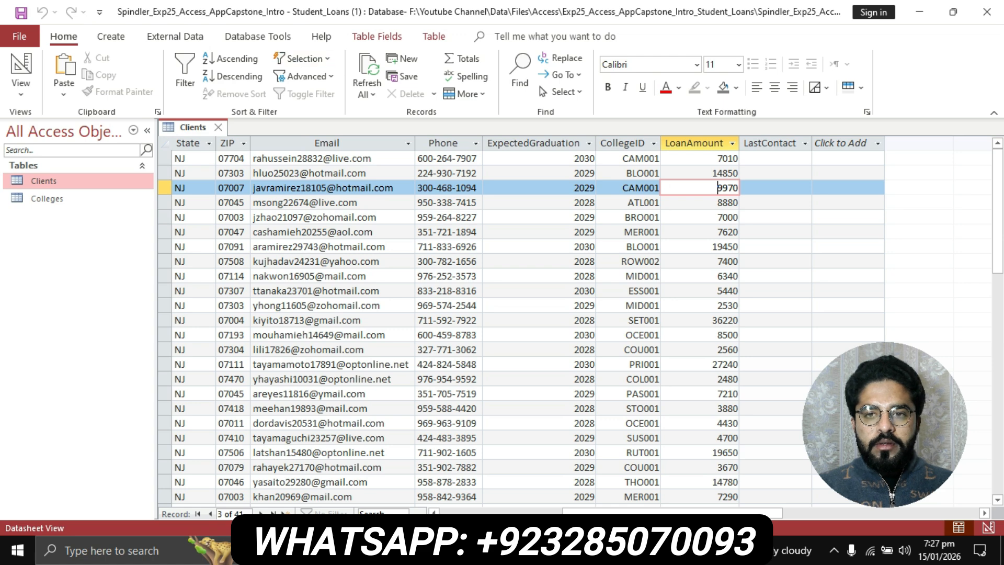
left_click(695, 144)
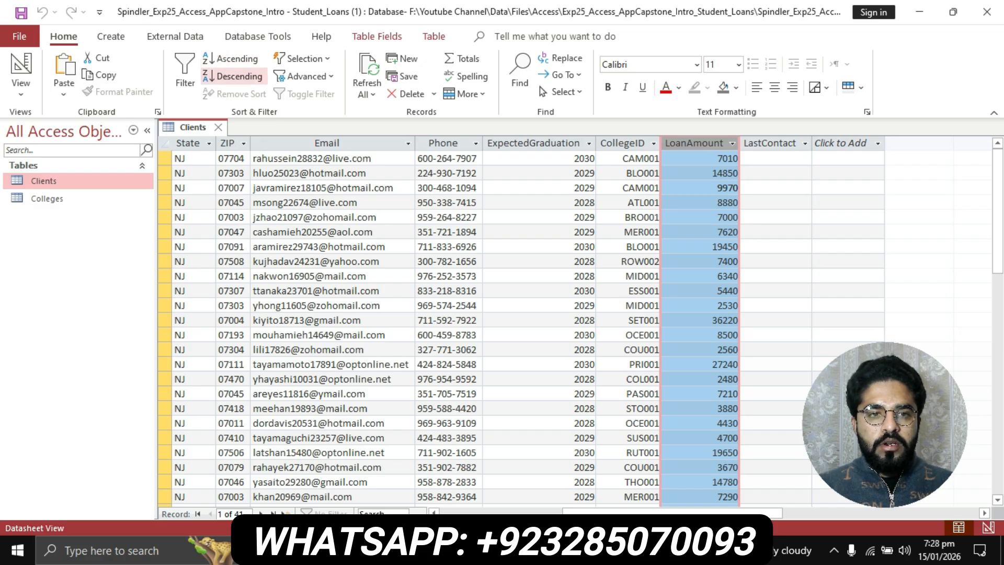
left_click(233, 76)
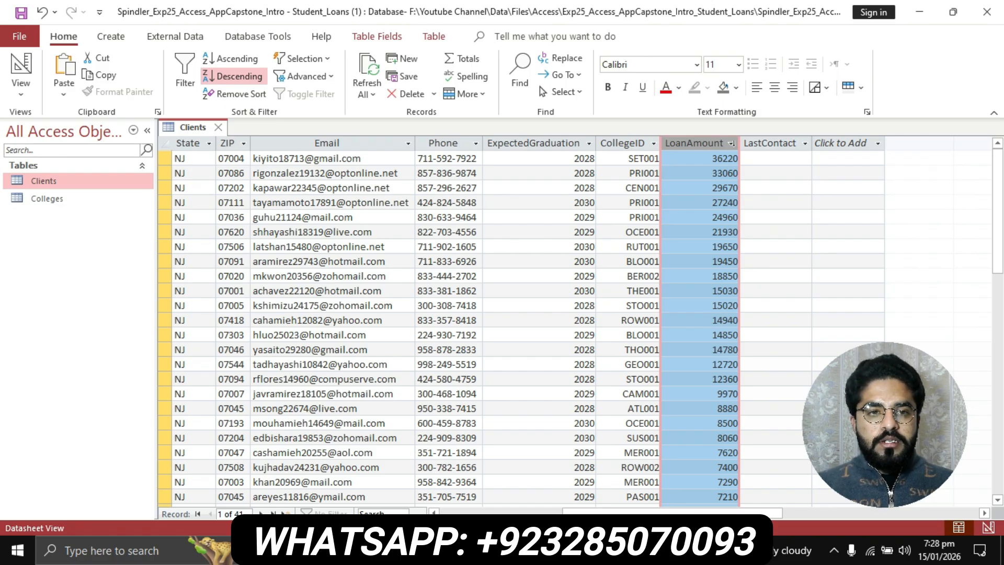
- Check the end of step 3 in Word, then save and close the Clients table in Access
key("alt+Tab")
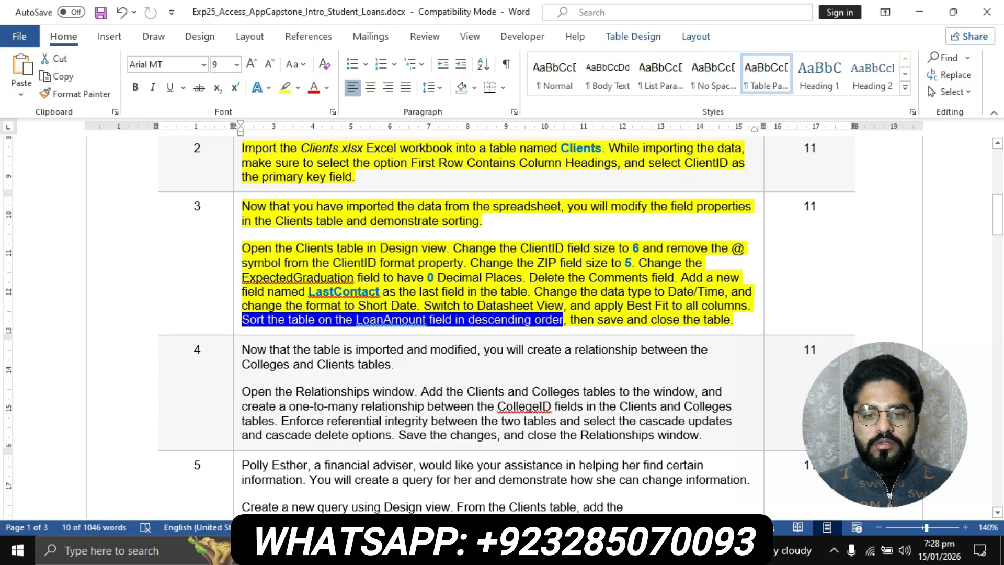
key("alt+Tab")
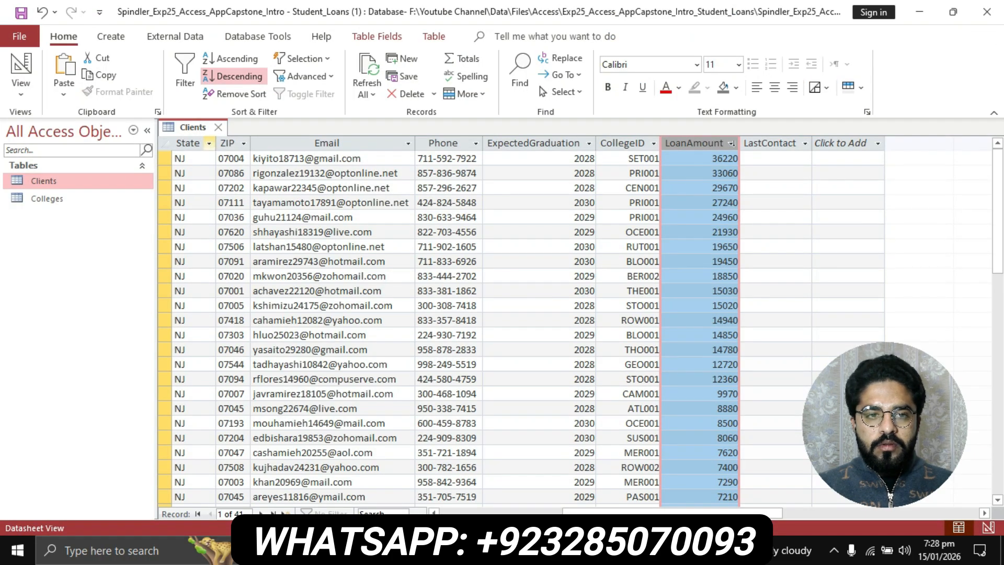
right_click(195, 127)
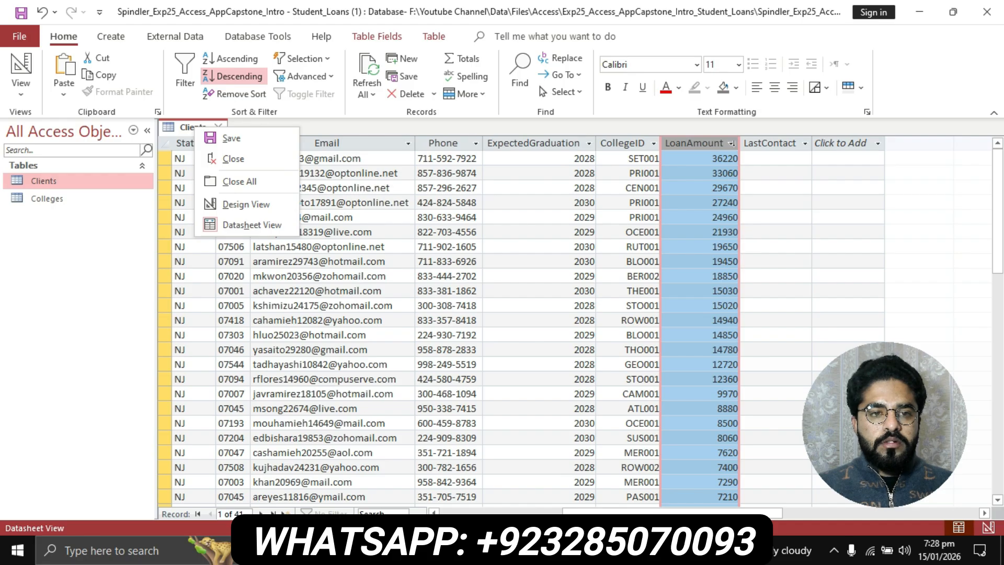
left_click(231, 138)
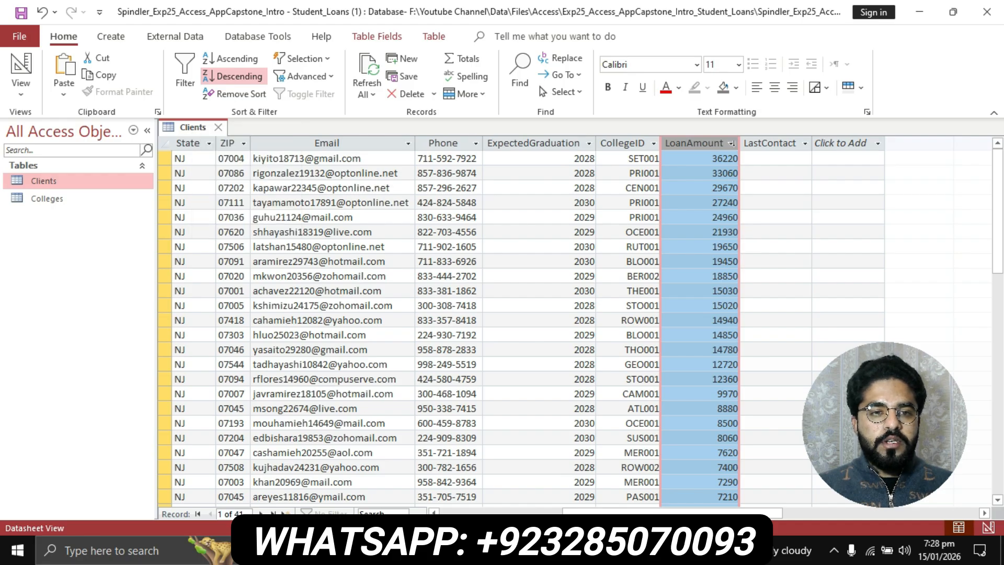
right_click(195, 128)
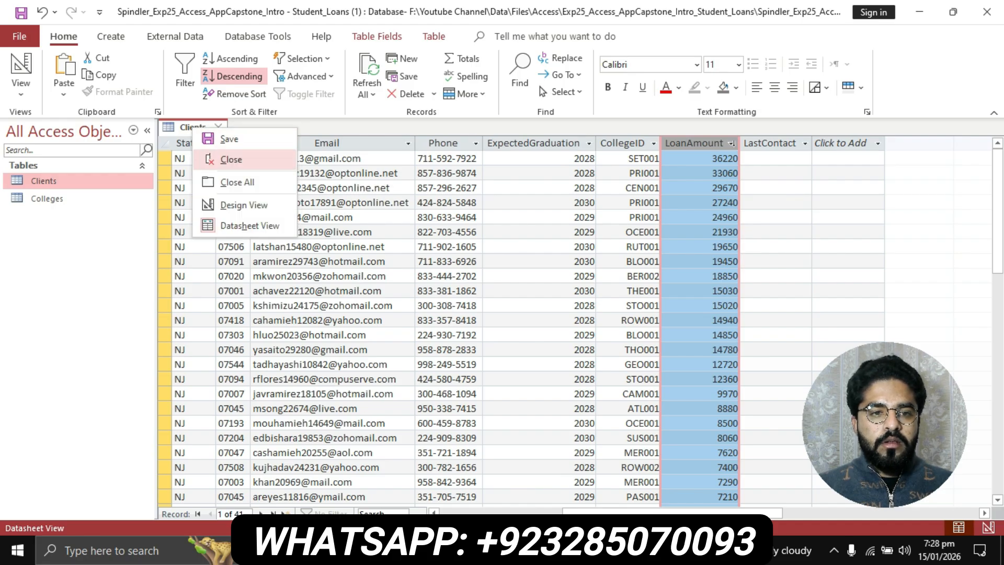
left_click(230, 157)
- Switch to the Word instructions and highlight all of the step 4 text about the Colleges and Clients relationship in yellow
key("alt+Tab")
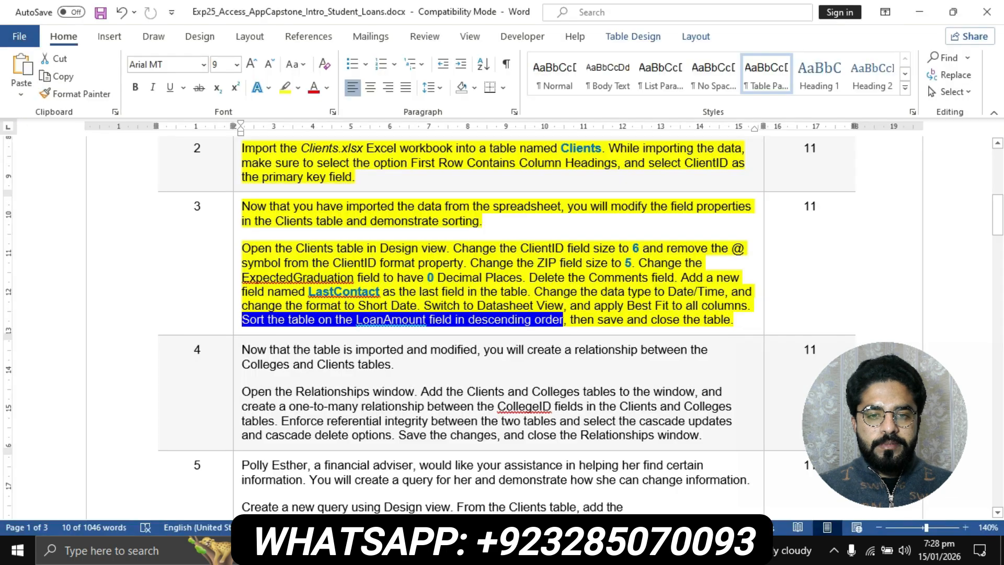
scroll(502, 324, "down", 2)
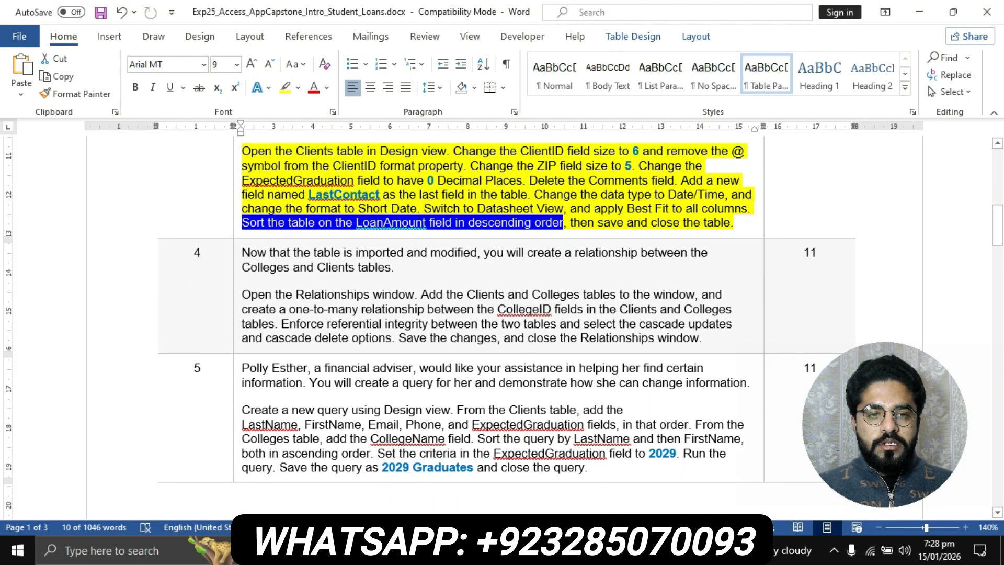
left_click_drag(242, 253, 702, 338)
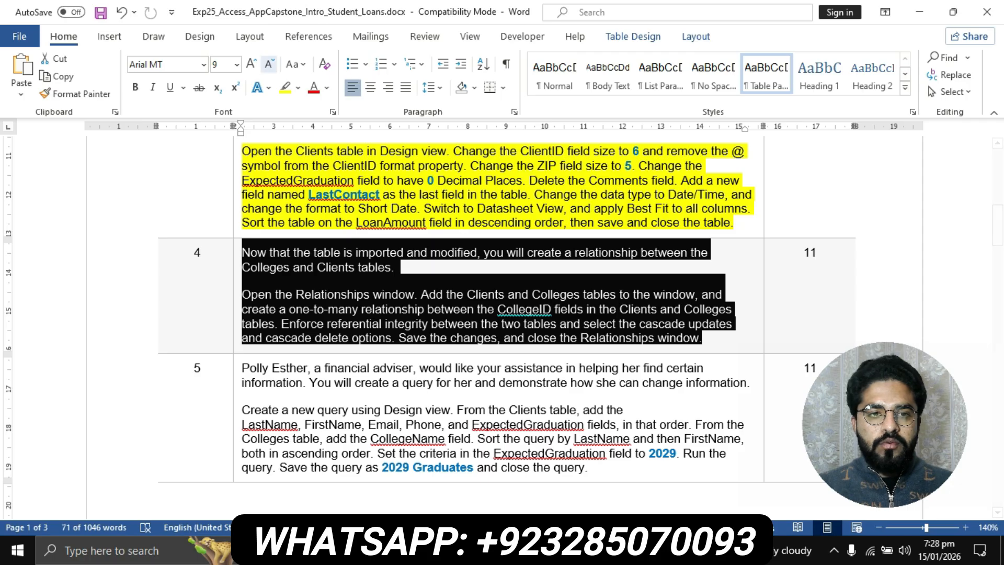
left_click(285, 87)
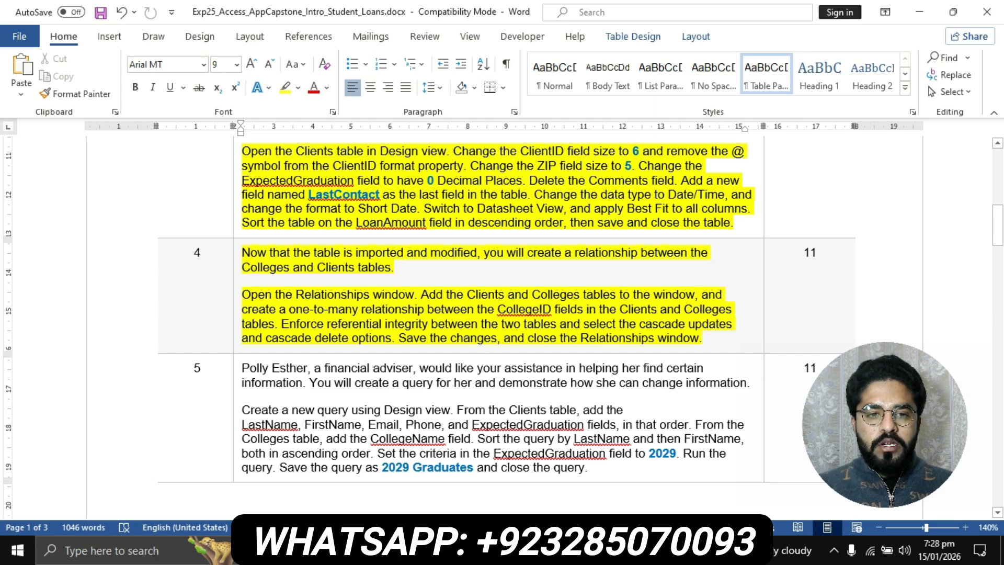
- Mark the instruction to open the Relationships window in Word, then switch to Access and open that window
scroll(502, 309, "down", 1)
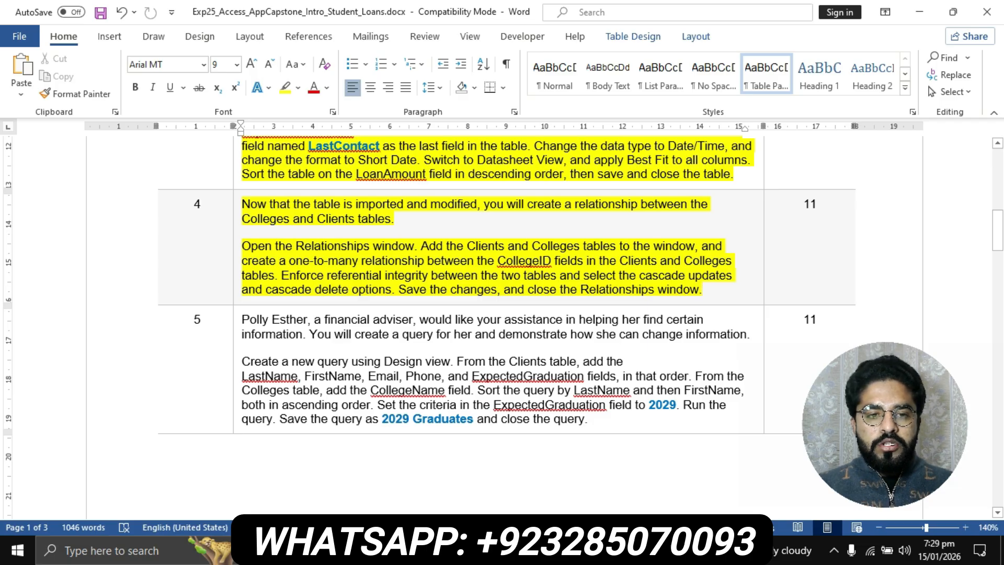
left_click_drag(242, 245, 417, 246)
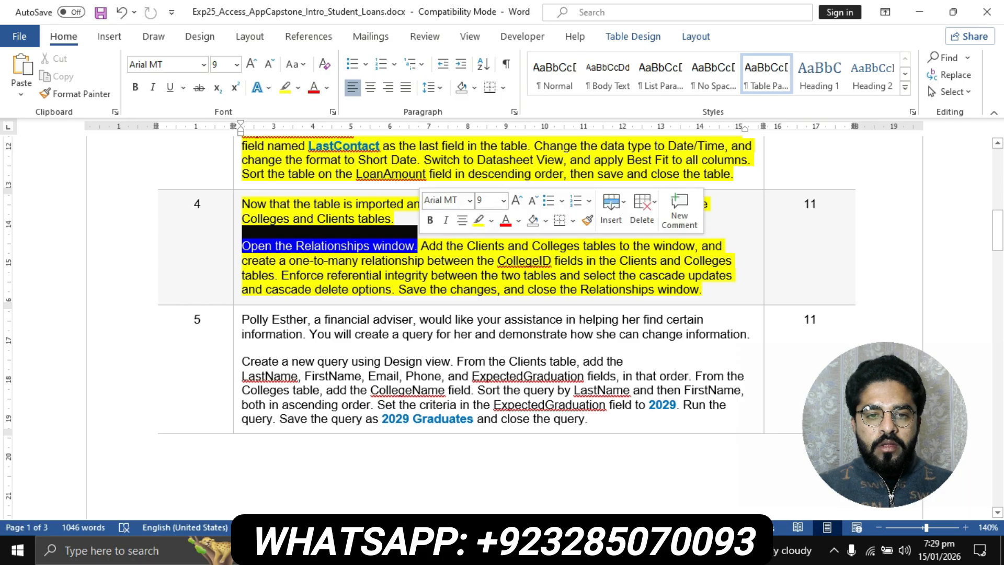
key("alt+Tab")
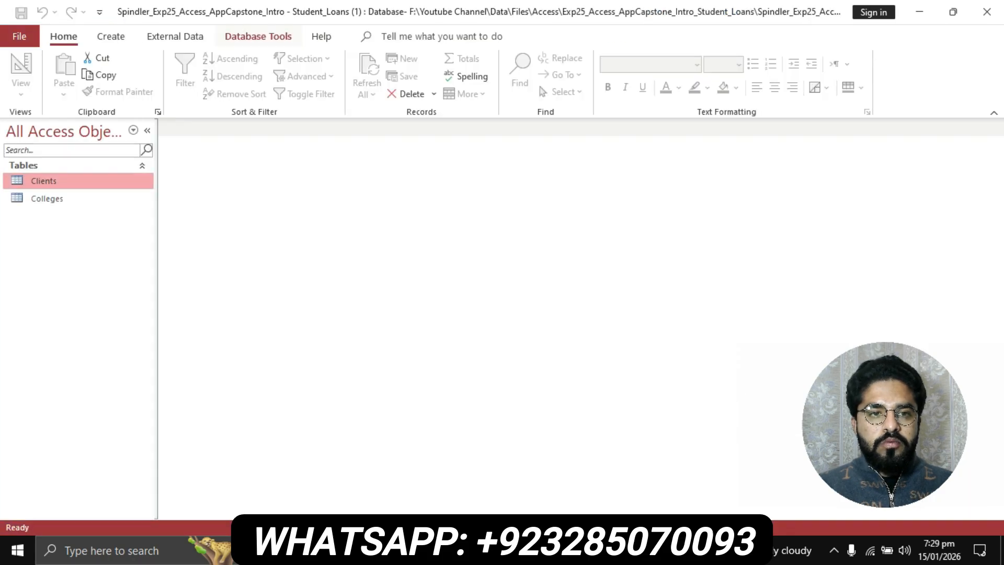
left_click(259, 36)
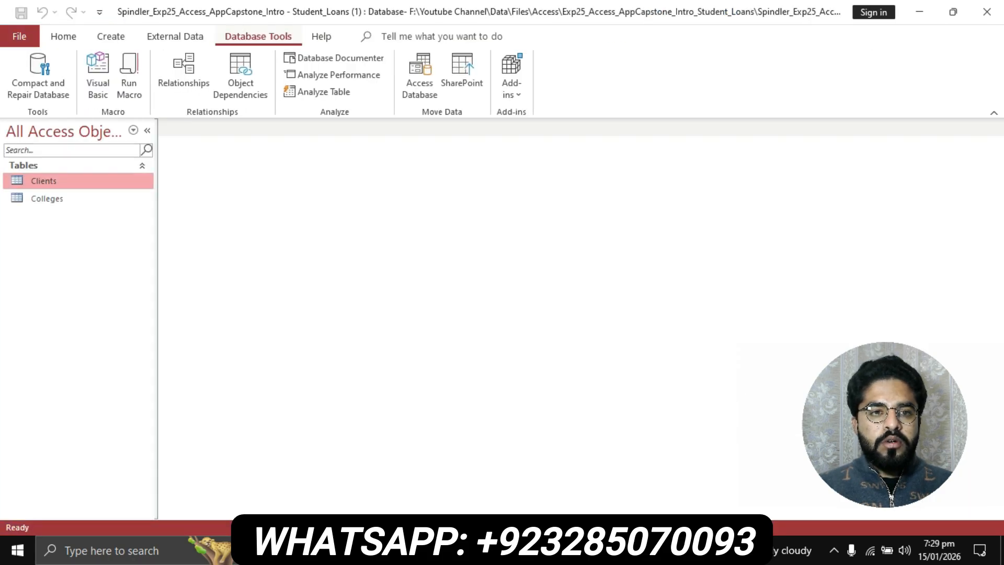
left_click(184, 71)
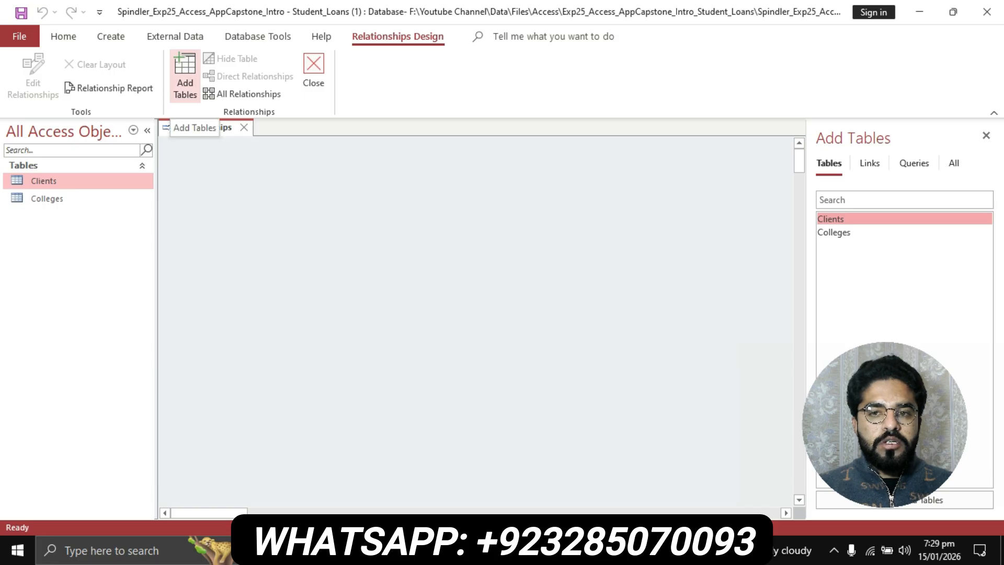
- Check the instruction on adding tables in Word, then in Access add the Clients and Colleges tables to the Relationships window
key("alt+Tab")
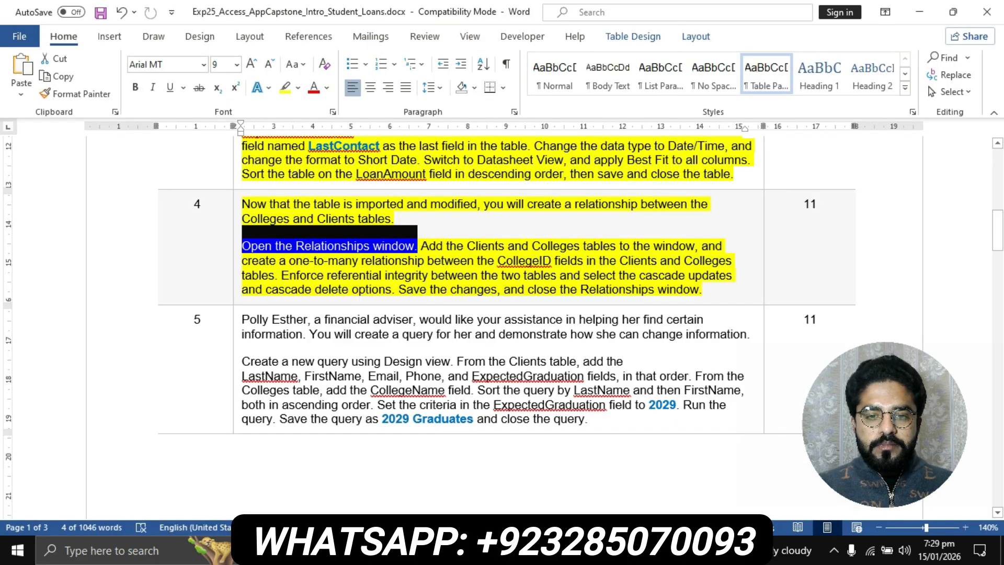
left_click_drag(422, 246, 695, 247)
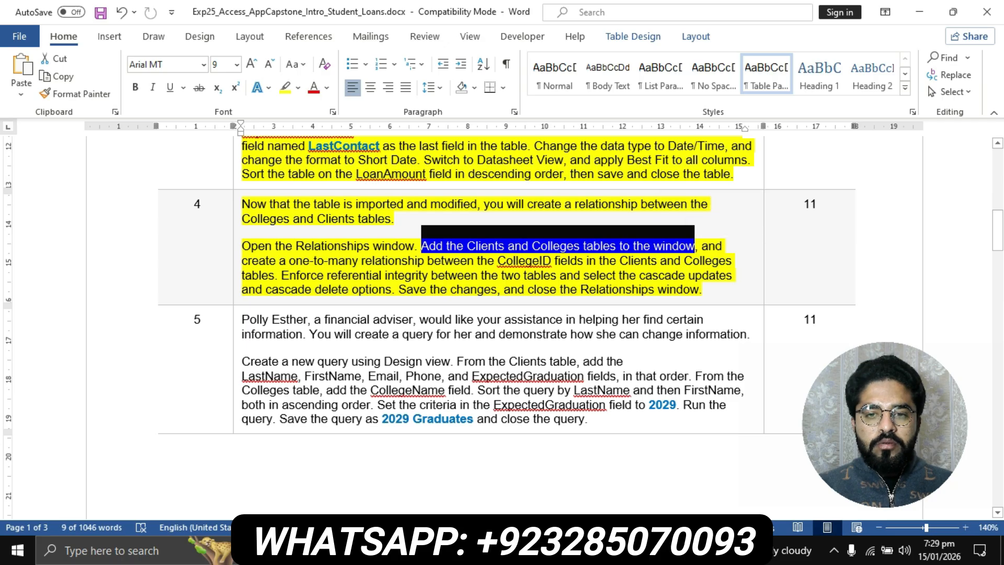
key("alt+Tab")
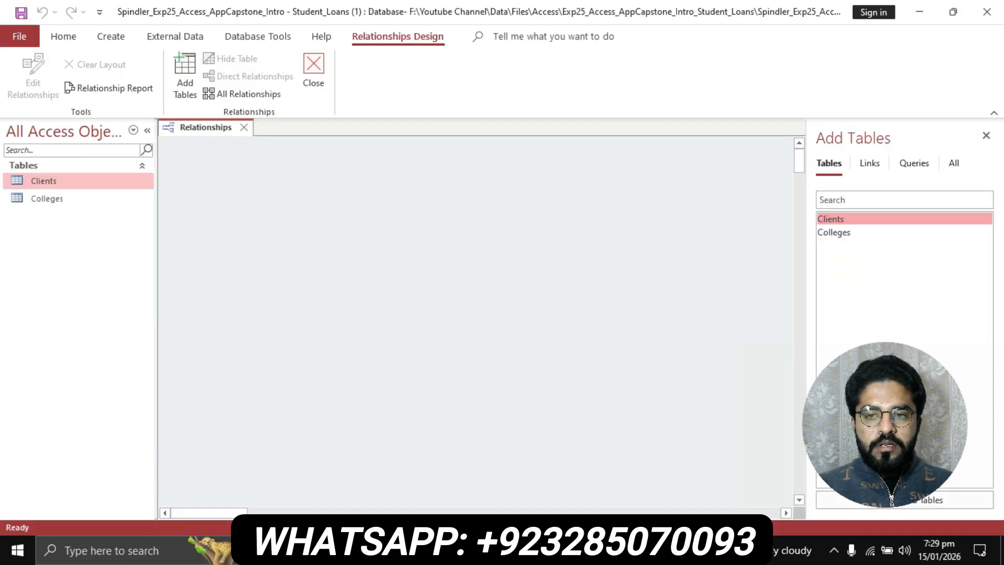
double_click(831, 219)
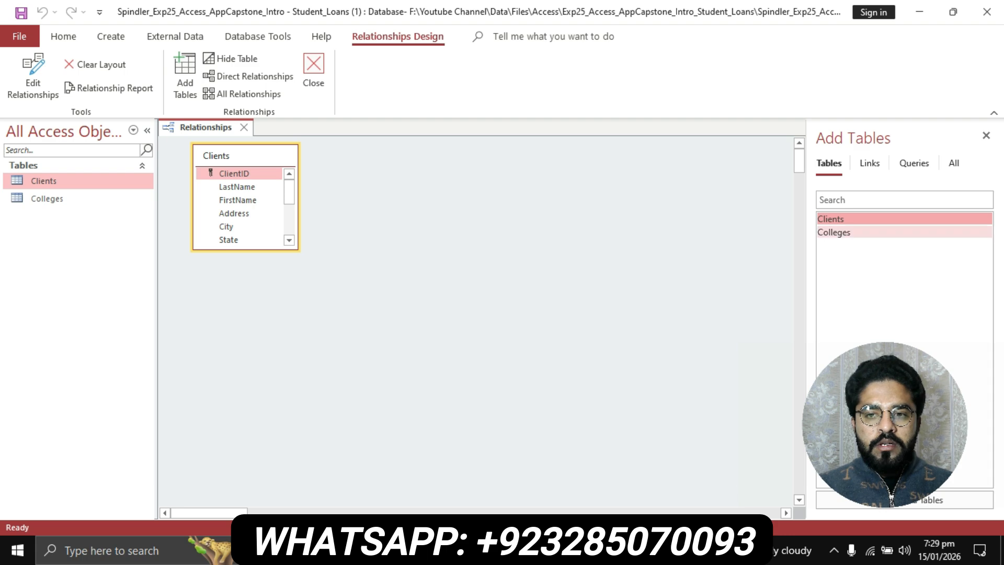
double_click(835, 232)
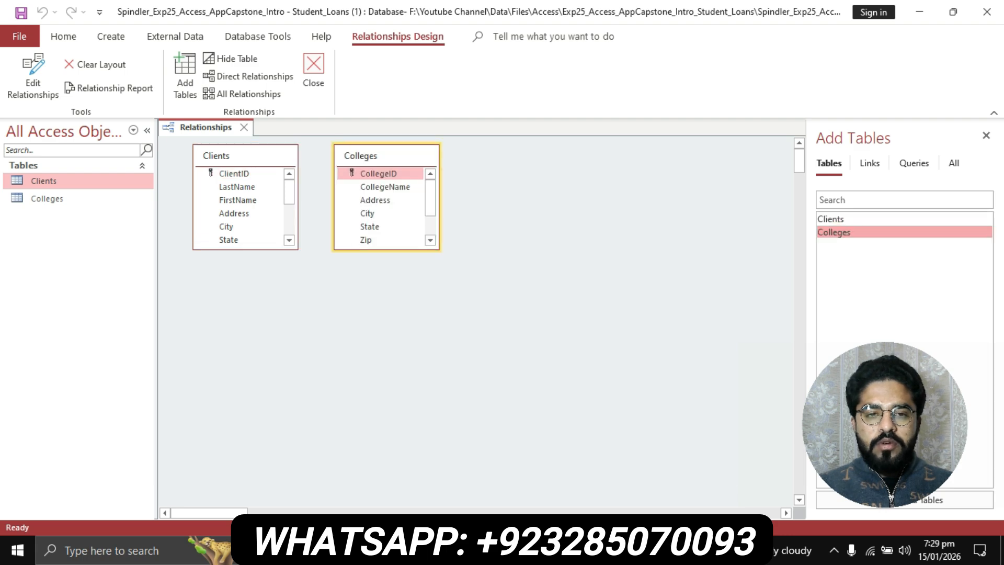
- Read the relationship instruction in Word, then in Access relate CollegeID in Colleges to CollegeID in Clients in the Edit Relationships dialog
key("alt+Tab")
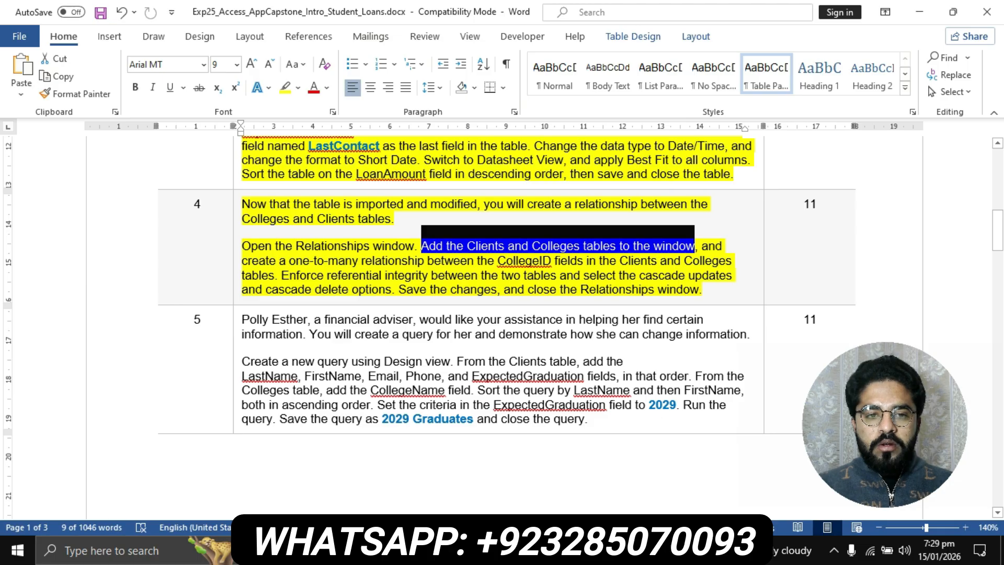
left_click(280, 260)
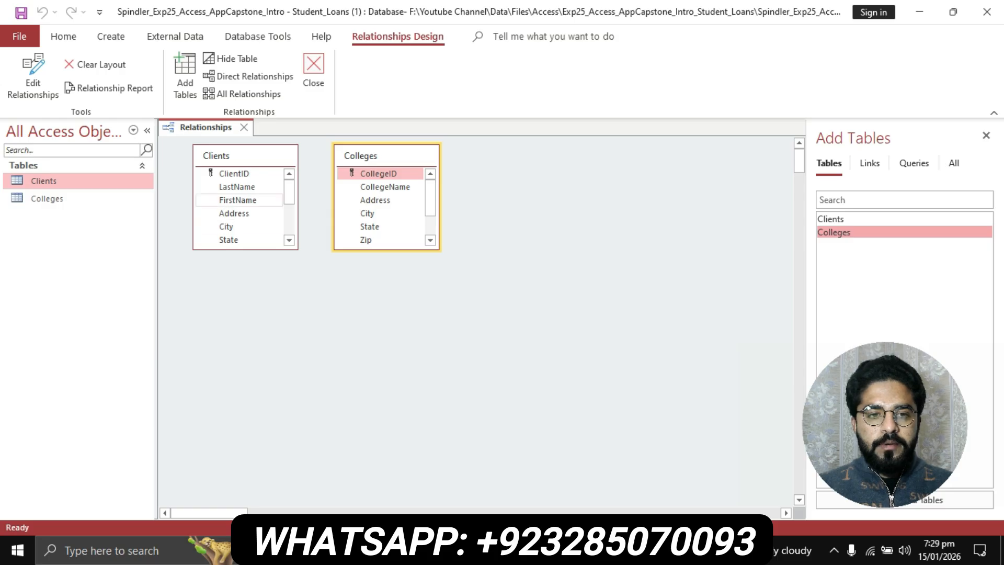
scroll(382, 210, "down", 1)
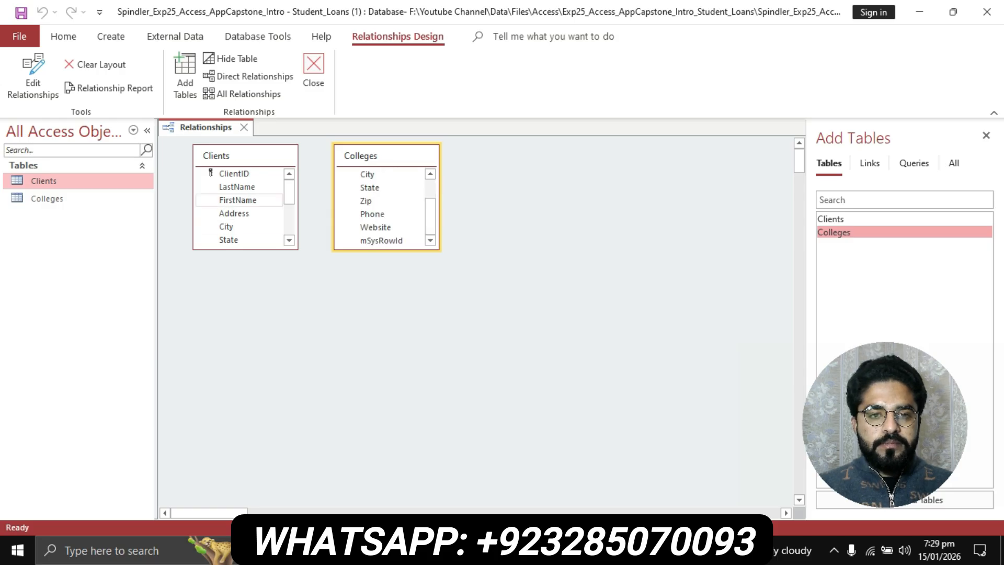
scroll(382, 209, "up", 1)
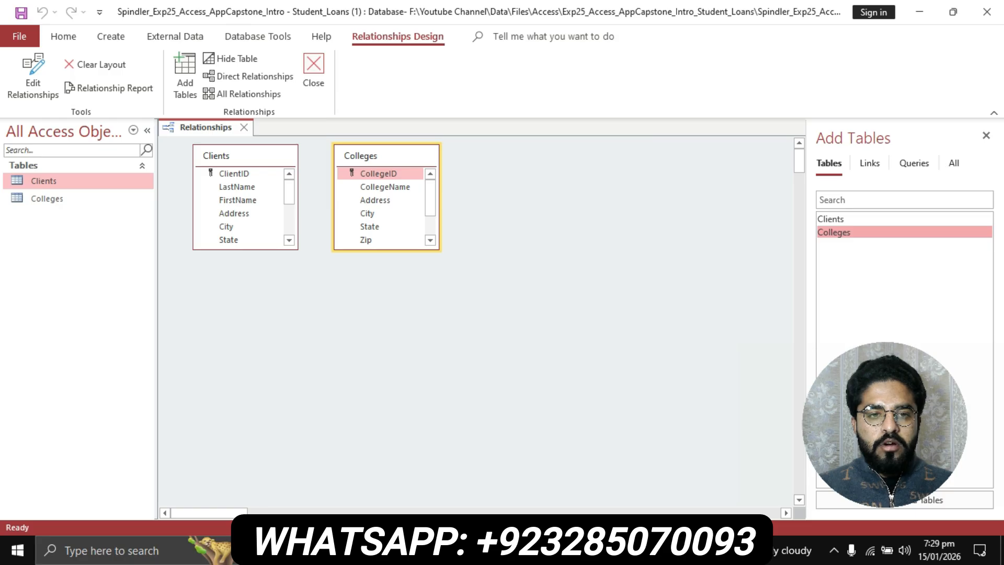
left_click_drag(379, 173, 237, 200)
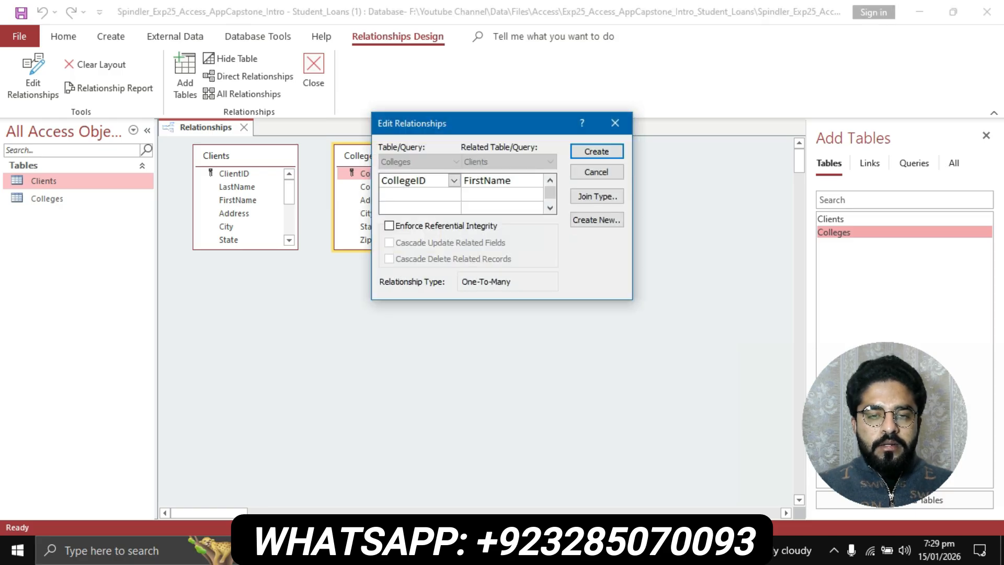
left_click(536, 181)
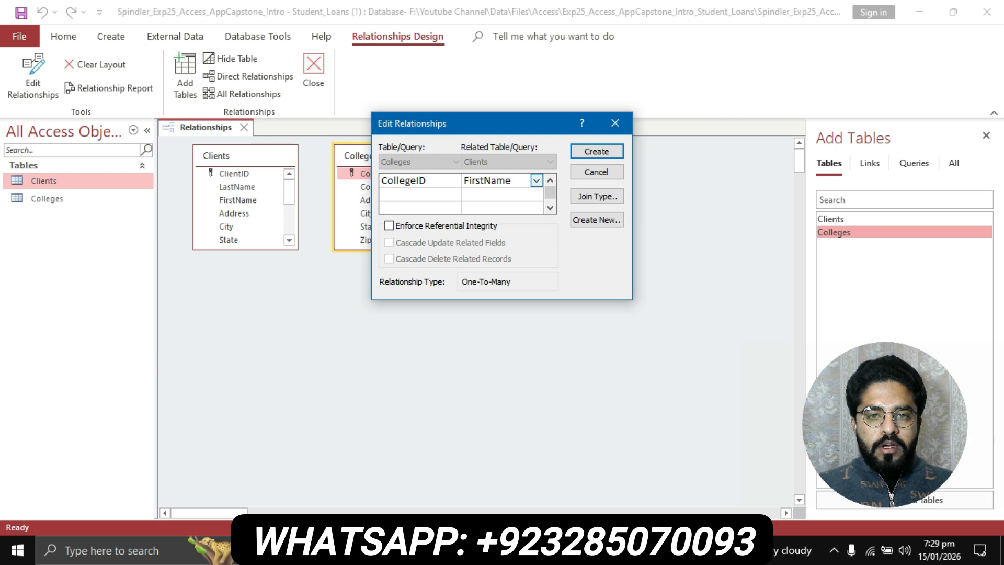
left_click(536, 180)
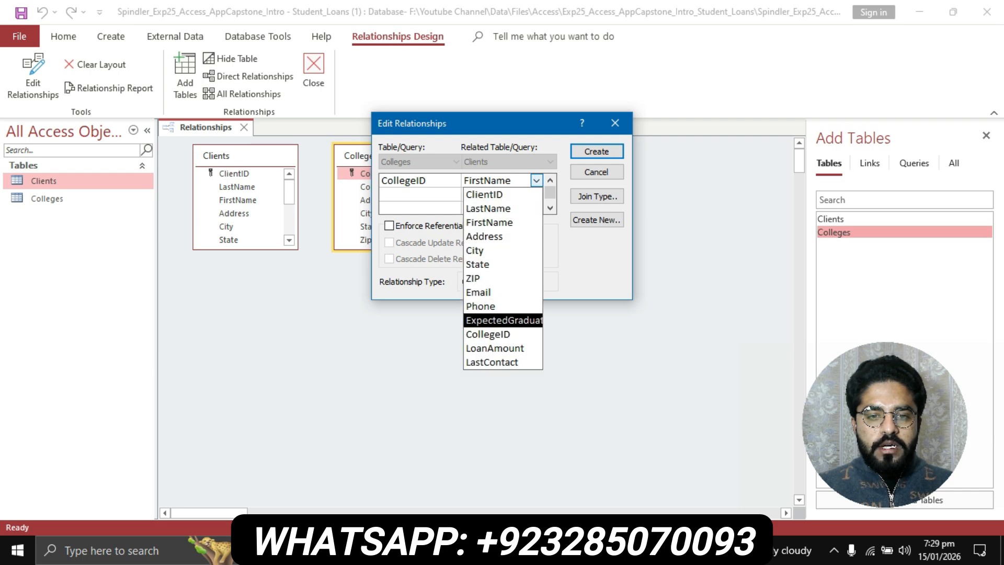
left_click(489, 334)
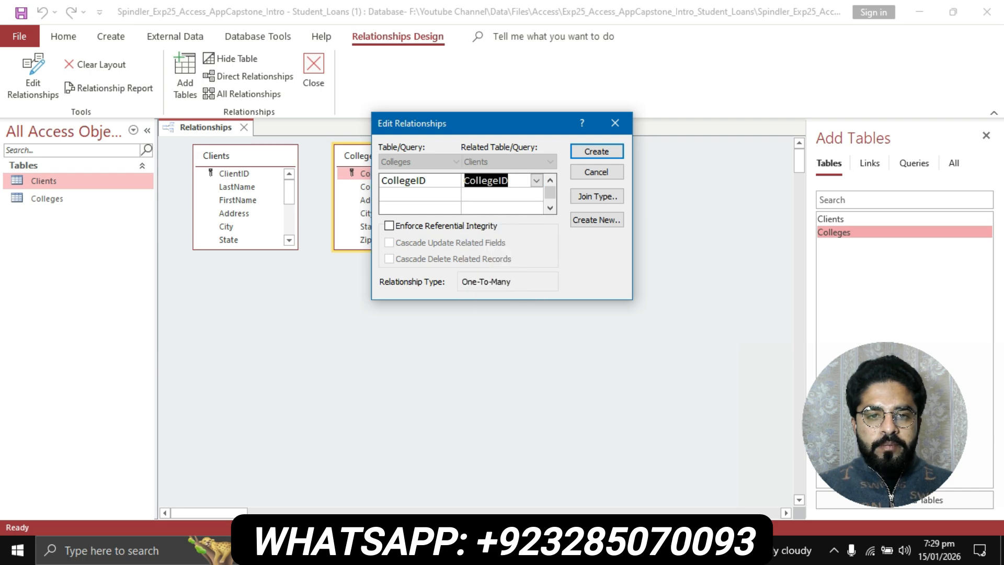
- Check the integrity options in Word, then in Access create the relationship with Enforce Referential Integrity, Cascade Update Related Fields and Cascade Delete Related Records
key("alt+Tab")
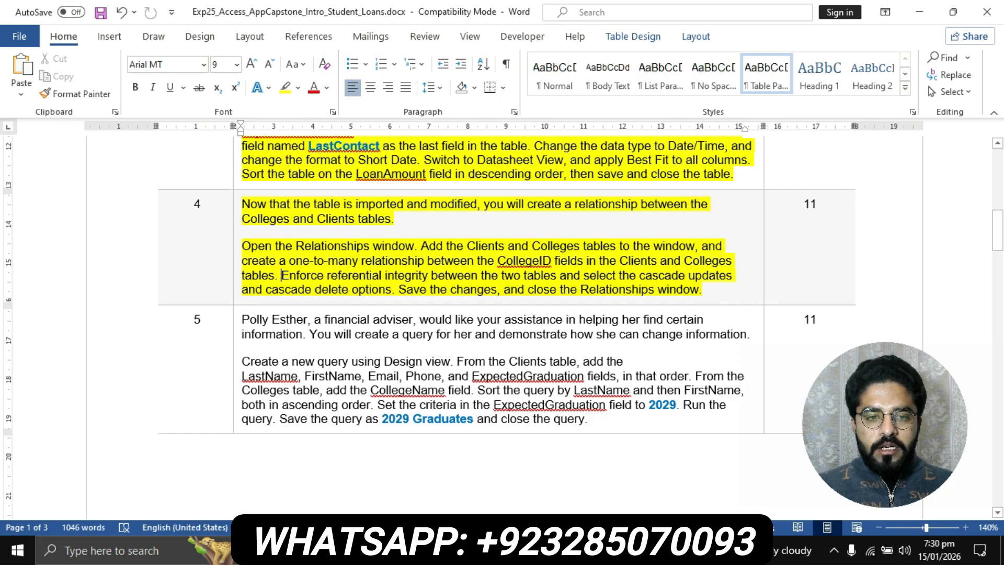
left_click_drag(281, 275, 392, 289)
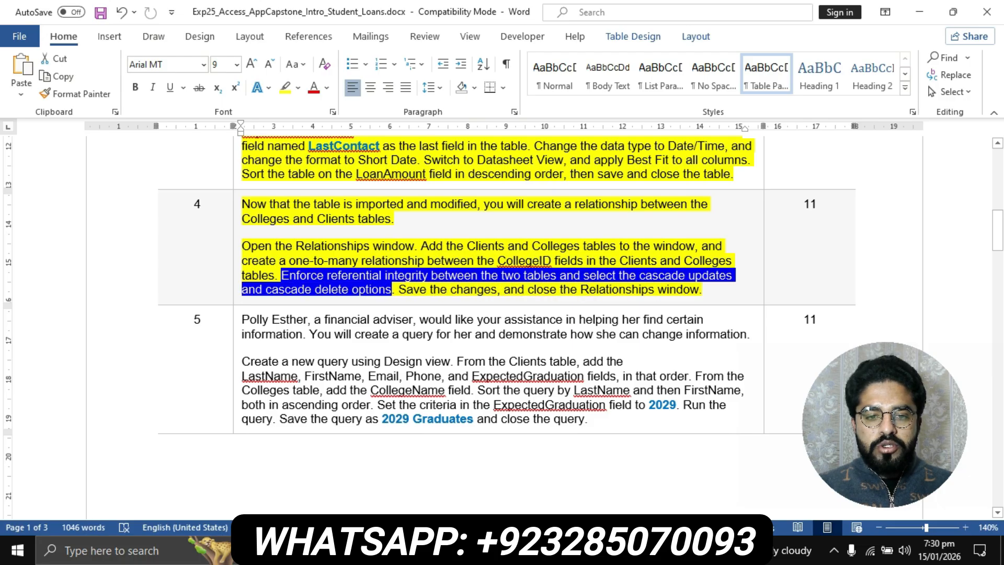
key("alt+Tab")
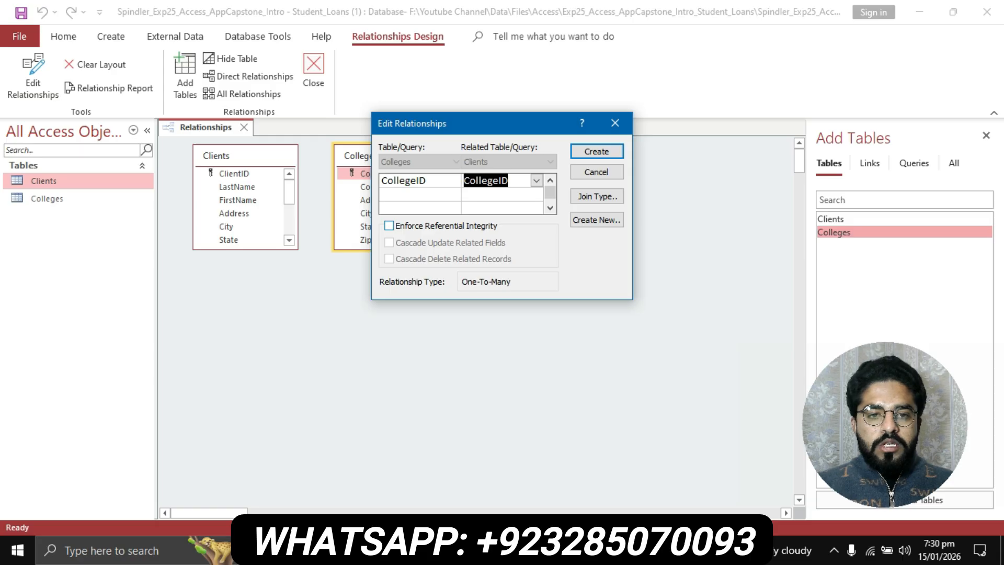
left_click(389, 226)
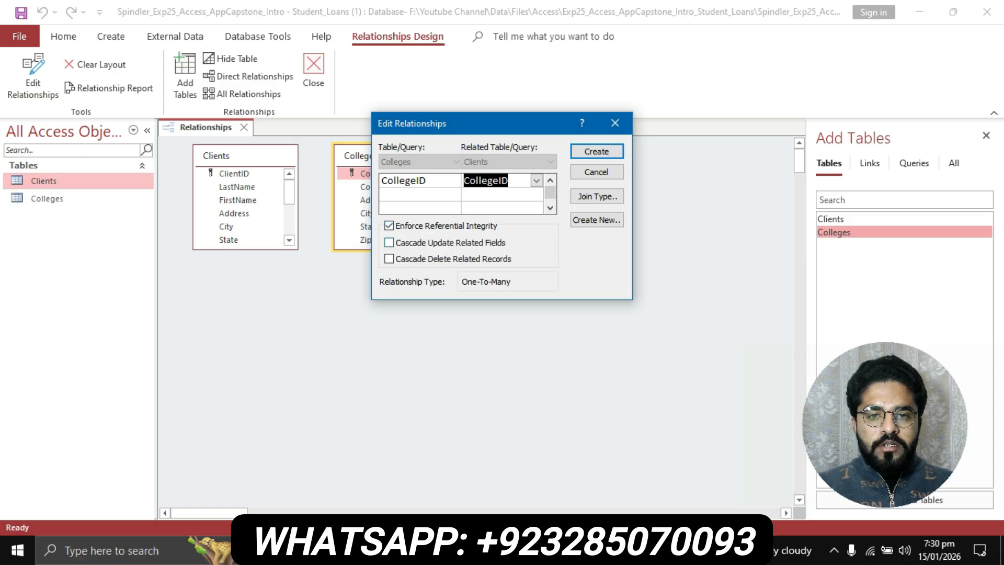
left_click(389, 242)
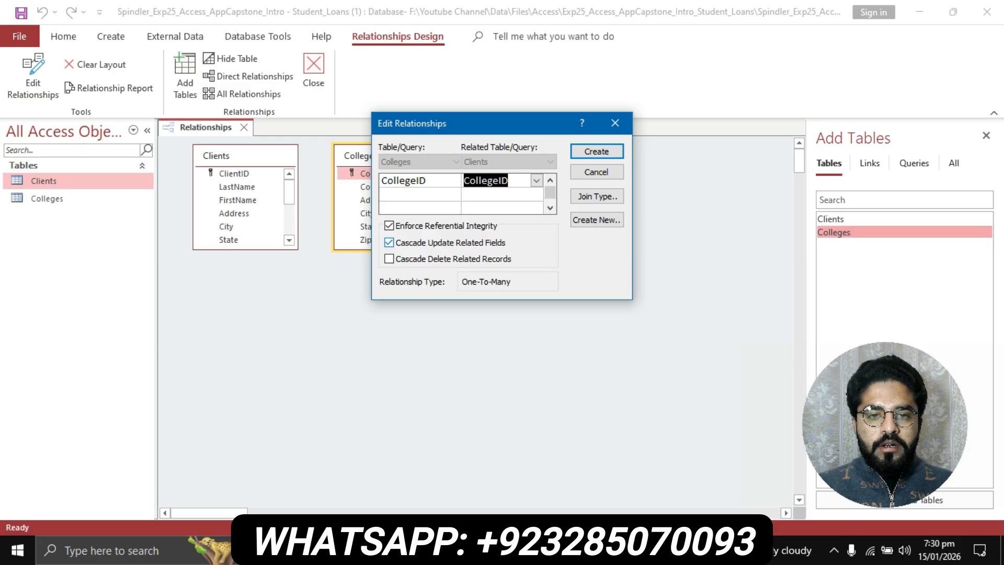
left_click(389, 258)
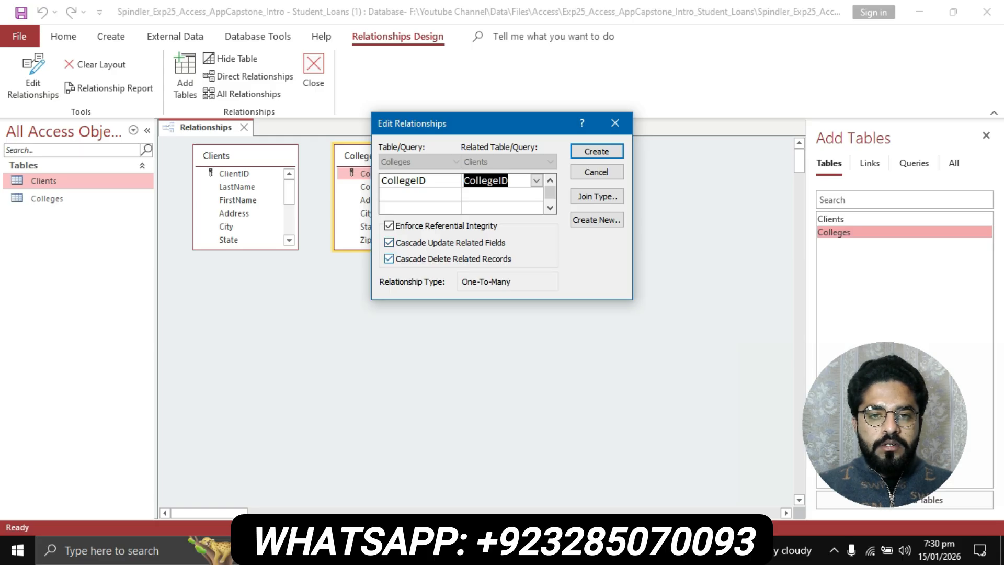
left_click(596, 151)
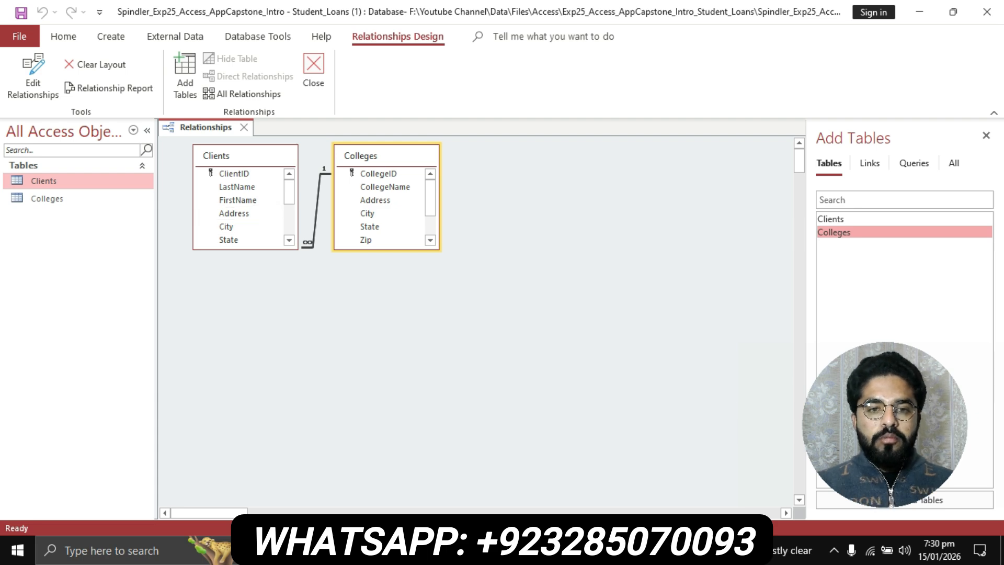
- Check the end of step 4 in Word, then in Access save the relationship changes and close the Relationships window
key("alt+Tab")
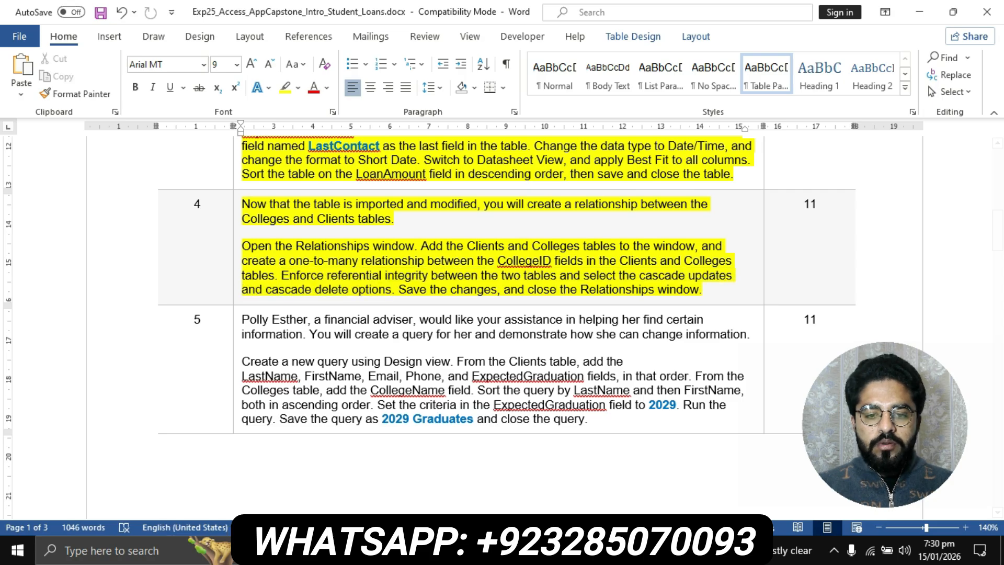
key("alt+Tab")
right_click(213, 127)
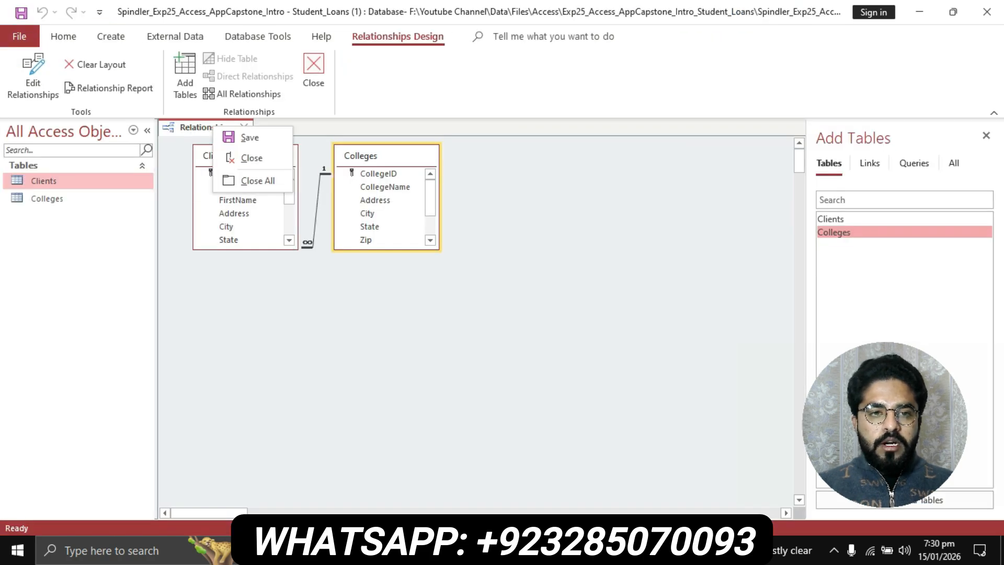
left_click(250, 138)
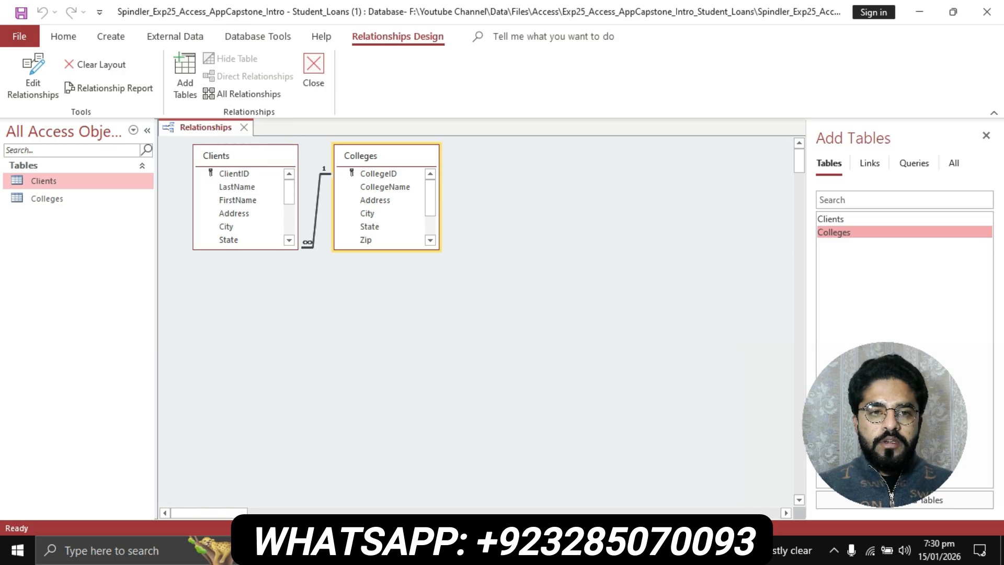
right_click(212, 127)
left_click(251, 160)
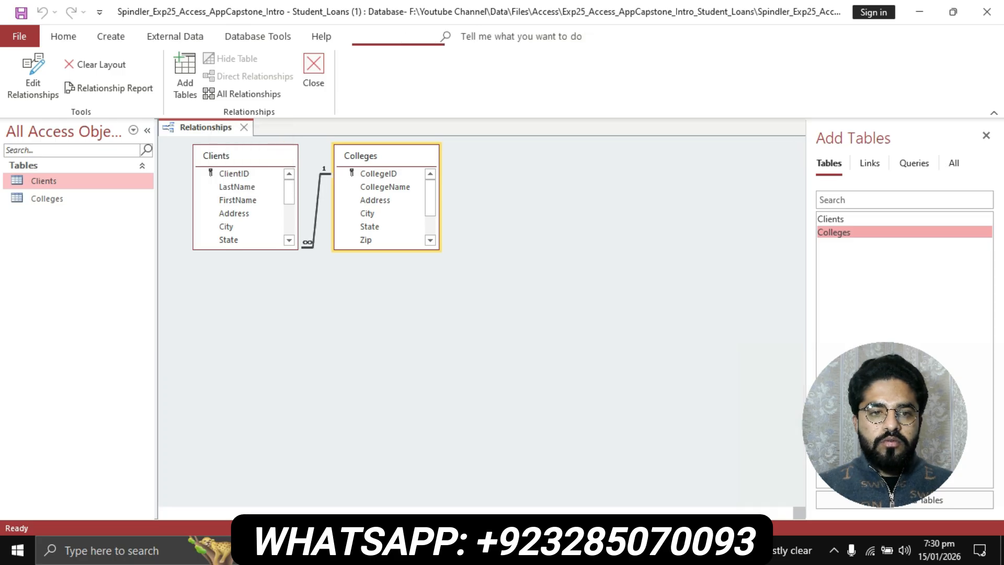
- Switch to the Word instructions and highlight all of the step 5 text about the 2029 Graduates query in yellow
key("alt+Tab")
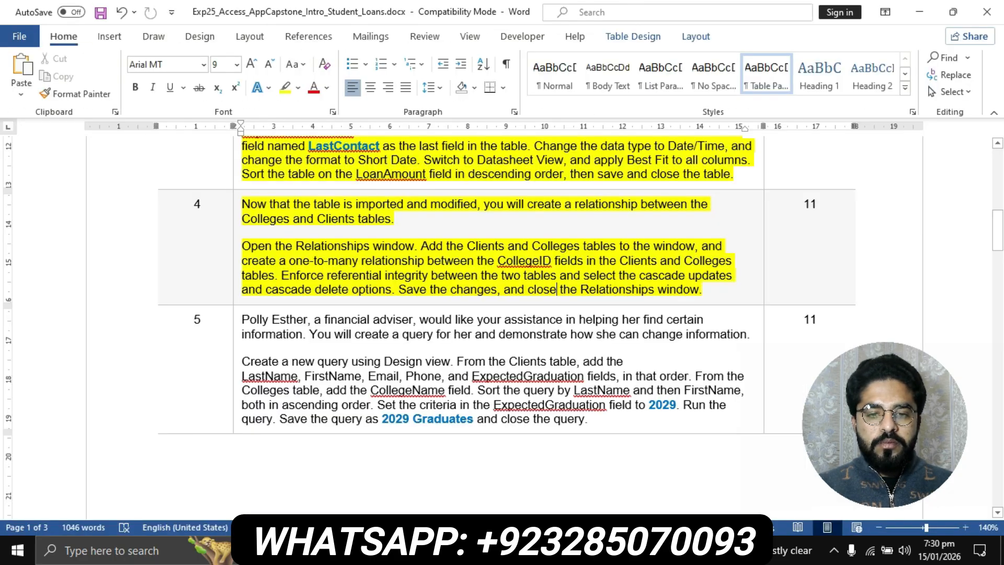
scroll(502, 314, "down", 1)
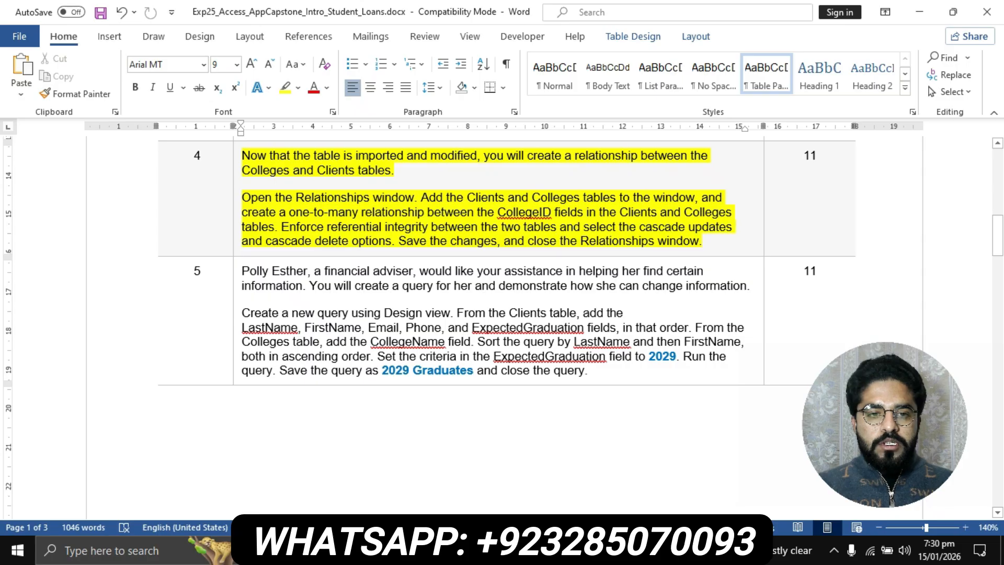
left_click_drag(241, 271, 589, 370)
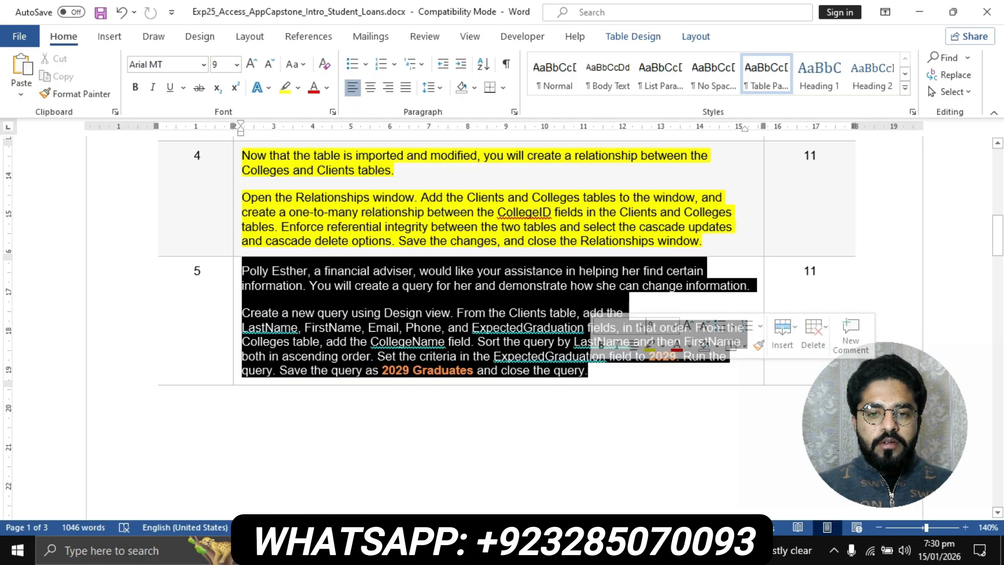
left_click(286, 87)
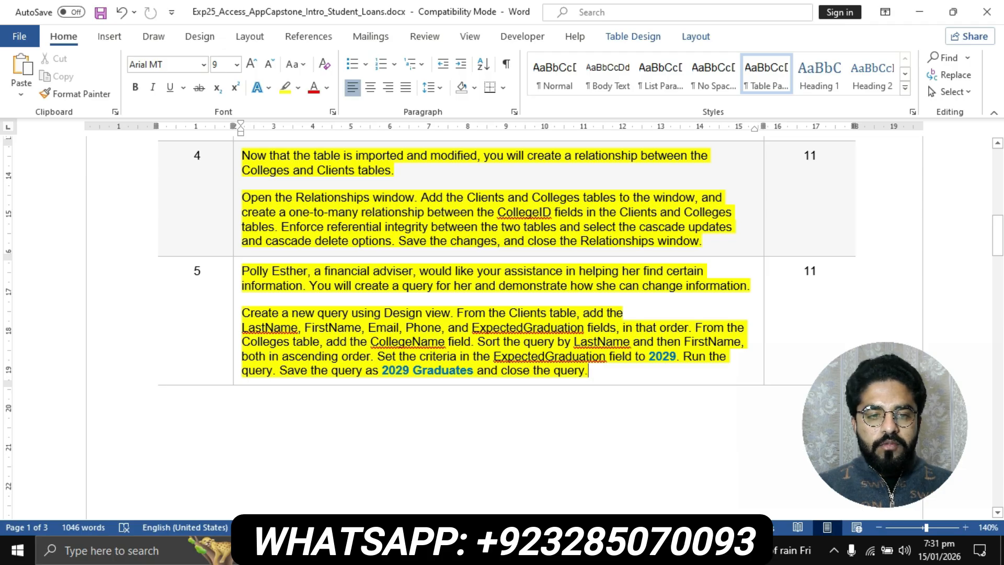
- Select the first instruction about the new query in Word, then switch to Access and create a new query in Design view
left_click_drag(243, 298, 456, 312)
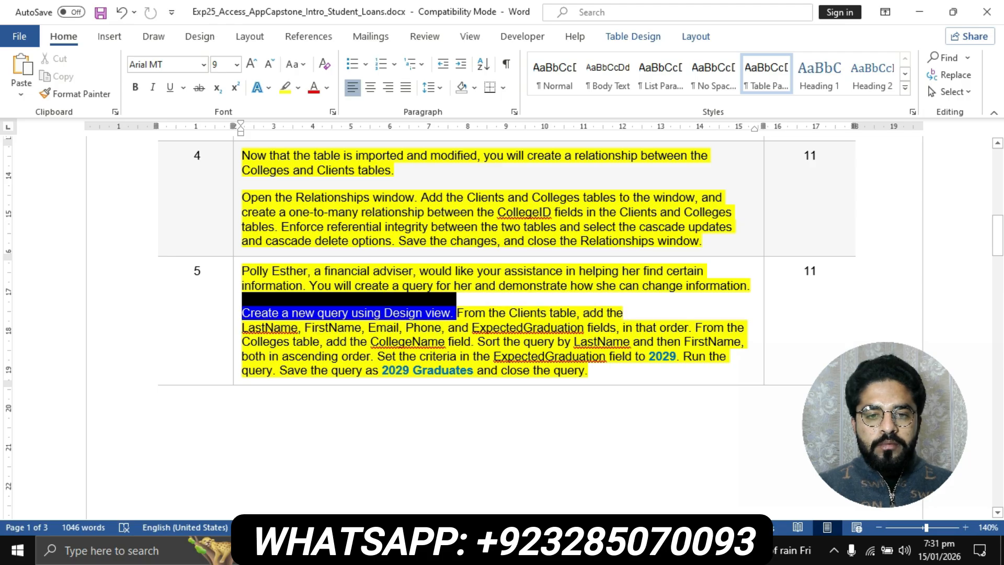
key("alt+Tab")
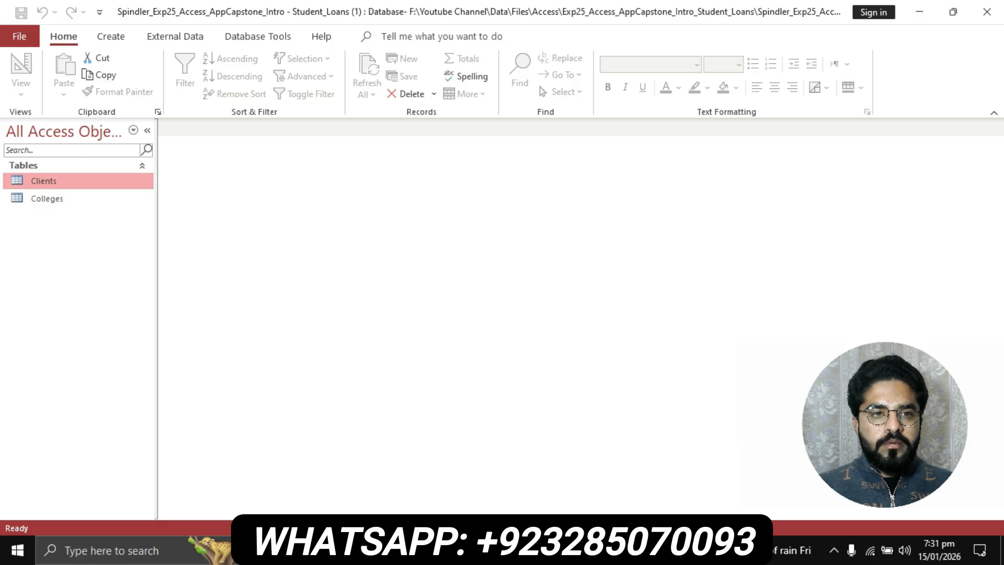
left_click(258, 36)
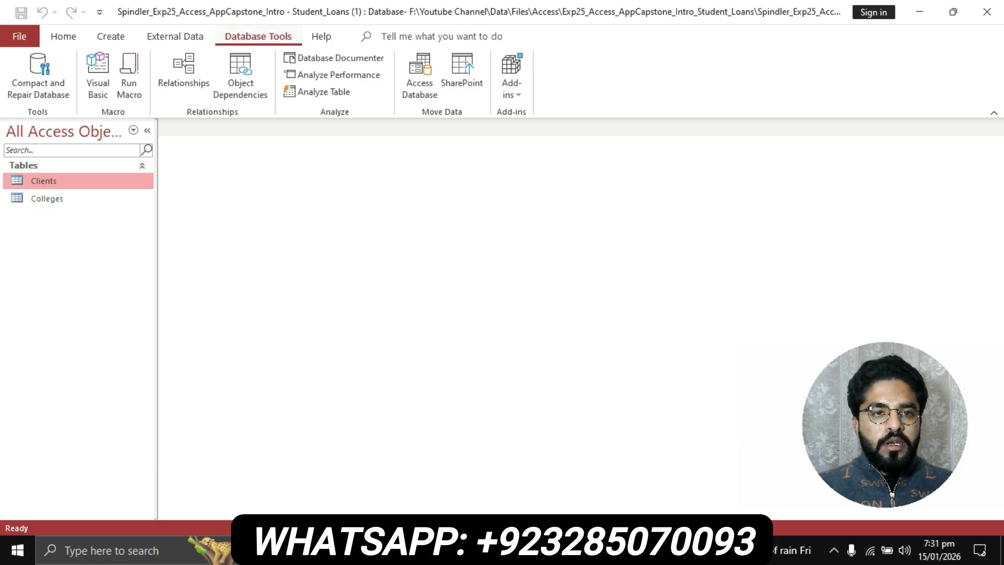
left_click(176, 36)
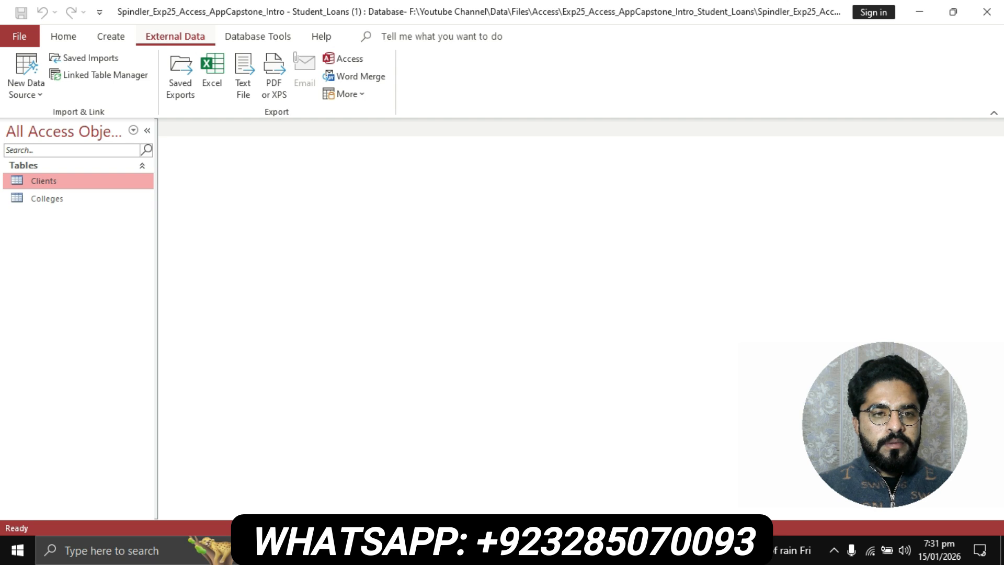
left_click(111, 36)
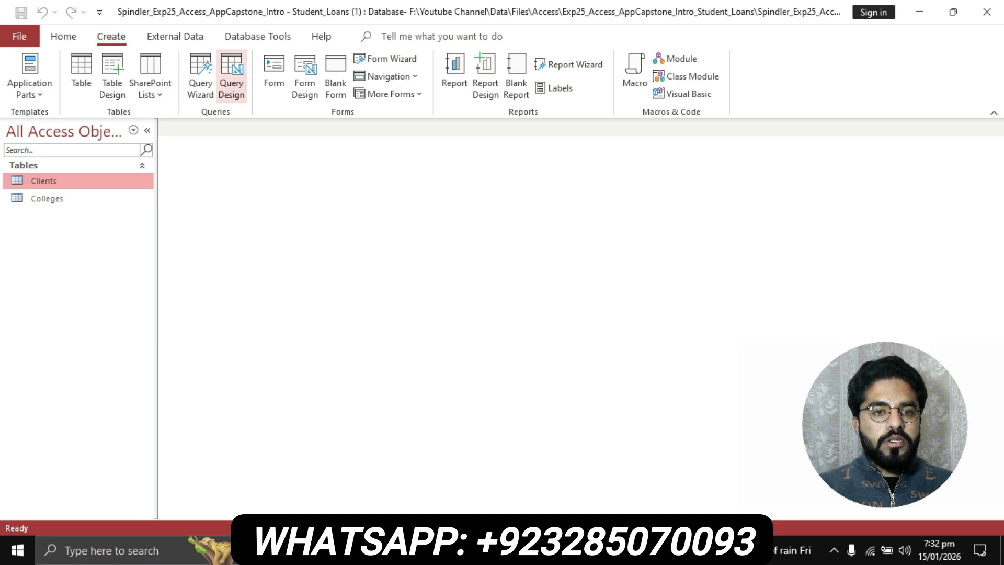
left_click(232, 76)
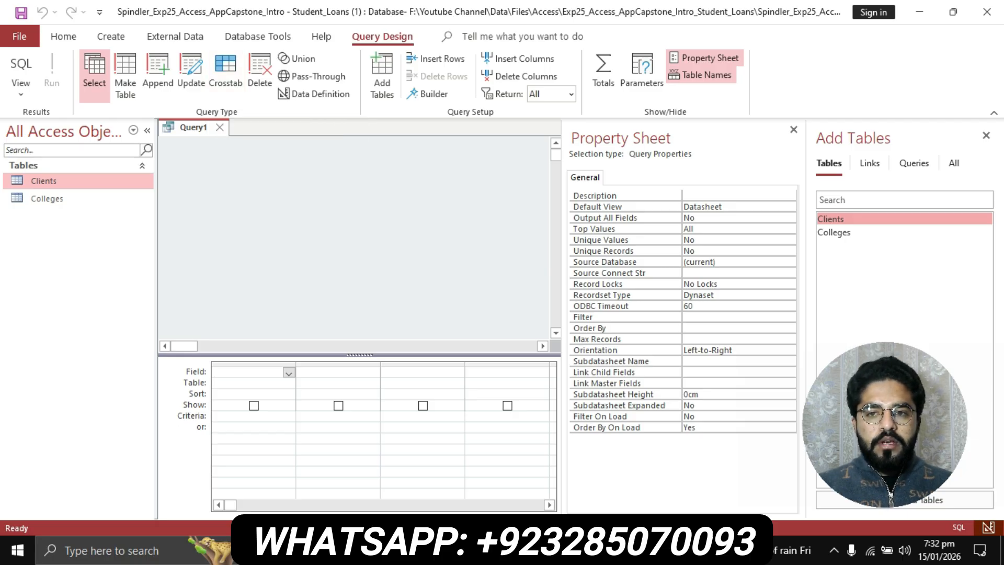
- Check the source table in the Word instructions, then in Access close the Property Sheet and add the Clients and Colleges tables to the query
key("alt+Tab")
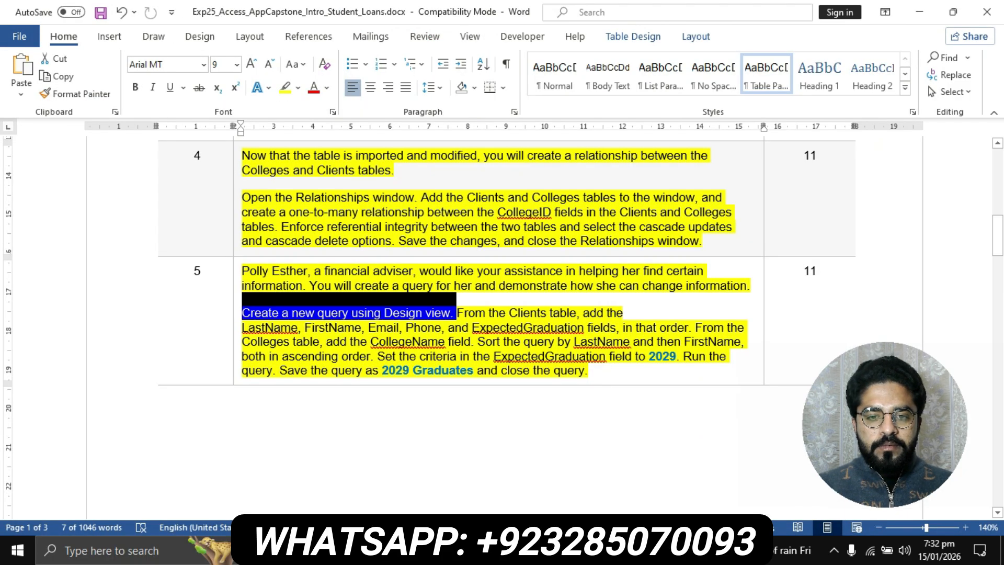
left_click(486, 313)
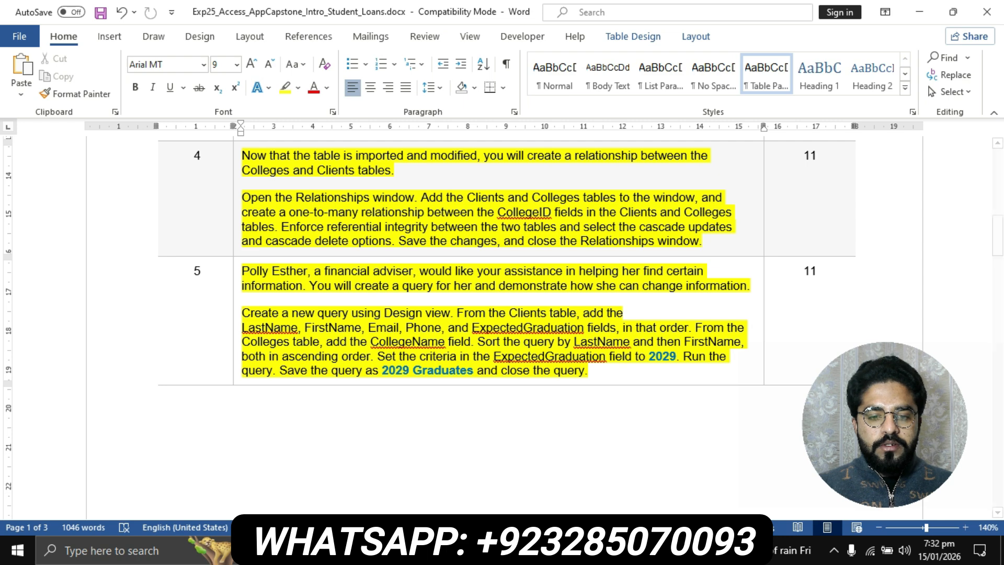
key("alt+Tab")
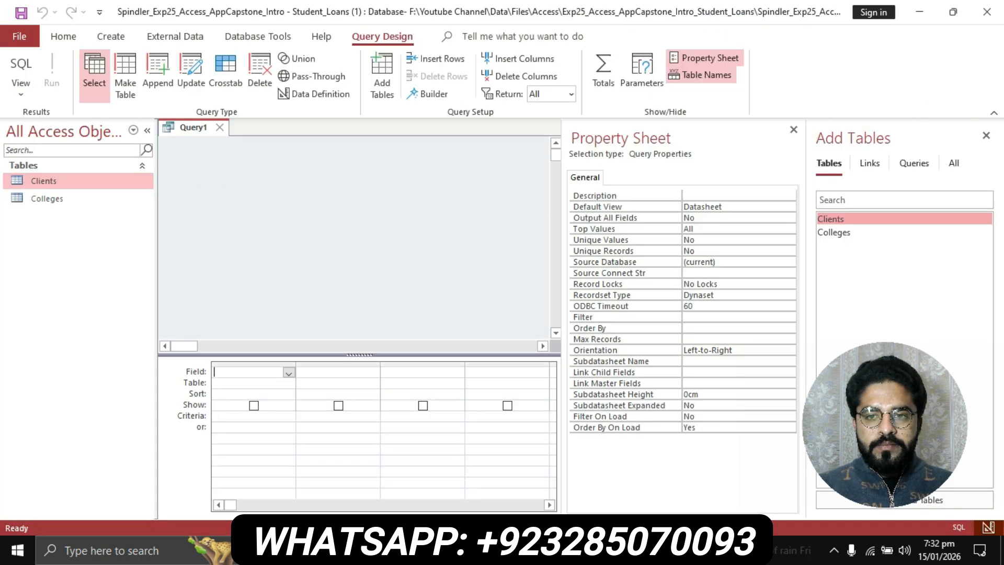
left_click(794, 129)
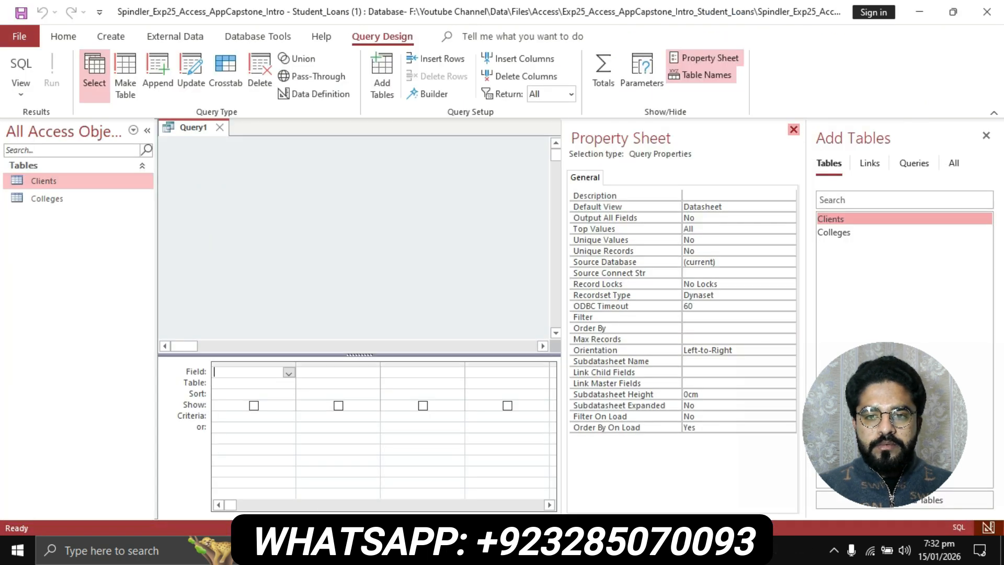
double_click(838, 219)
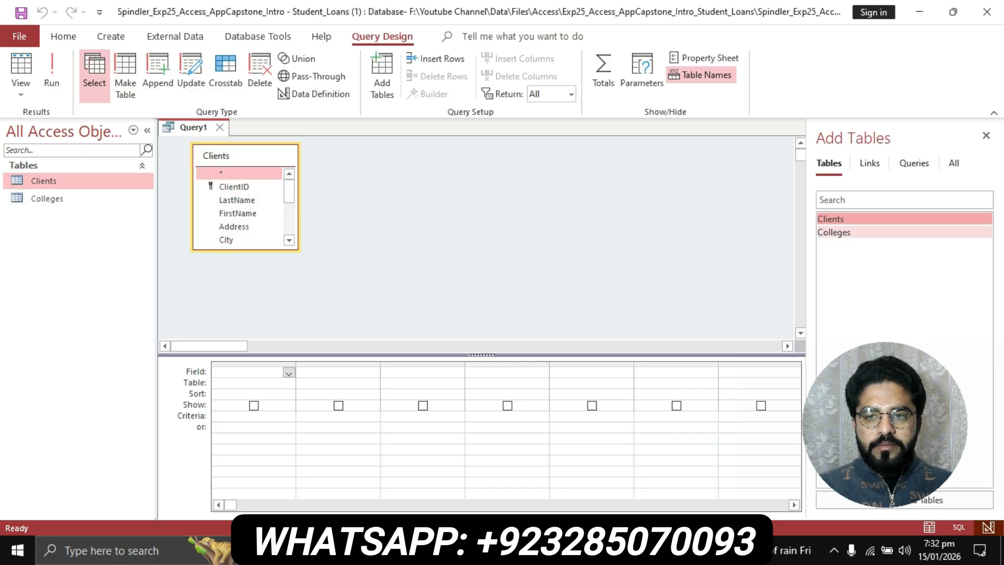
double_click(837, 233)
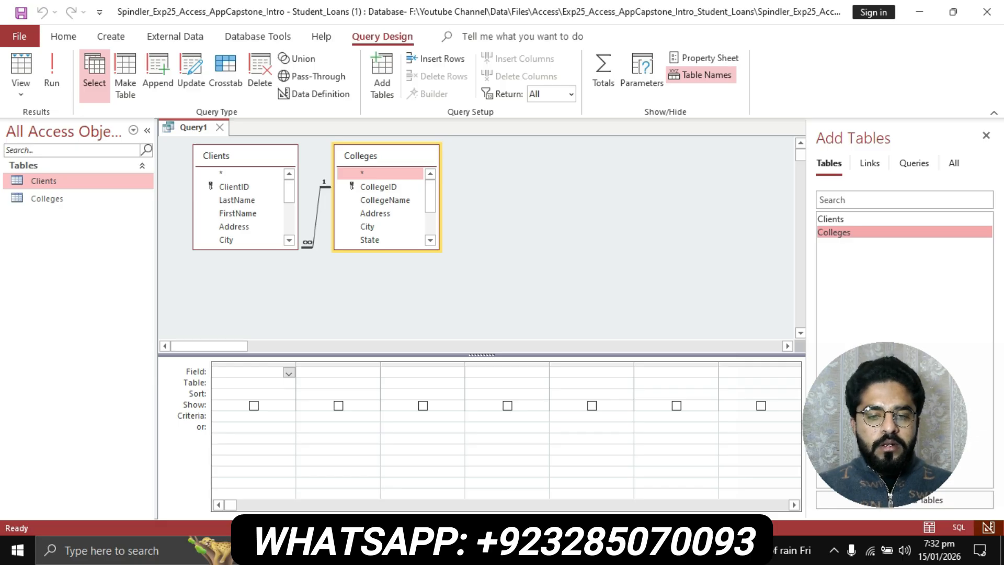
- Read the required field order in Word, then in Access add LastName from Clients as the query's first field
key("alt+Tab")
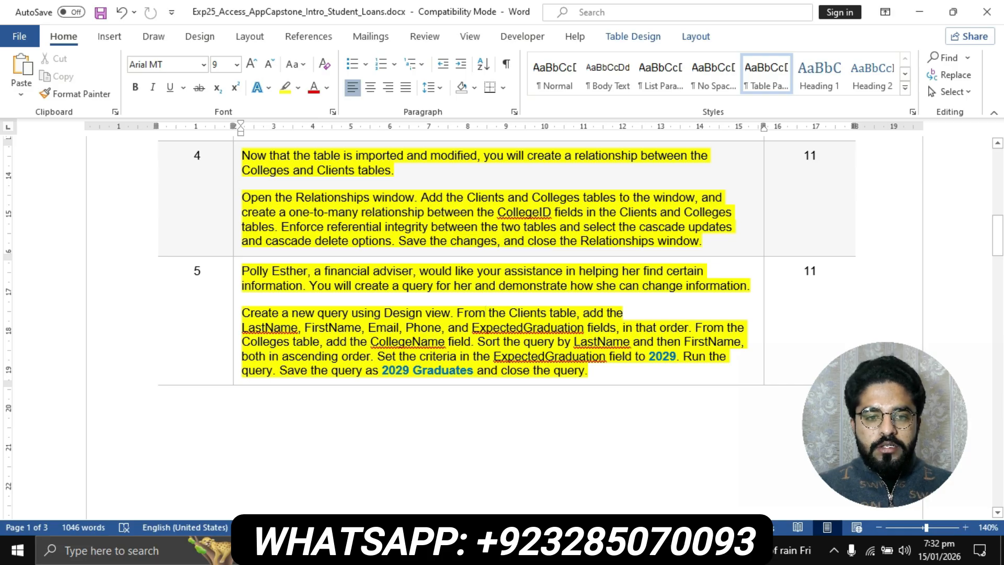
key("alt+Tab")
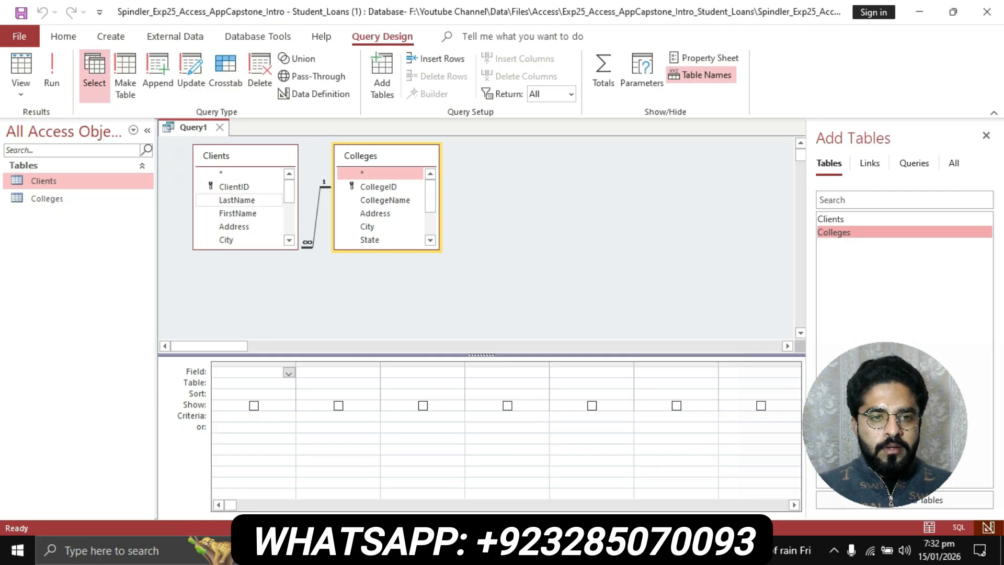
left_click(237, 201)
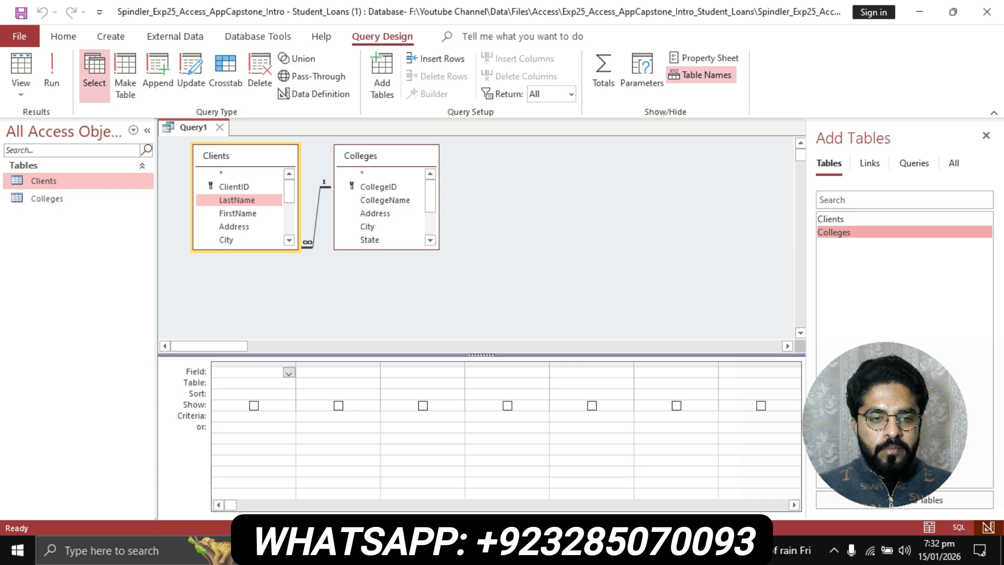
double_click(237, 200)
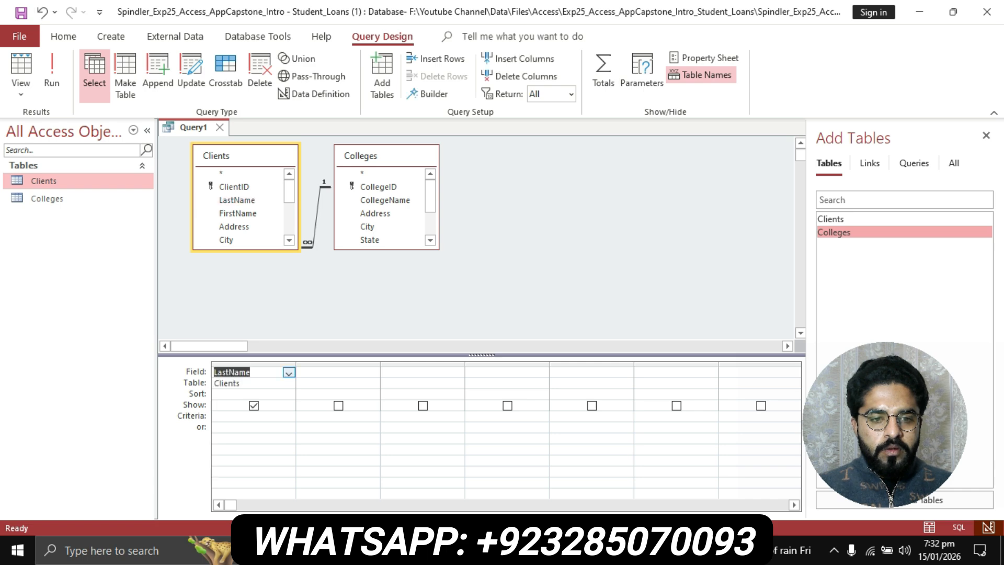
left_click(288, 373)
left_click(233, 404)
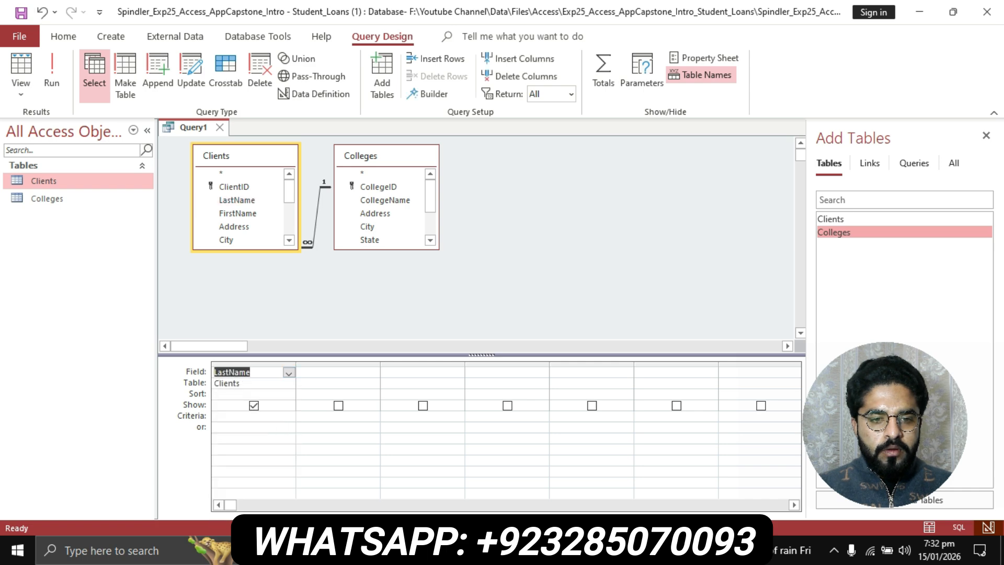
- Add FirstName from the Clients table as the second field in the query grid
left_click(373, 373)
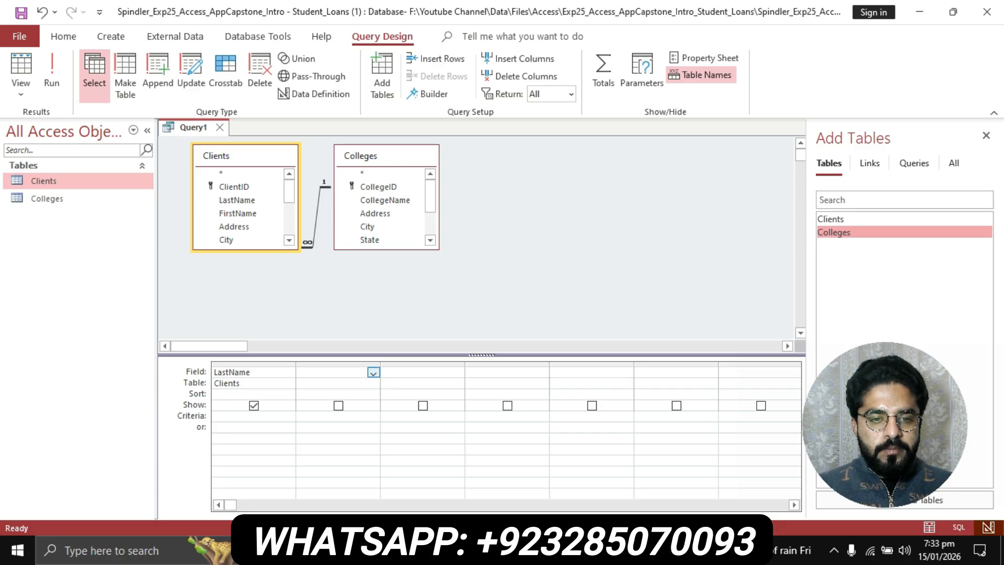
left_click(373, 373)
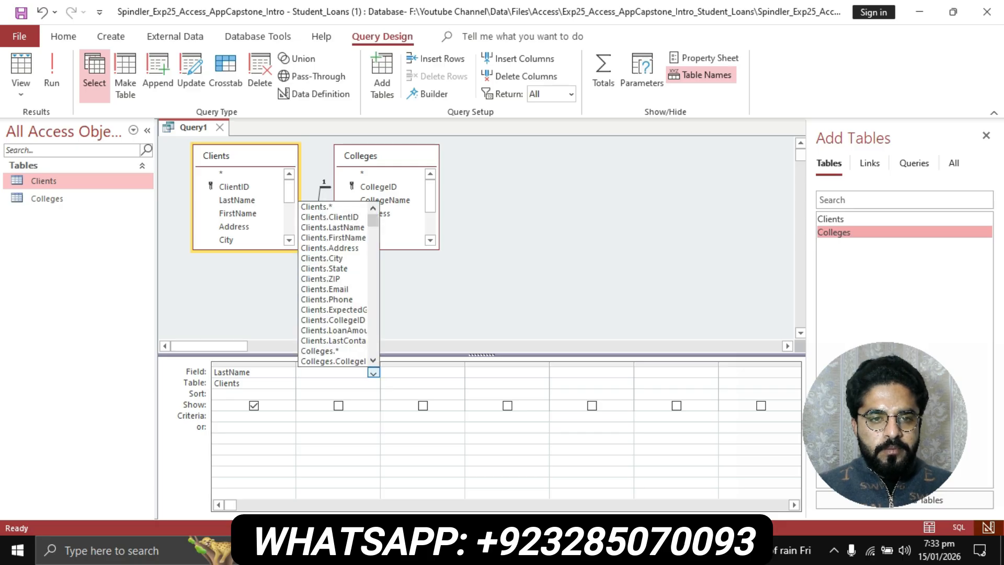
left_click(373, 372)
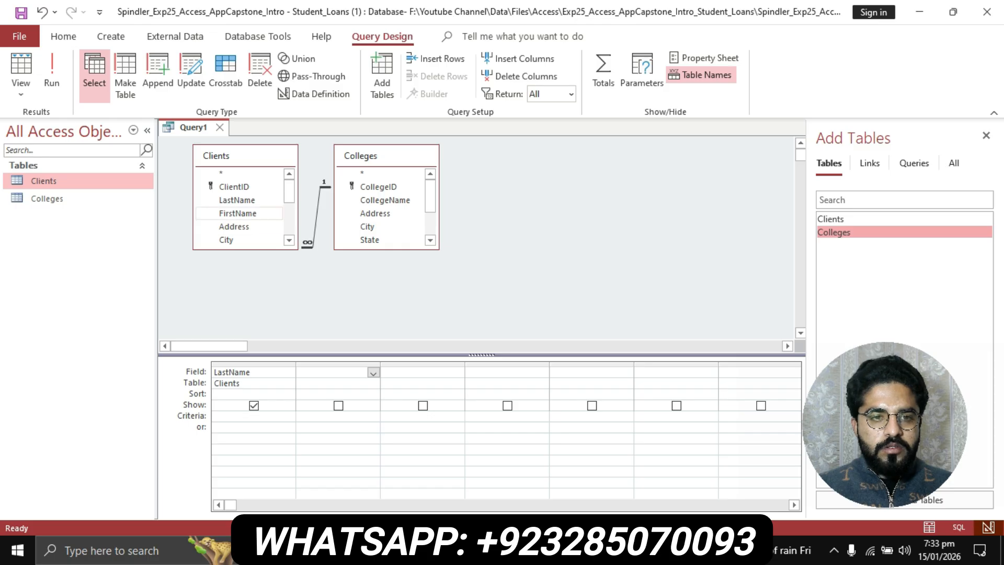
left_click(238, 214)
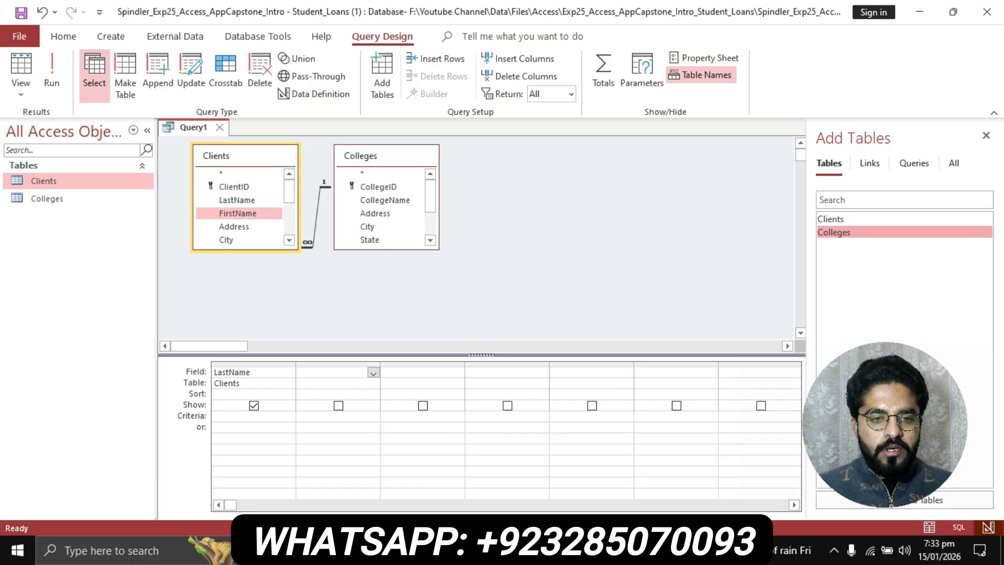
double_click(238, 214)
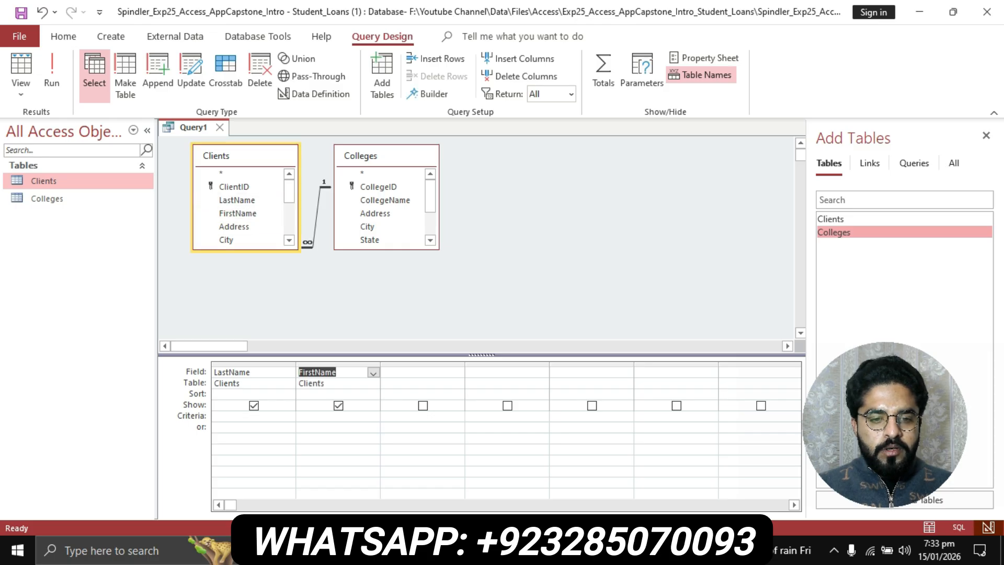
- Check the next fields in Word, then in Access add Email and Phone from Clients to the query grid
key("alt+Tab")
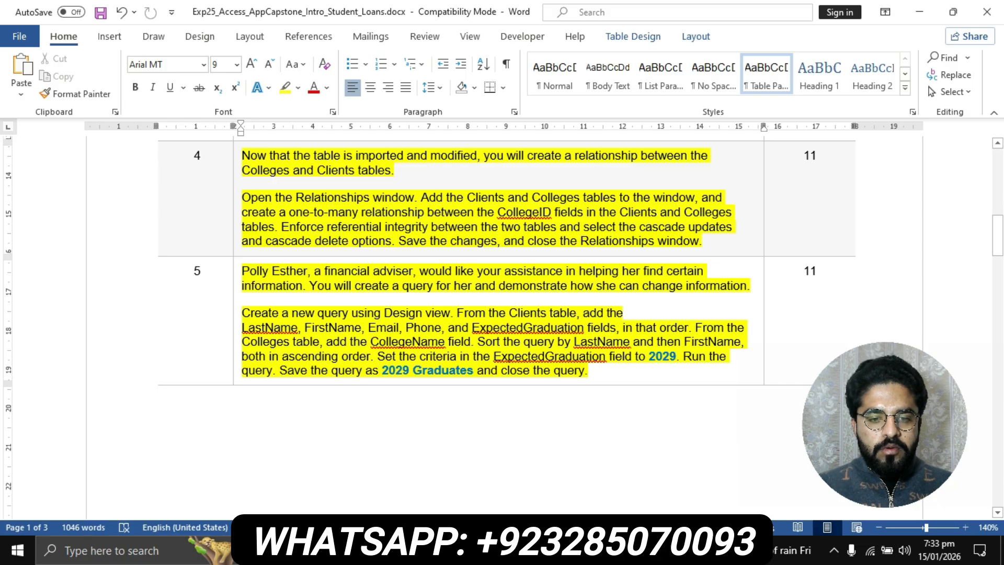
key("alt+Tab")
scroll(240, 207, "down", 2)
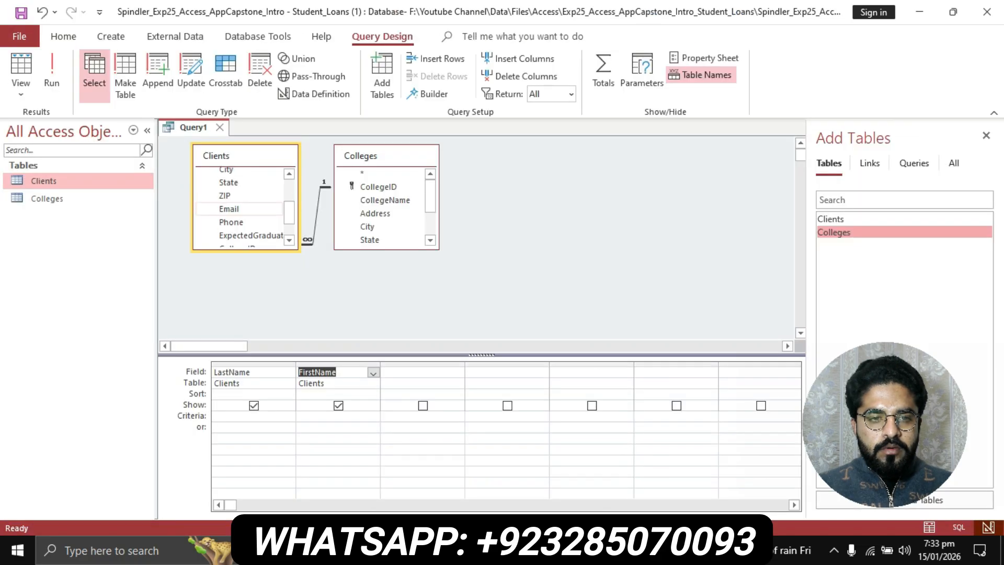
left_click(230, 209)
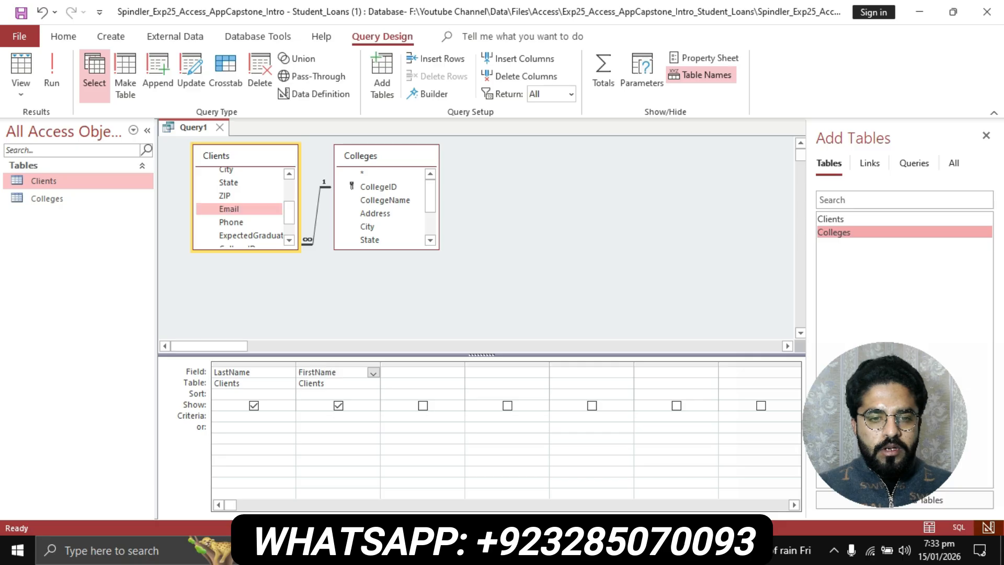
double_click(229, 209)
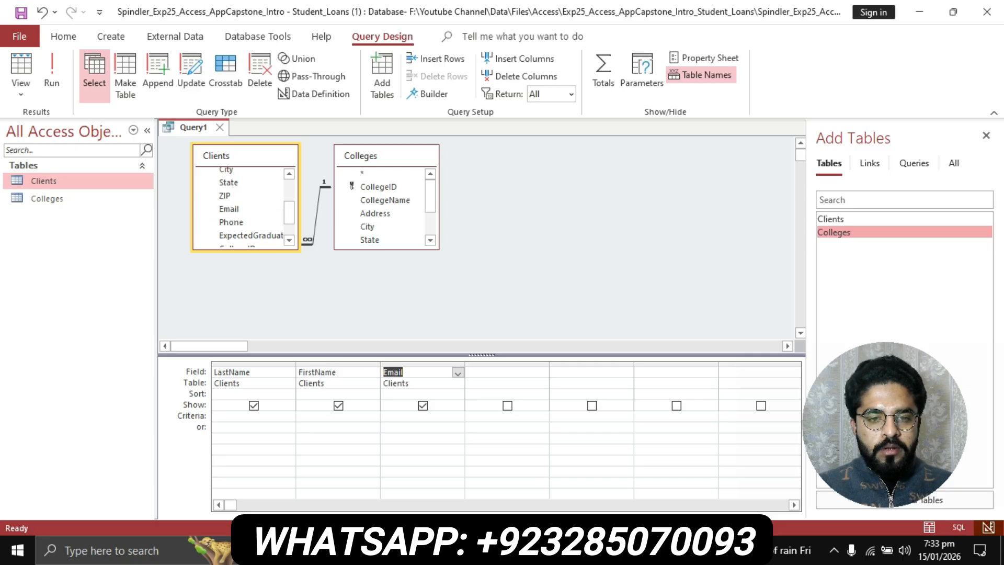
left_click(231, 223)
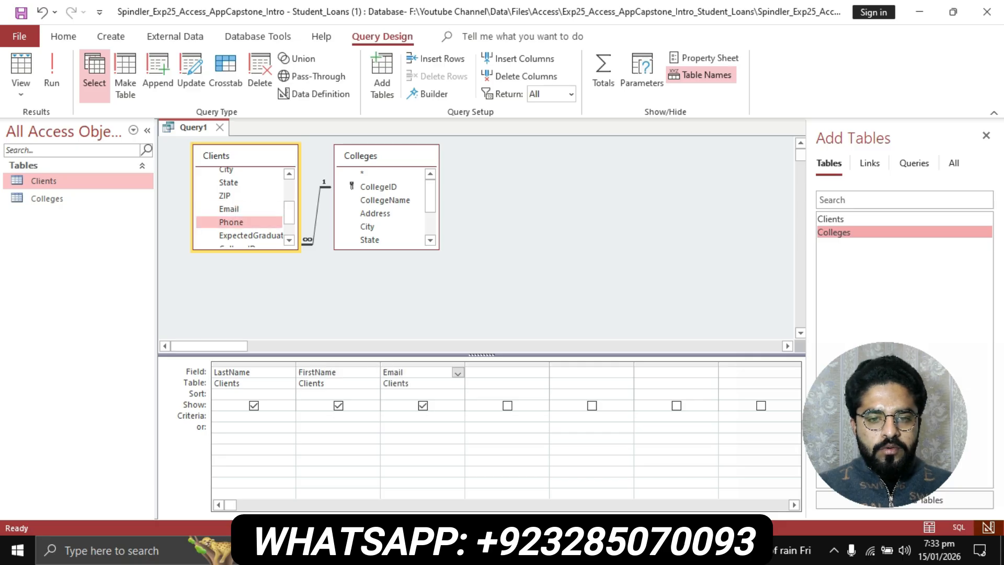
double_click(231, 222)
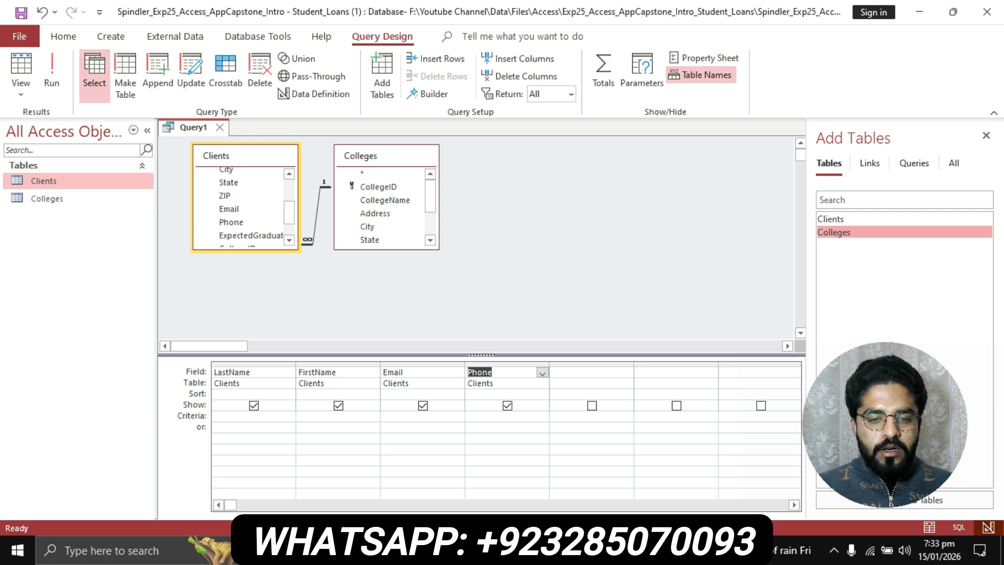
- Check the last Clients field in Word, then in Access add ExpectedGraduation to the column after Phone
key("alt+Tab")
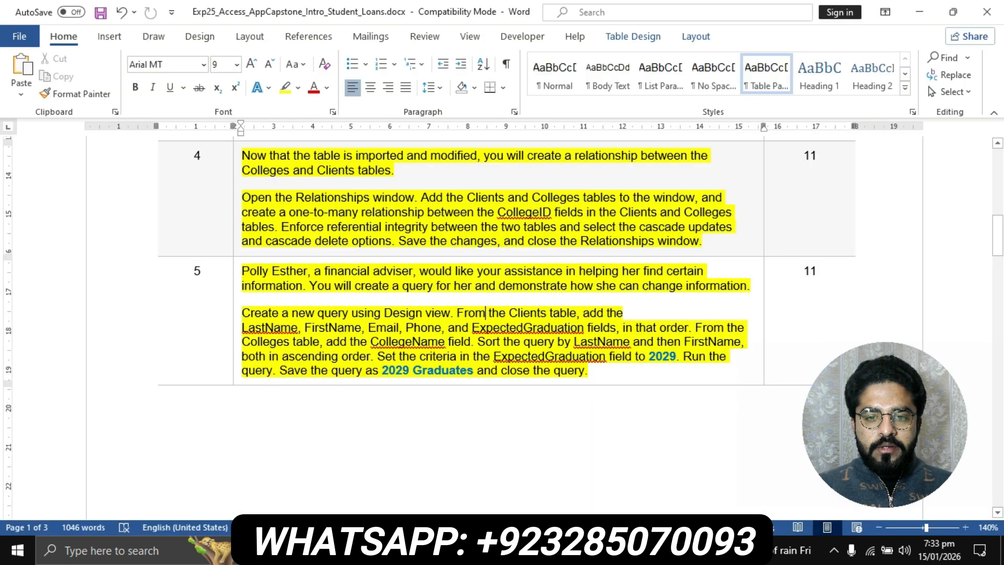
key("alt+Tab")
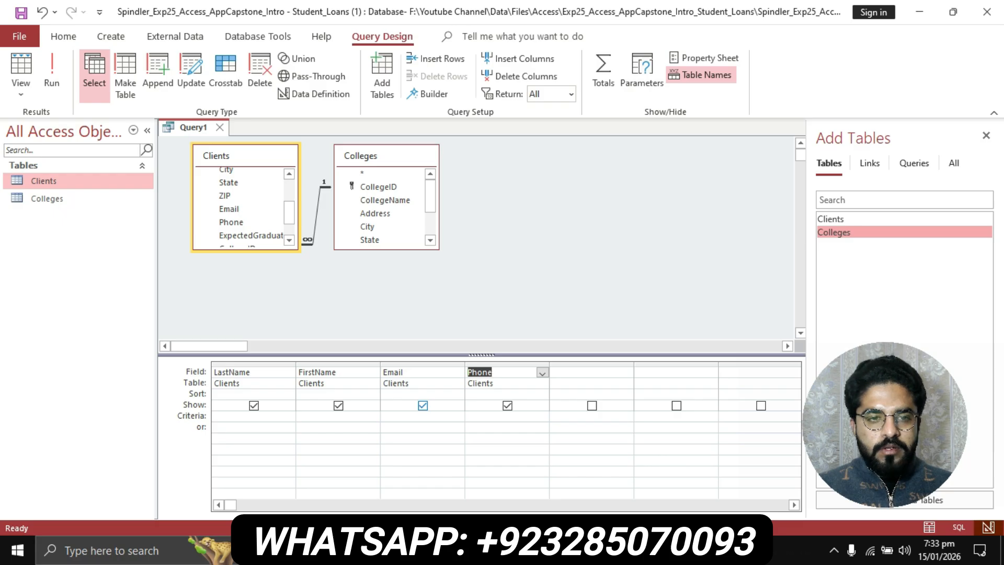
left_click(251, 235)
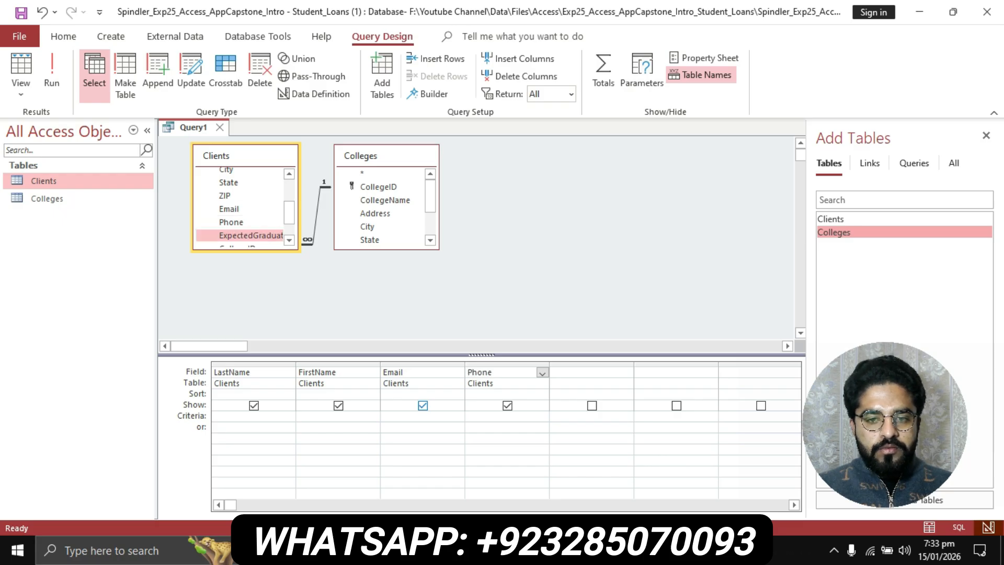
left_click_drag(251, 235, 591, 373)
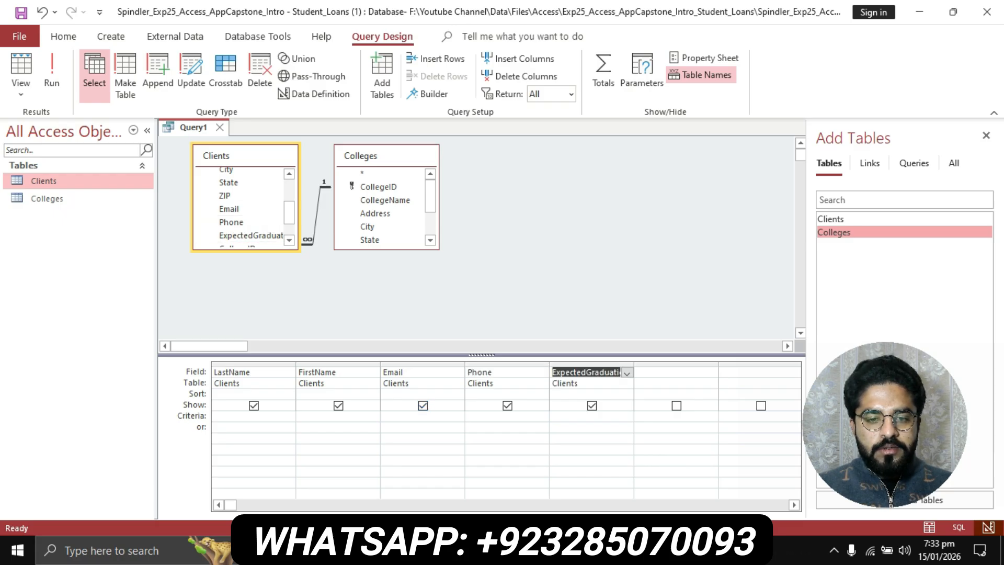
- Check the required Colleges field in the Word instructions, then in Access add CollegeName from Colleges to the column after ExpectedGraduation
key("alt+Tab")
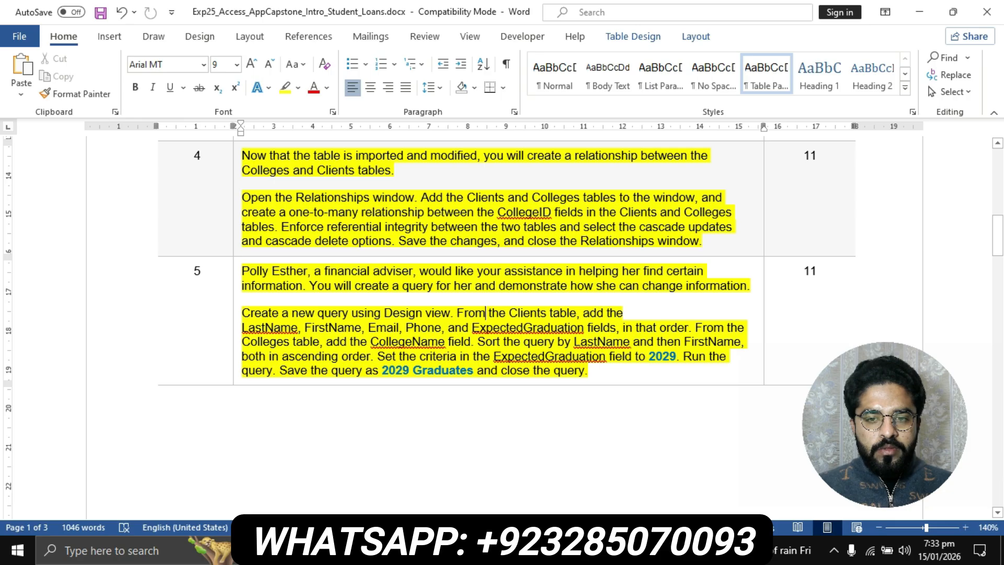
scroll(508, 261, "down", 1)
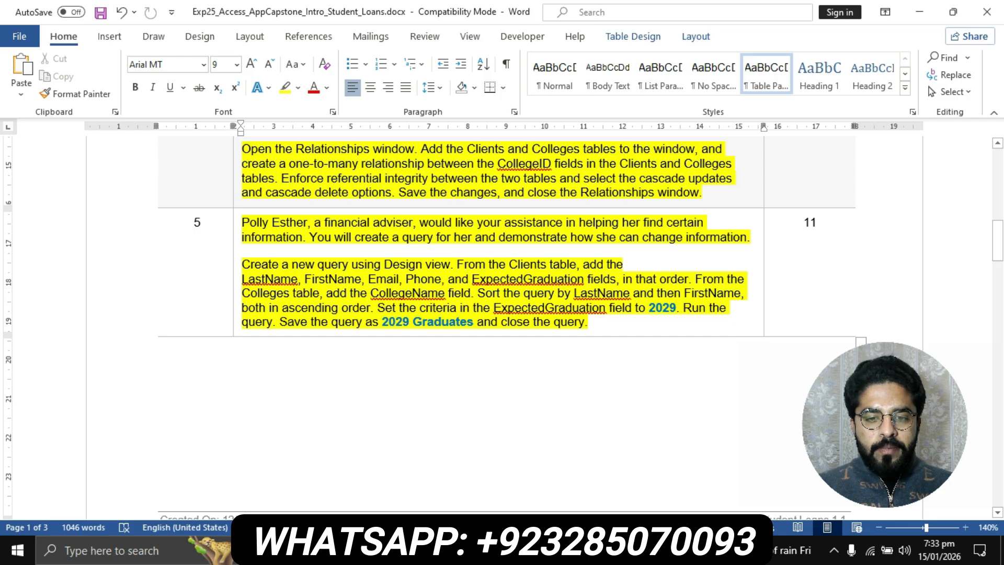
key("alt+Tab")
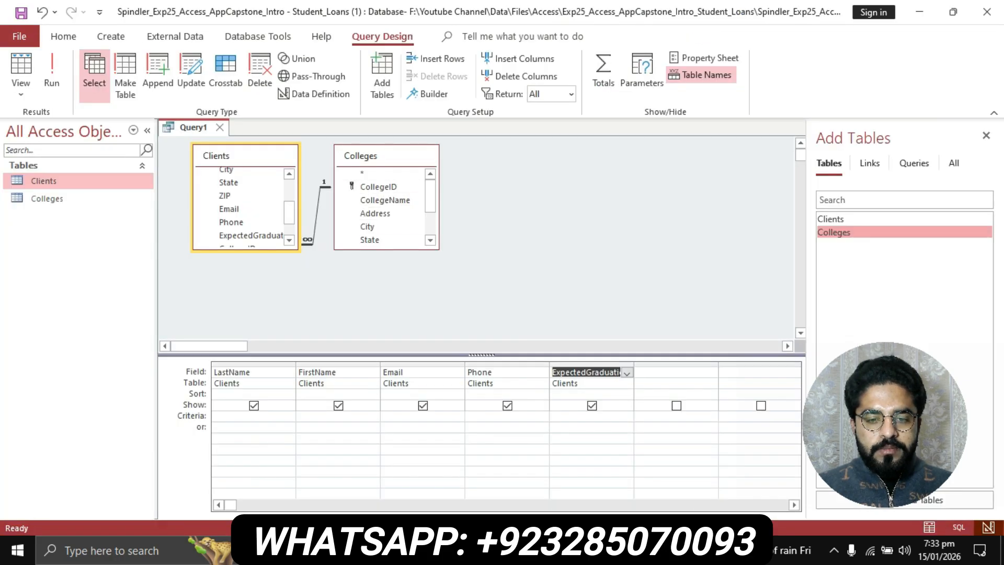
key("alt+Tab")
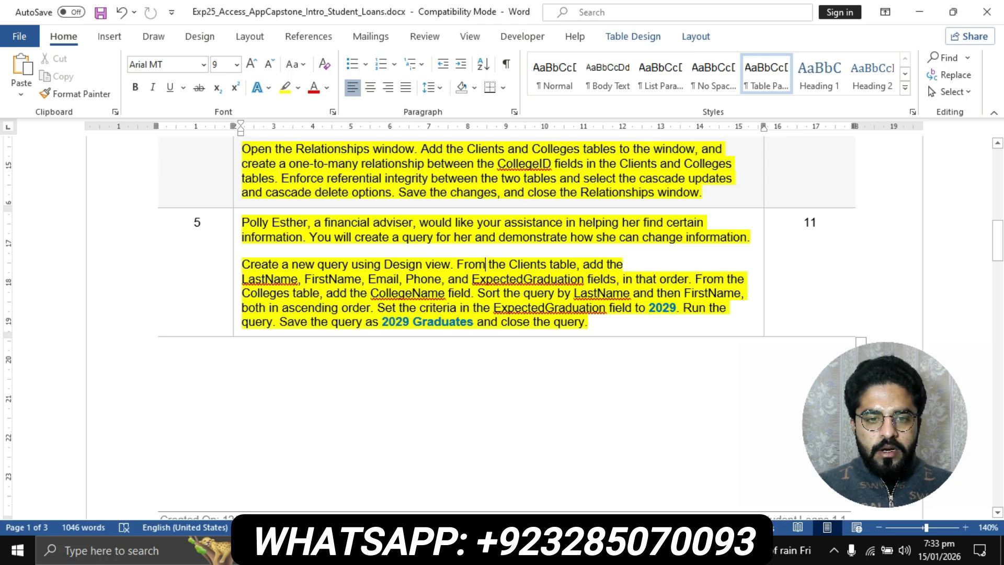
left_click_drag(371, 293, 452, 293)
key("alt+Tab")
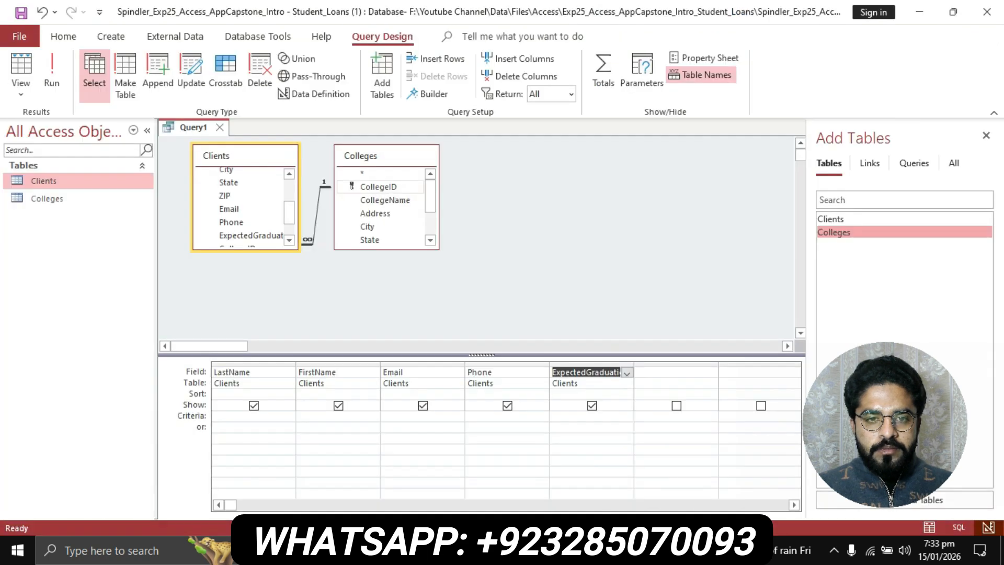
left_click(385, 201)
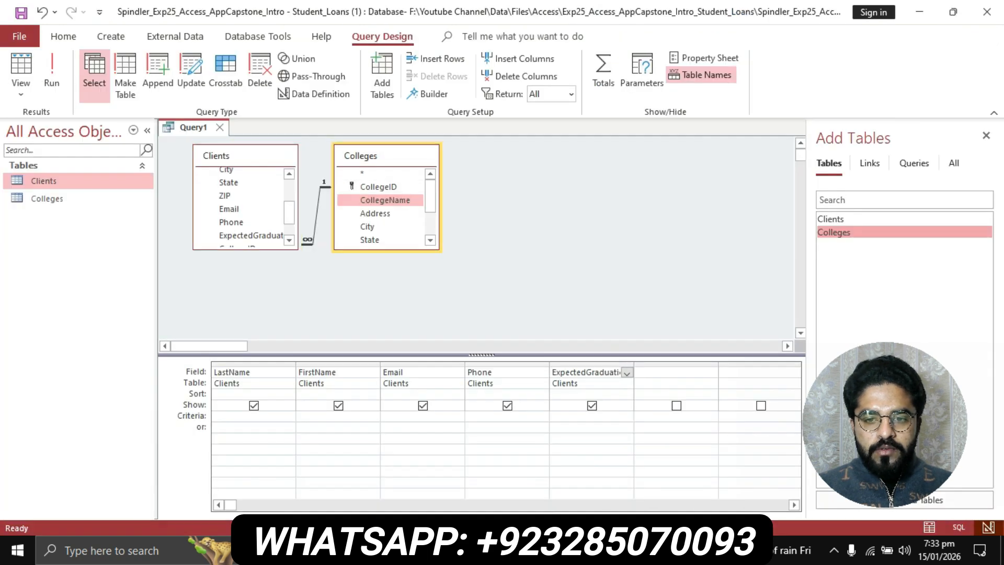
double_click(385, 200)
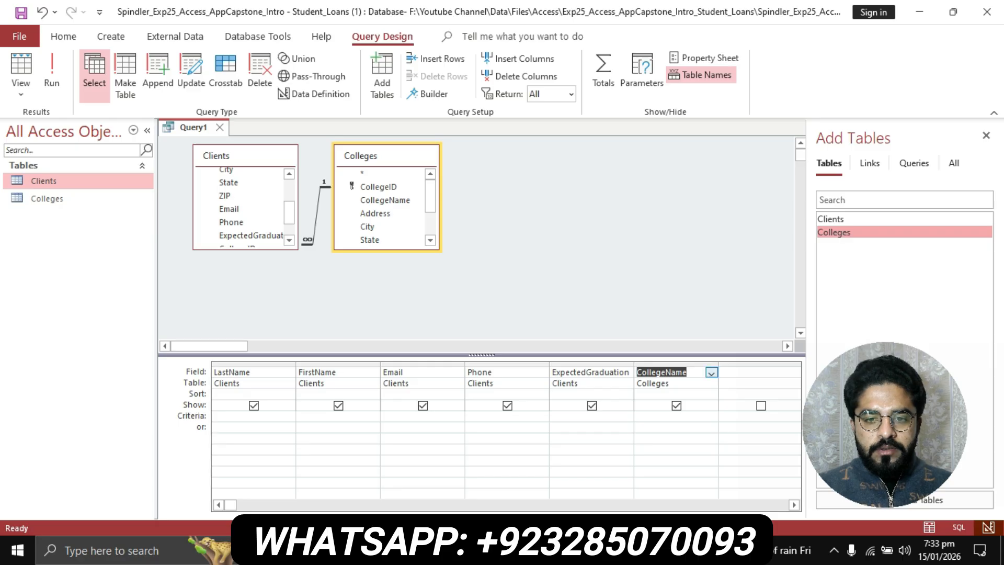
- Read the sorting instruction in Word, then in Access sort the query by LastName and FirstName, both Ascending
key("alt+Tab")
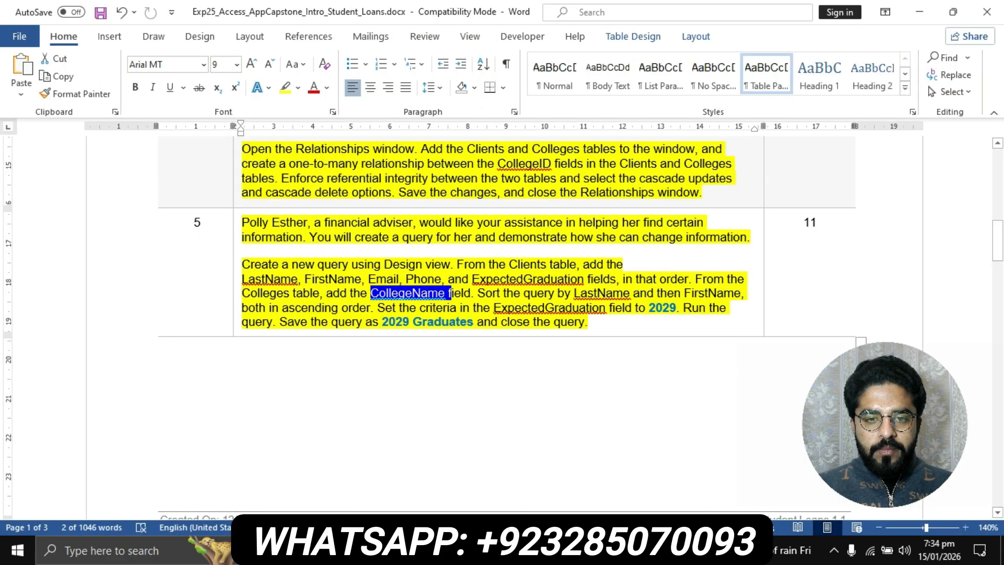
left_click(478, 293)
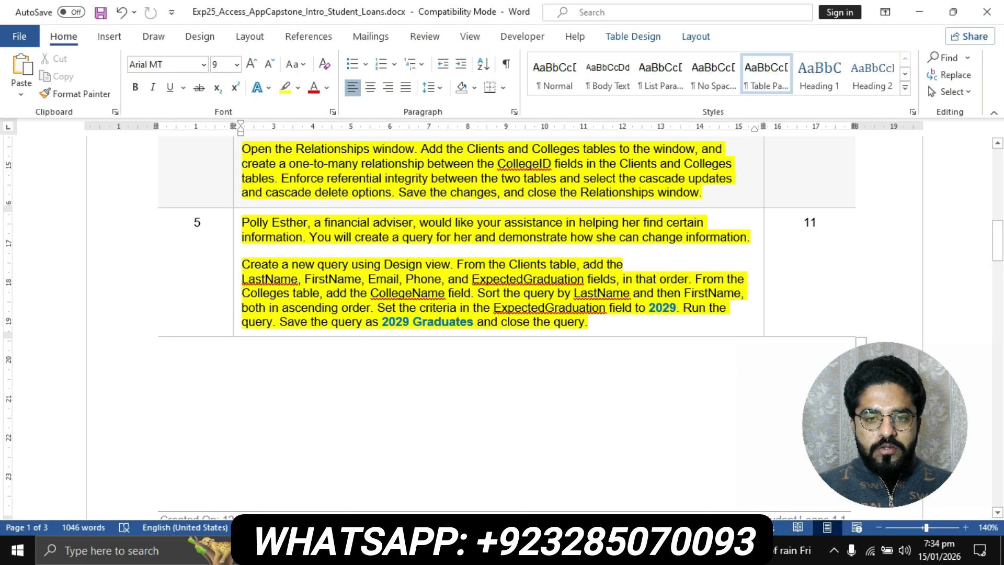
left_click_drag(478, 293, 377, 308)
left_click(546, 307)
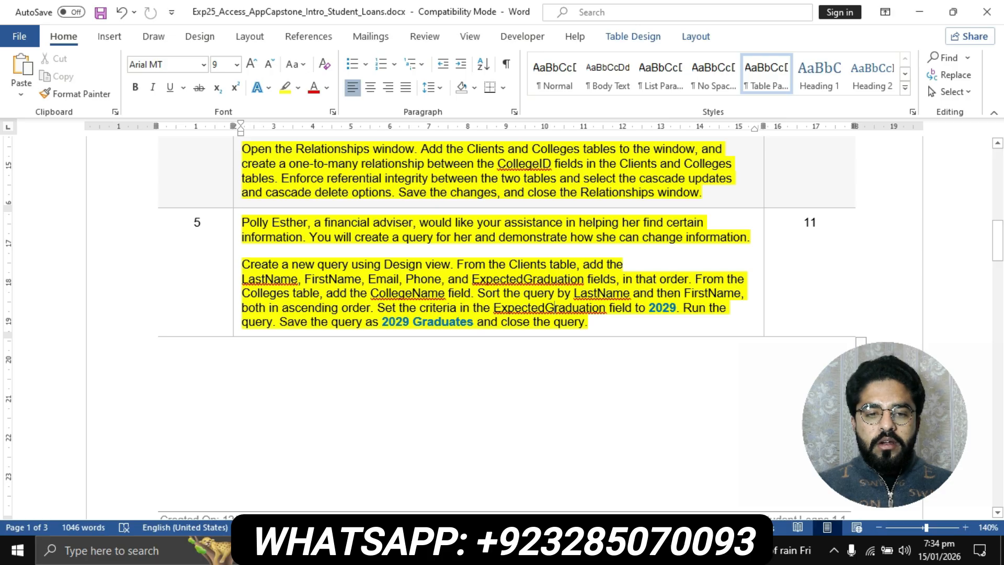
key("alt+Tab")
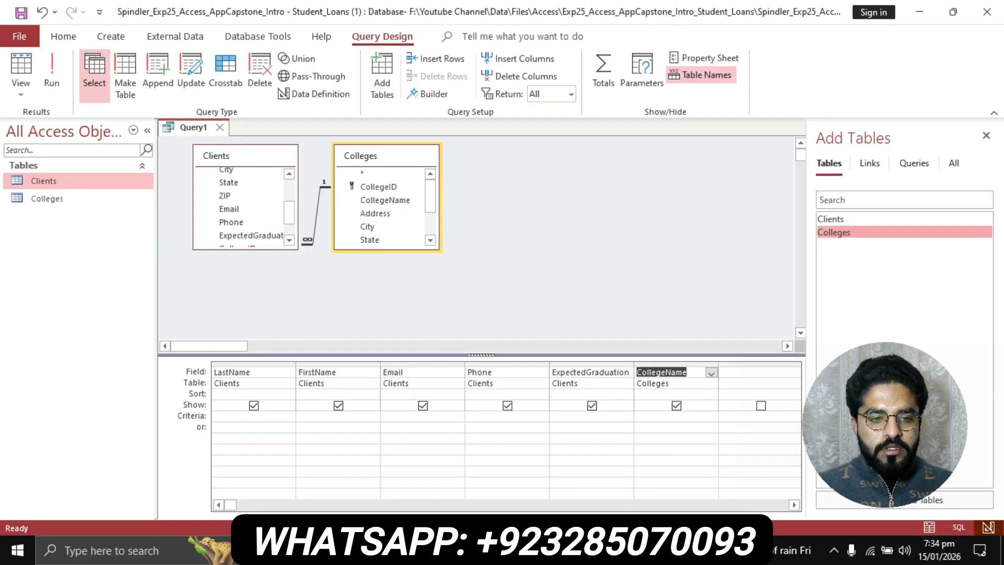
left_click(270, 394)
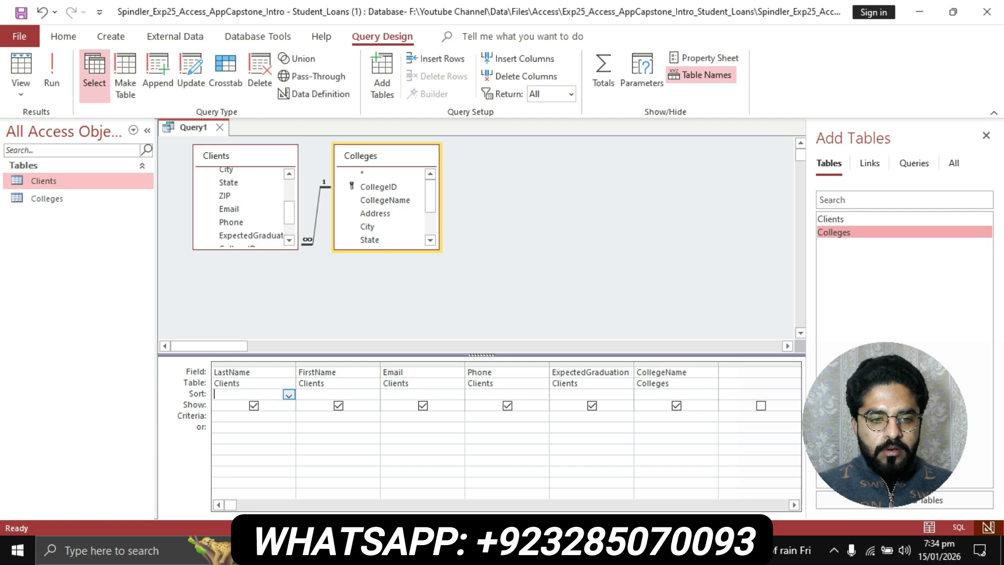
left_click(288, 395)
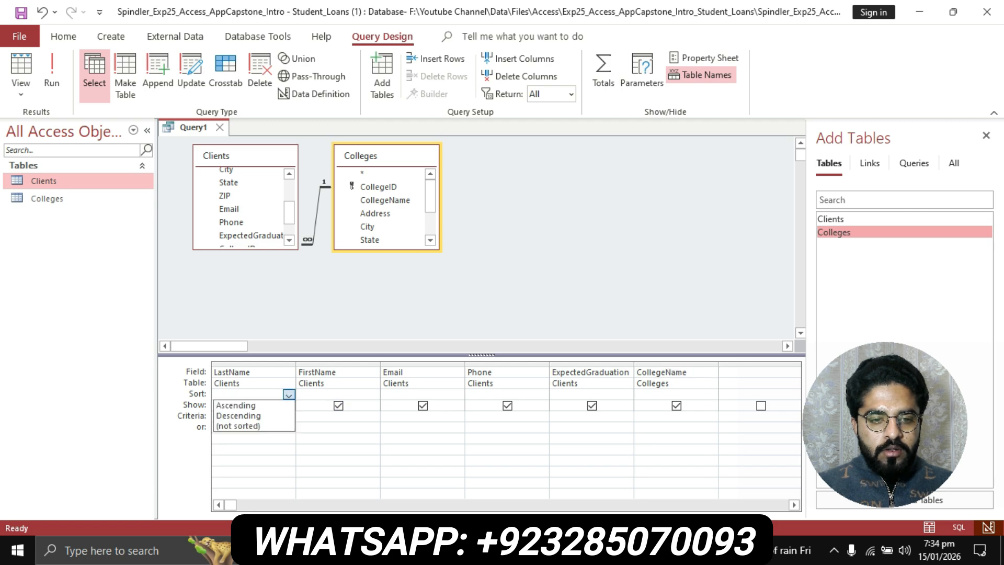
key("Return")
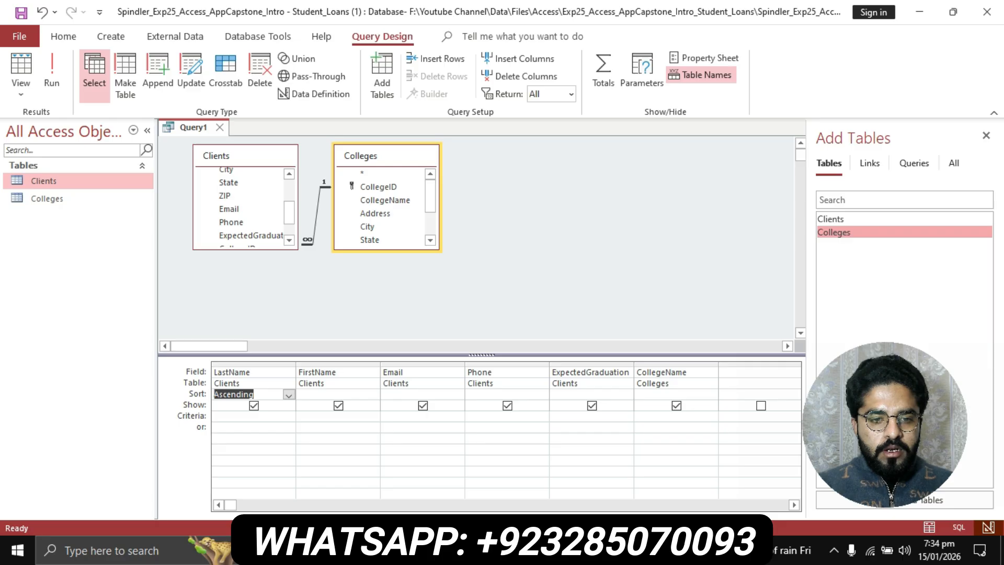
left_click(372, 395)
left_click(373, 395)
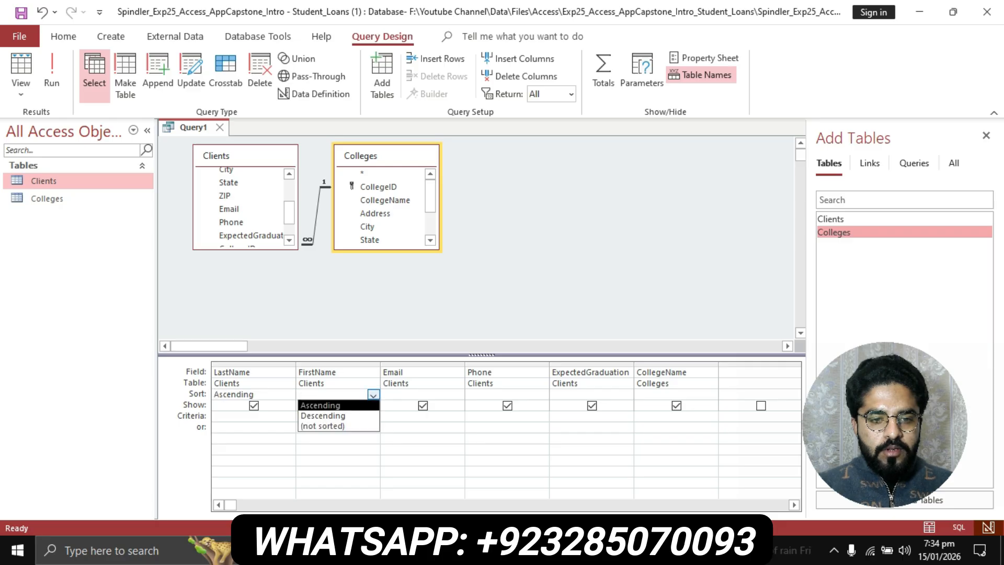
key("Return")
- Check the criteria instruction in Word, then in Access set the ExpectedGraduation criteria to 2029
key("alt+Tab")
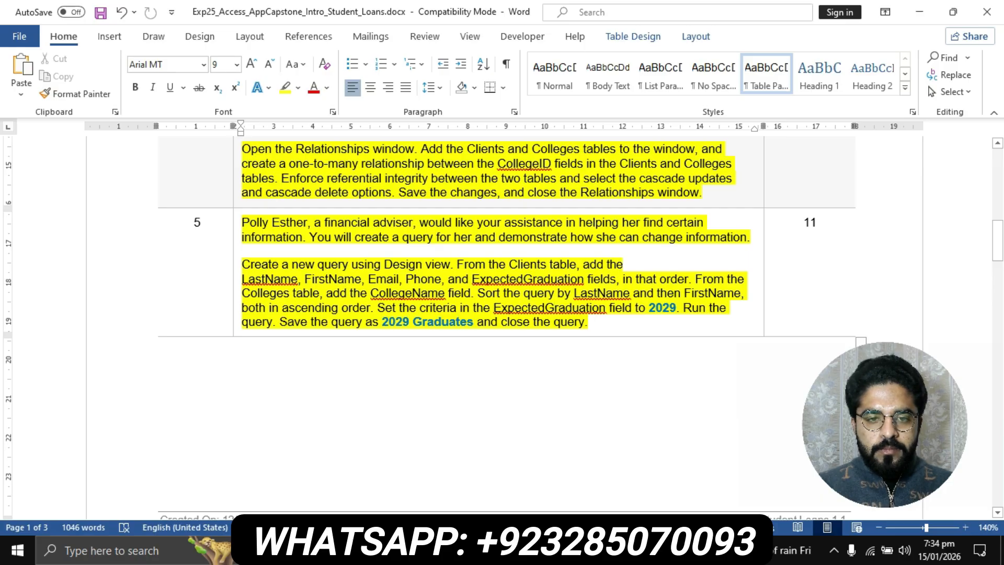
left_click_drag(377, 308, 678, 309)
left_click(663, 309)
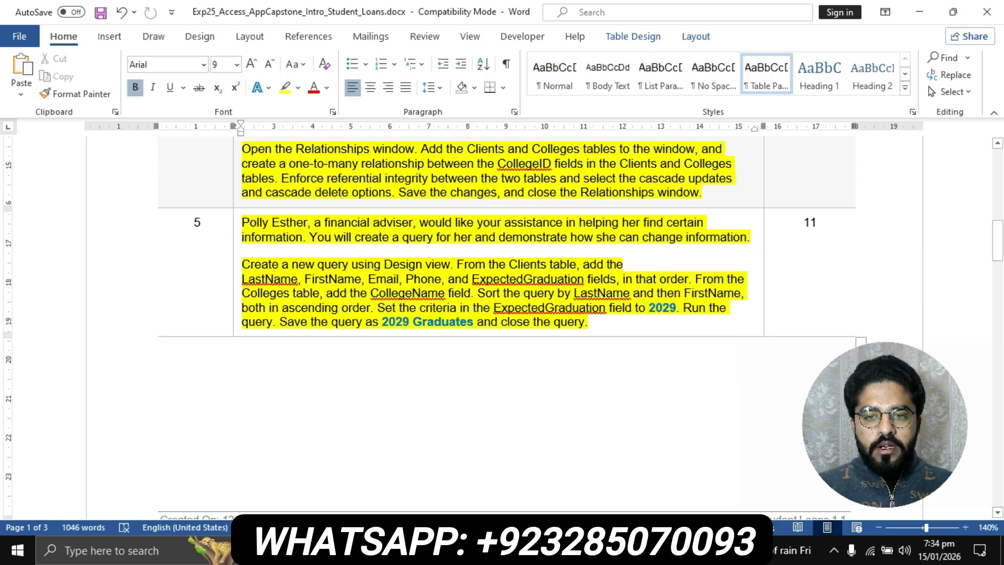
double_click(662, 309)
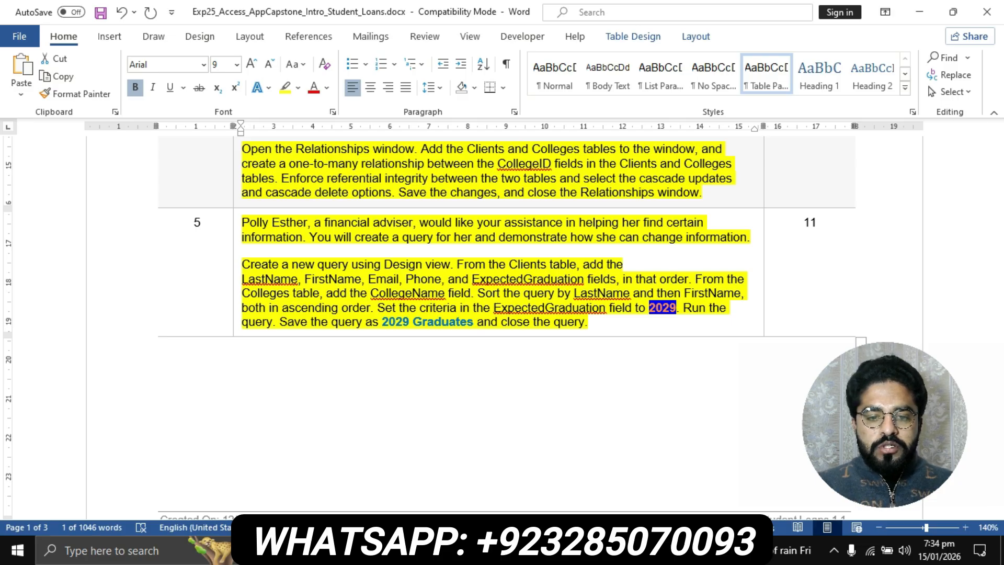
key("alt+Tab")
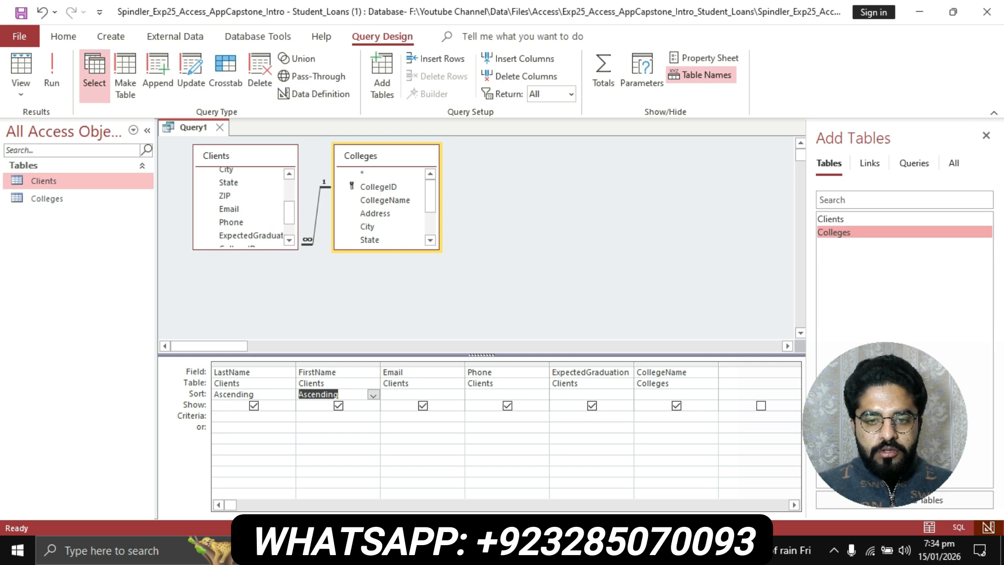
left_click(583, 417)
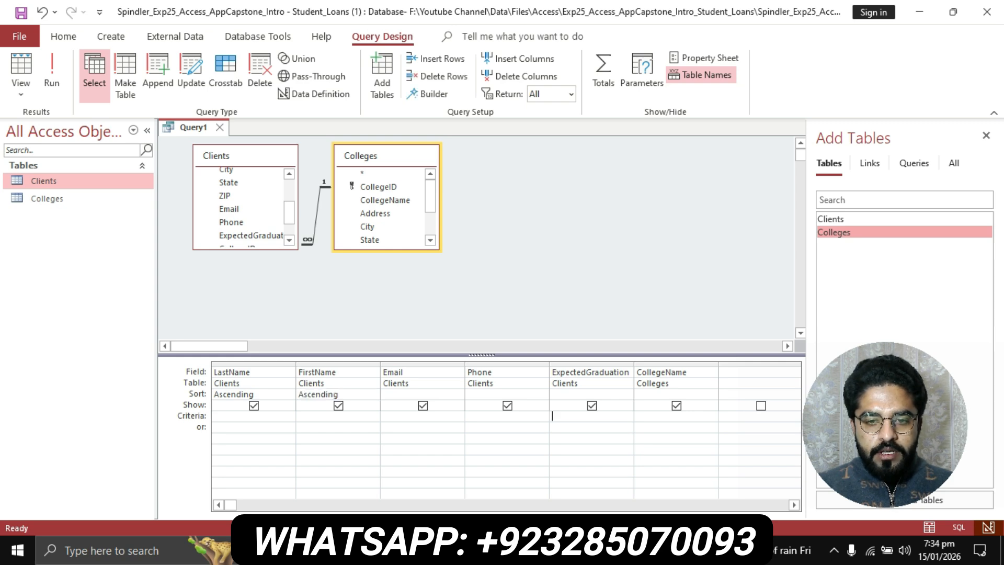
type("2029")
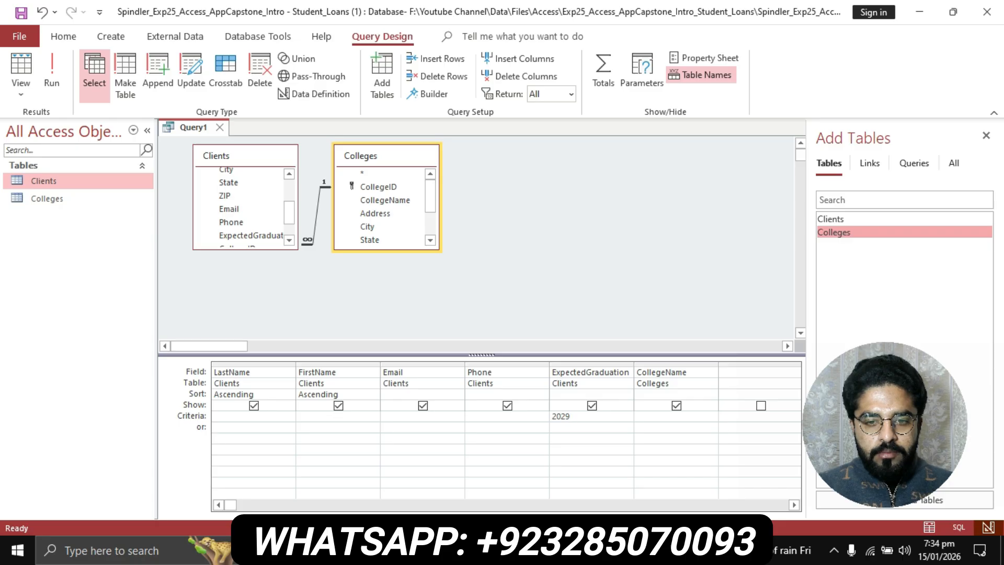
left_click(583, 438)
- Copy the query name 2029 Graduates from the Word instructions, then run the query in Access
key("alt+Tab")
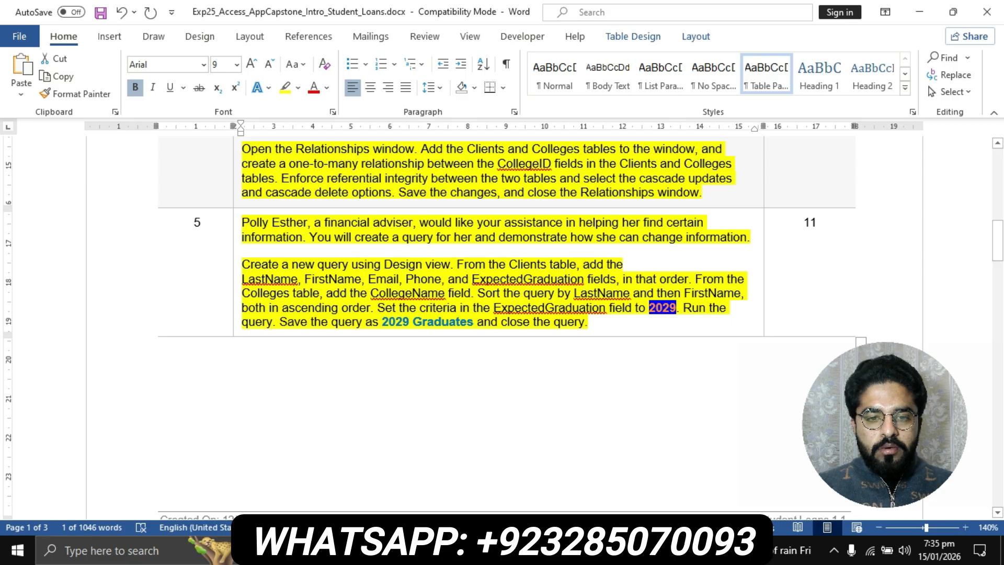
left_click_drag(382, 322, 477, 322)
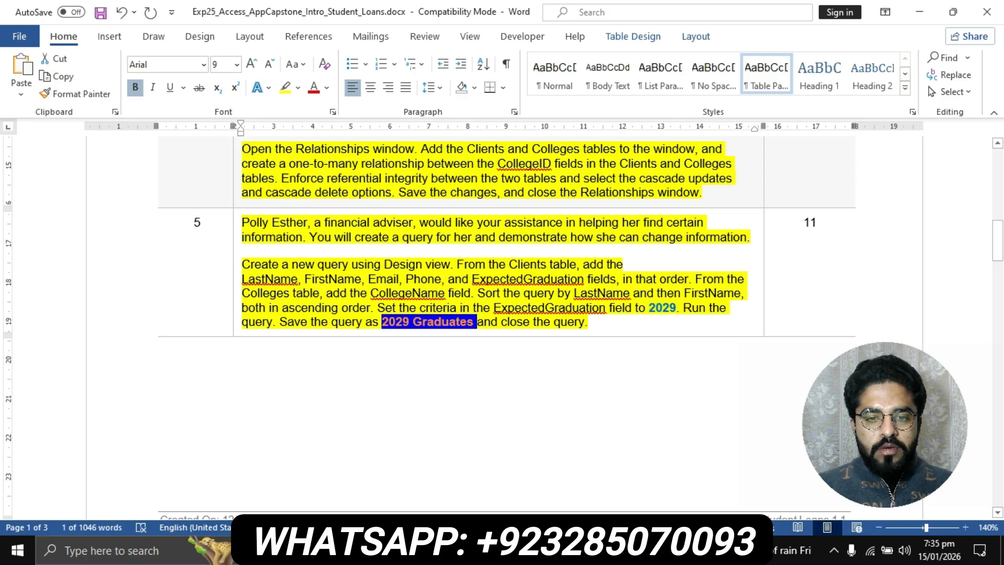
key("ctrl+c")
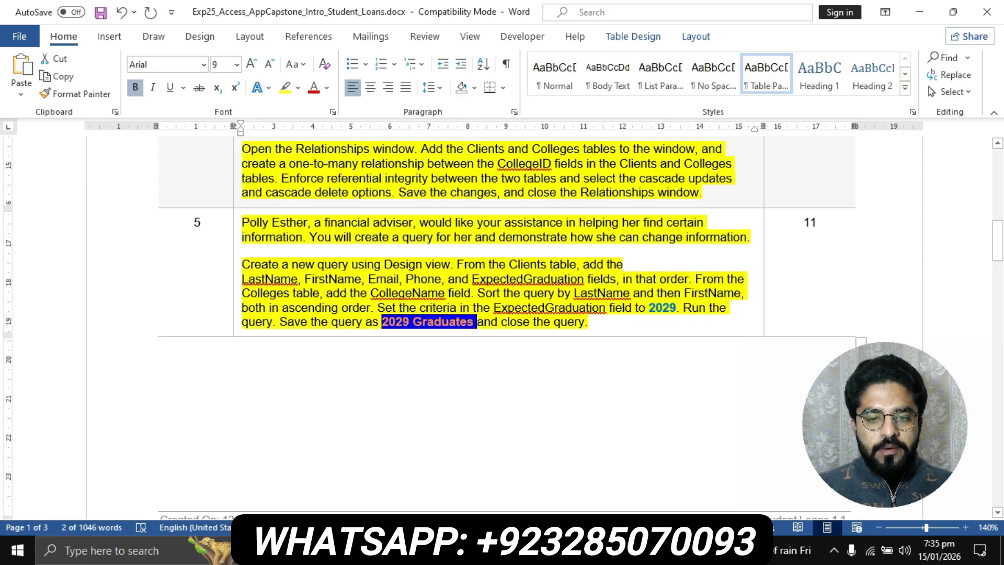
key("alt+Tab")
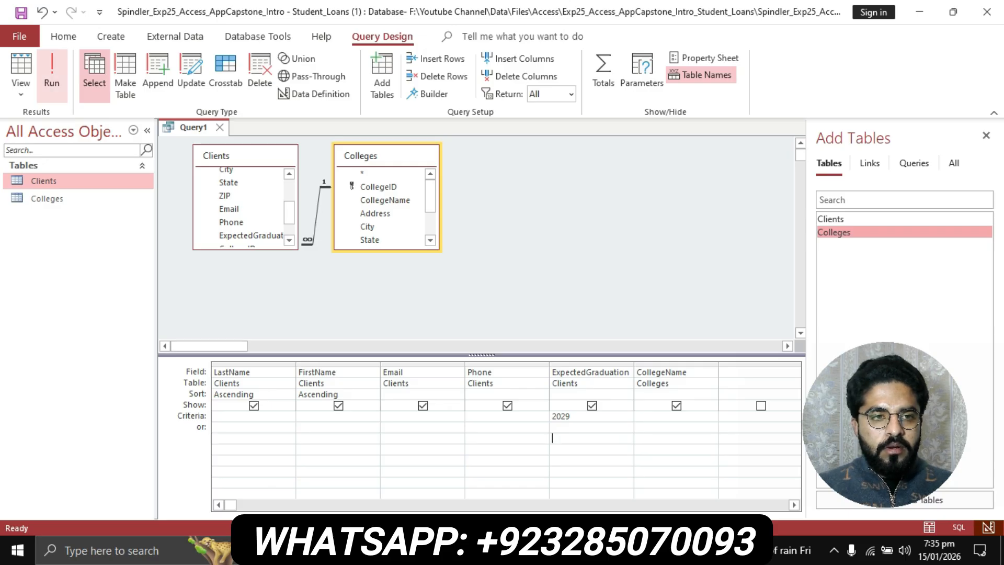
left_click(52, 73)
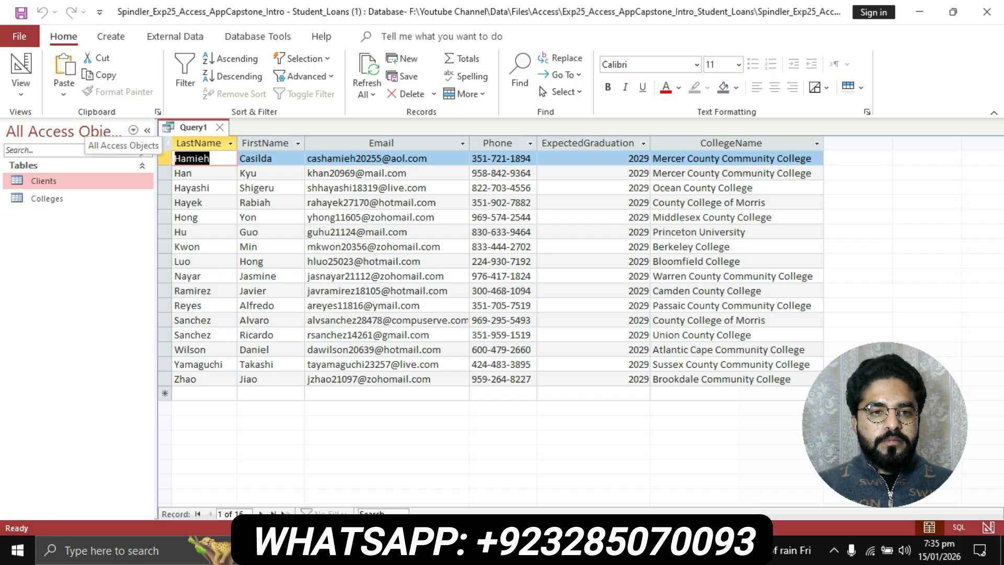
- Save the query as 2029 Graduates
right_click(198, 127)
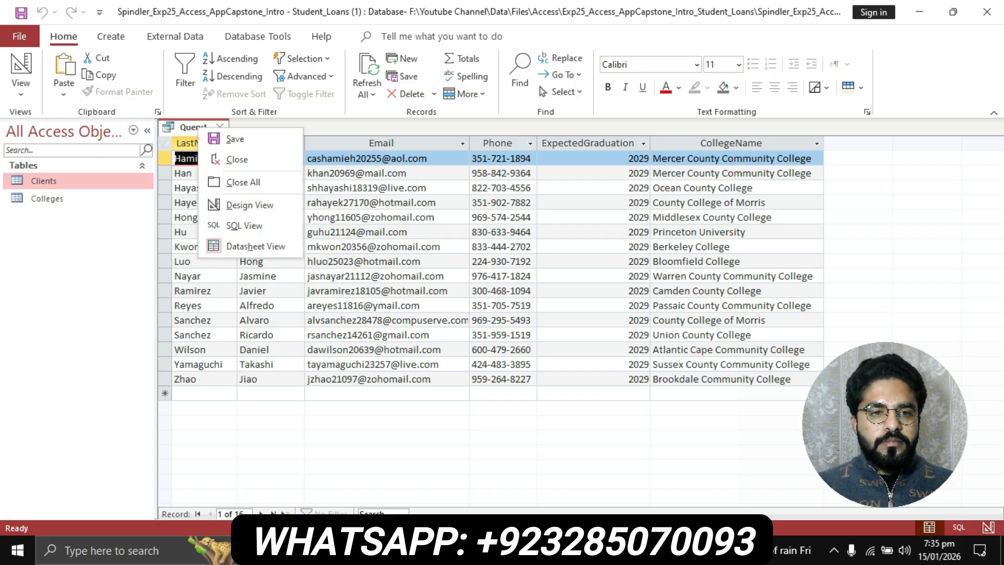
left_click(234, 139)
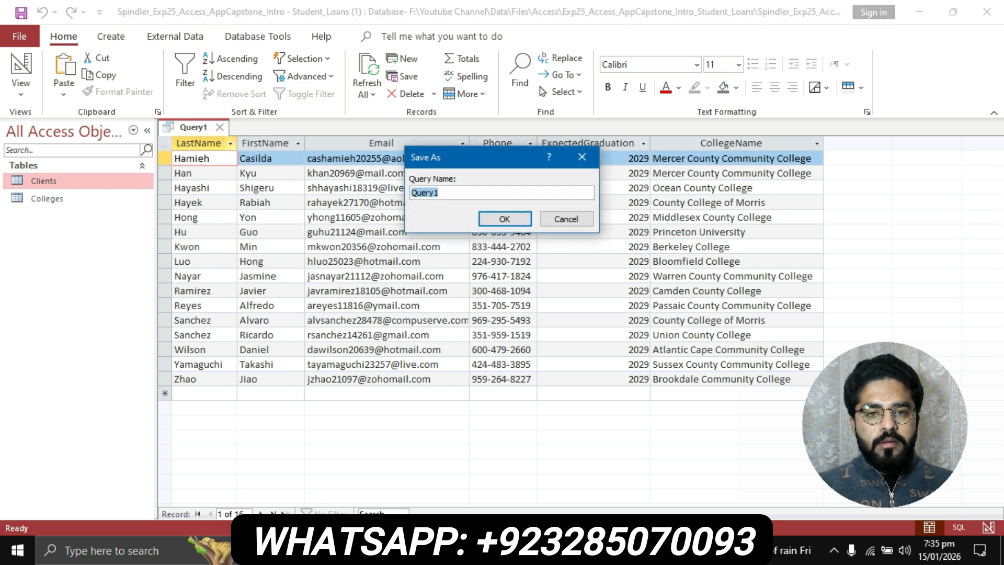
type("2029 Graduates")
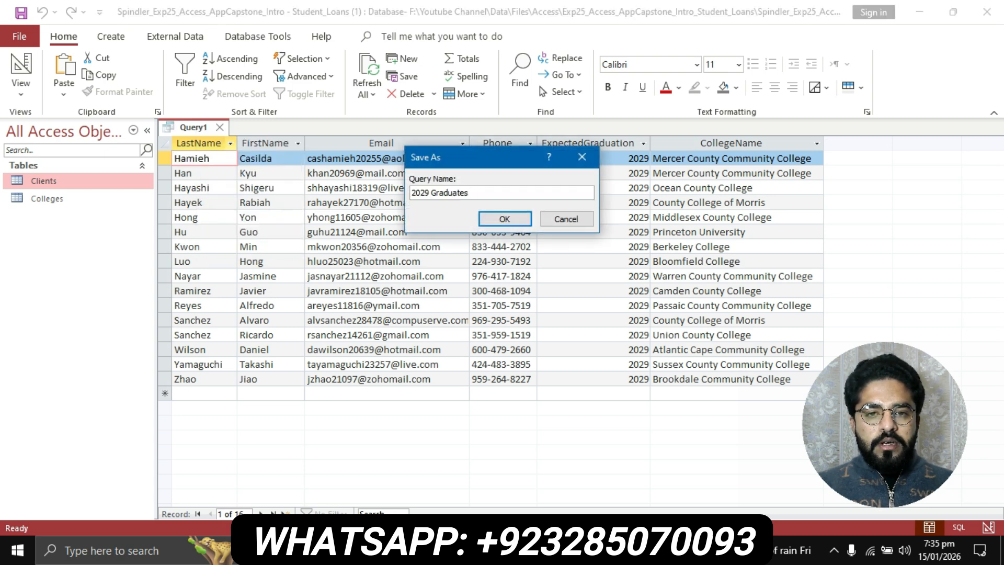
key("Return")
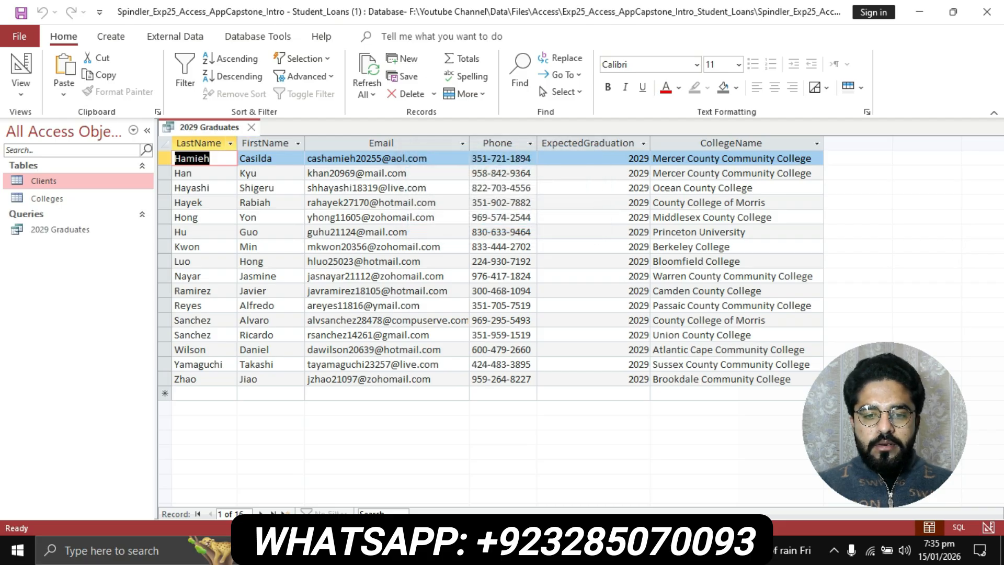
- Switch to the Word instructions and look through the remaining project steps 6 to 12, then return to the document's beginning
key("alt+Tab")
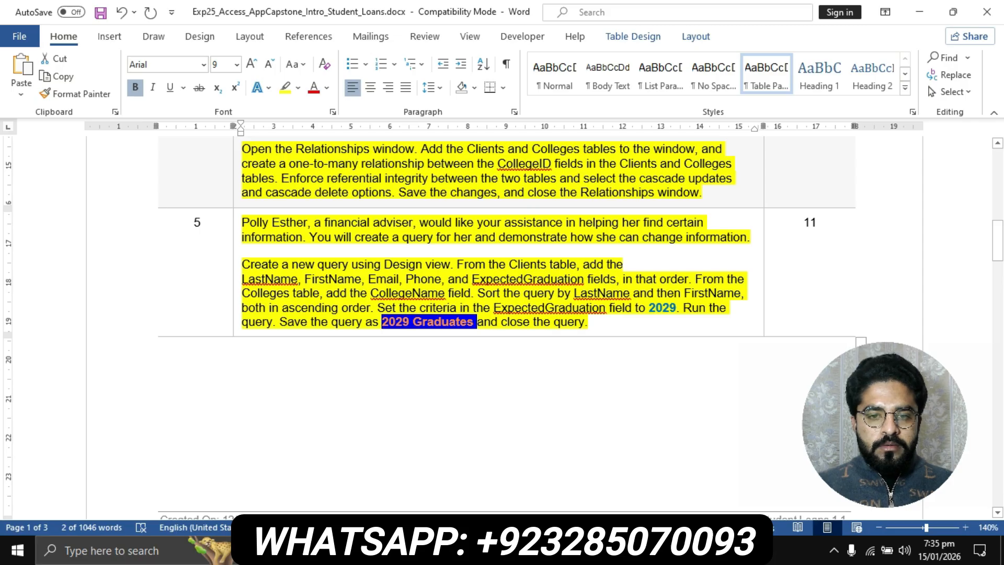
scroll(502, 324, "down", 10)
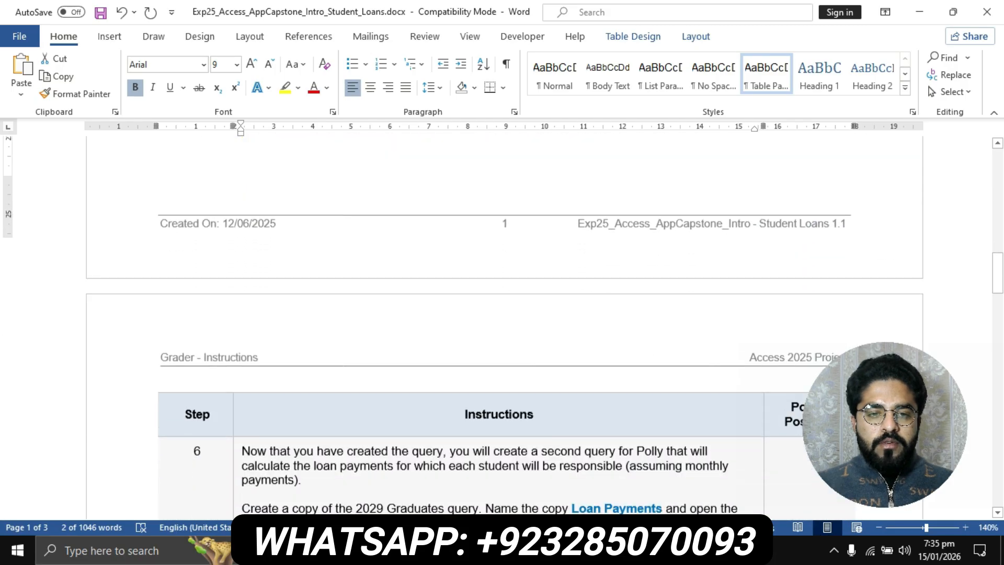
scroll(503, 325, "down", 8)
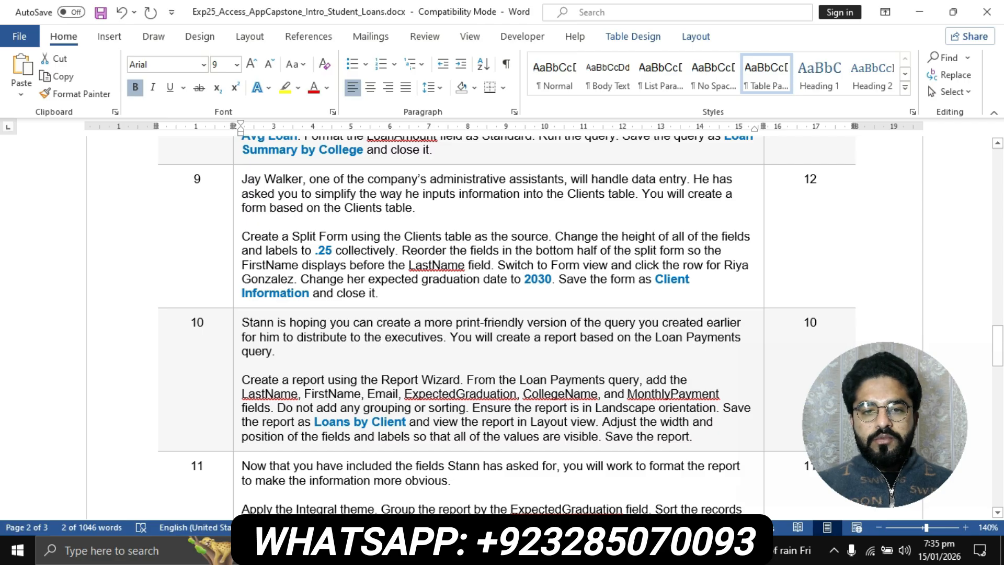
scroll(502, 324, "down", 5)
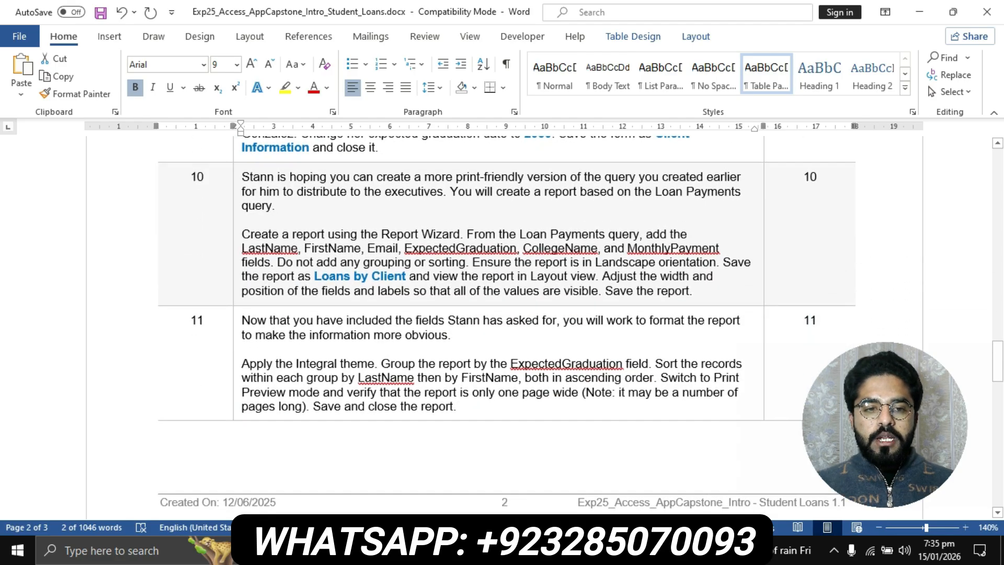
scroll(502, 324, "down", 3)
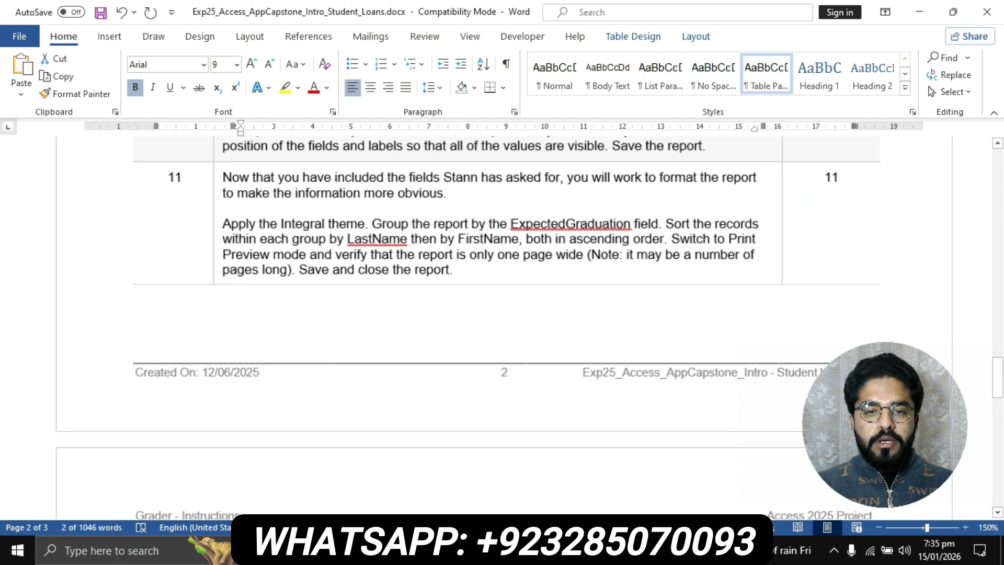
scroll(502, 324, "down", 1)
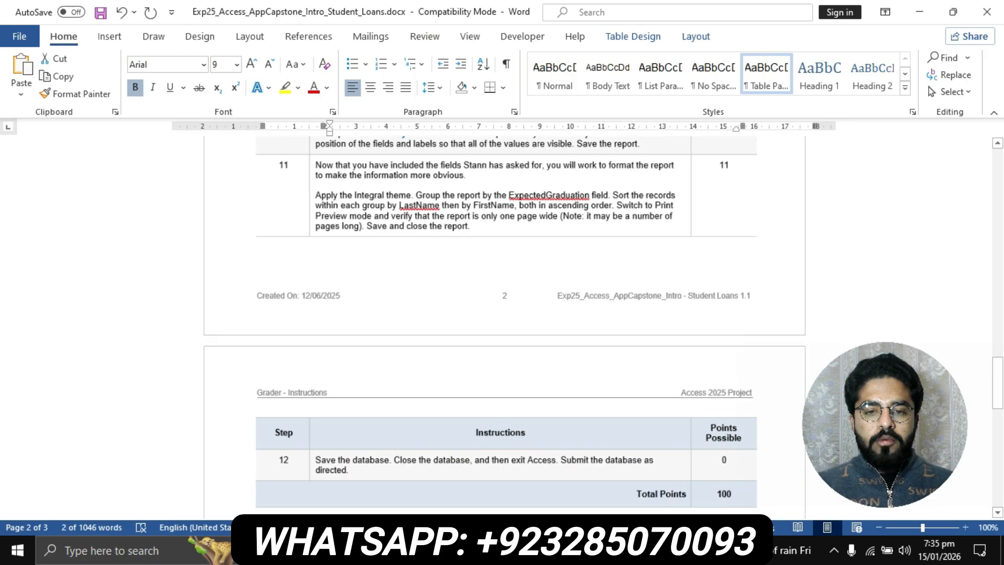
scroll(502, 325, "up", 5)
scroll(502, 324, "up", 10)
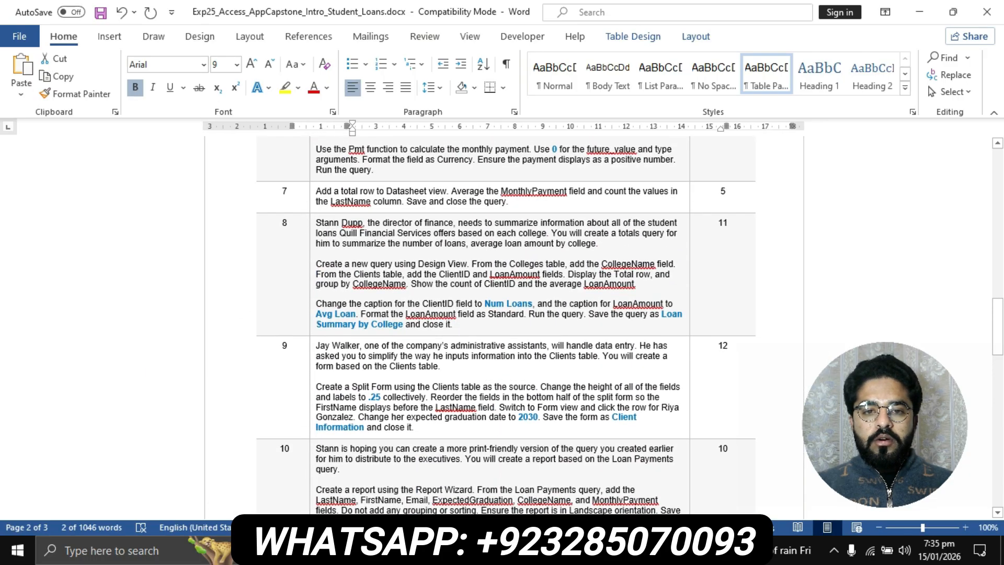
scroll(502, 324, "up", 15)
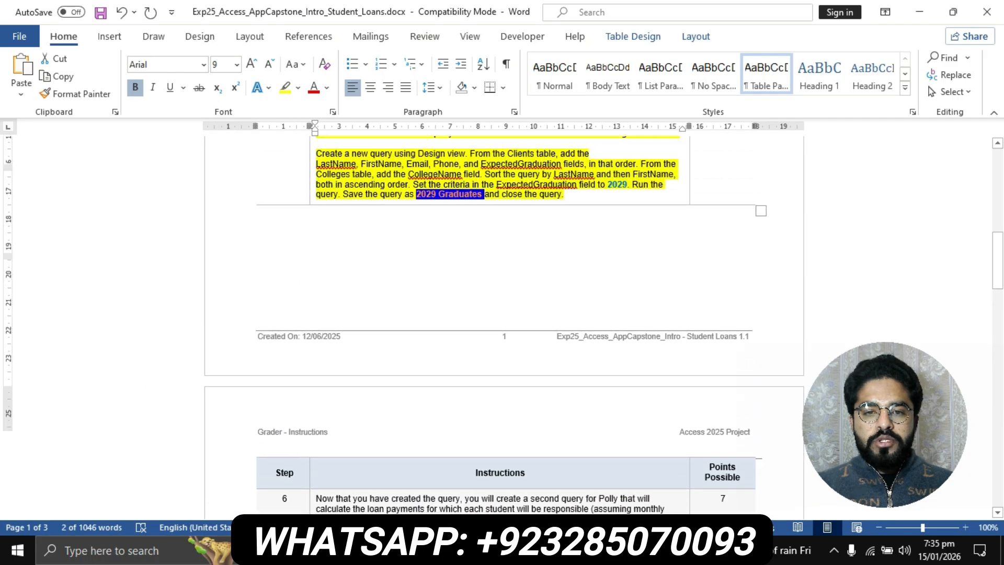
scroll(502, 325, "up", 2)
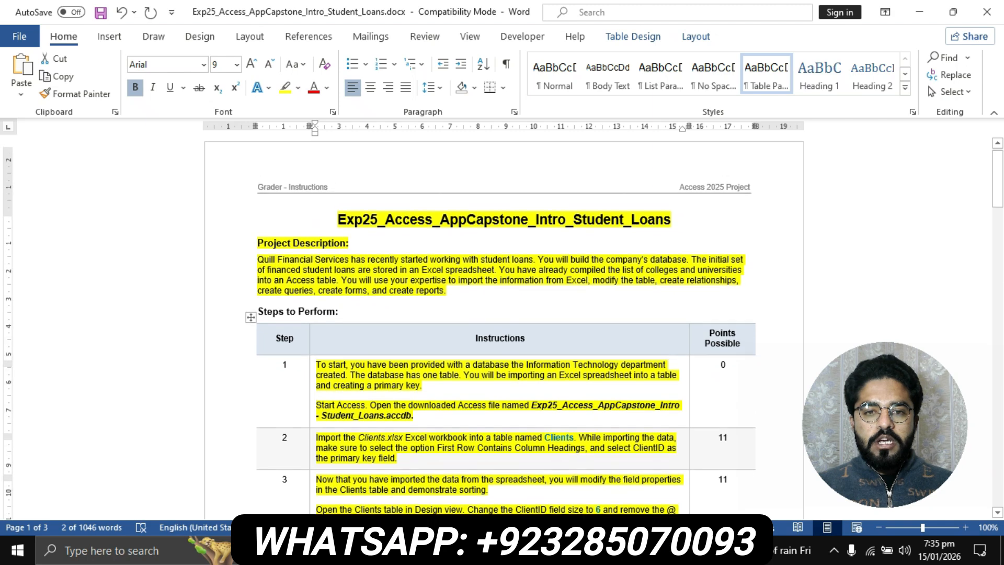